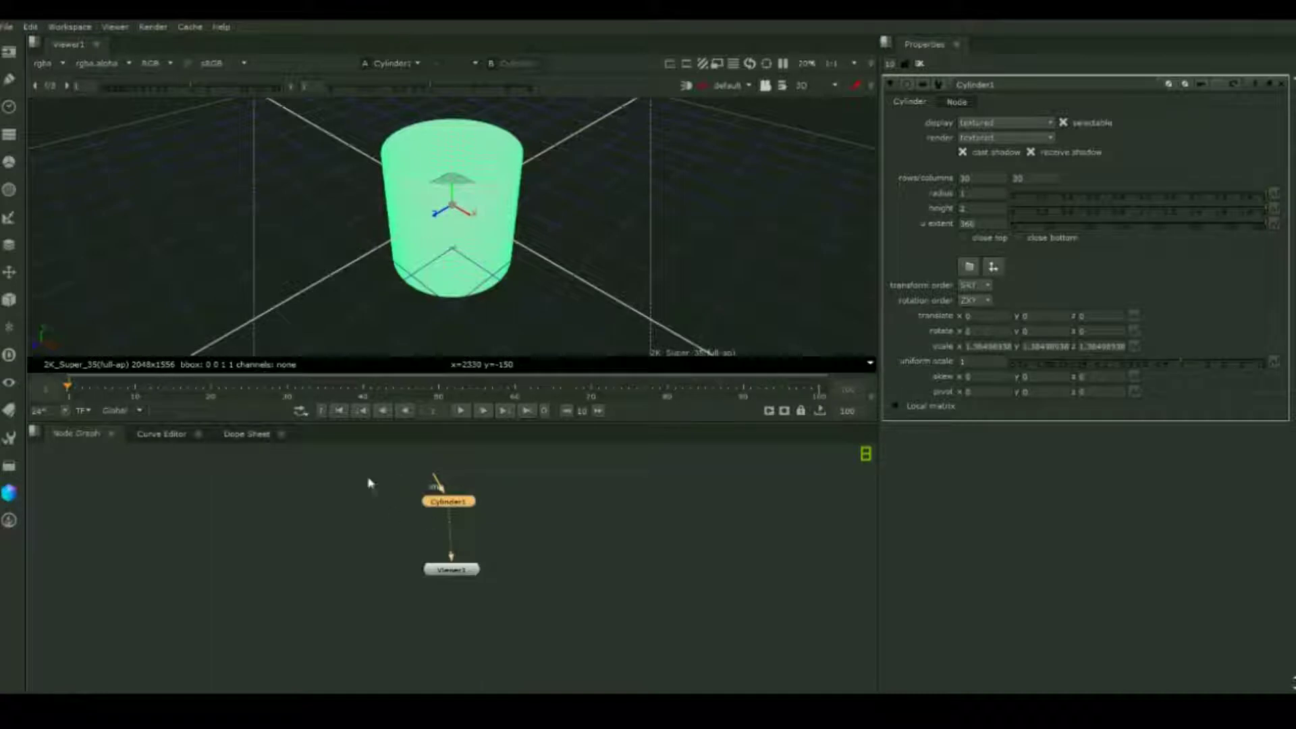
Step: Move the Cylinder1 node slightly higher above the Viewer1 node in the node graph
left_click_drag(449, 506, 450, 492)
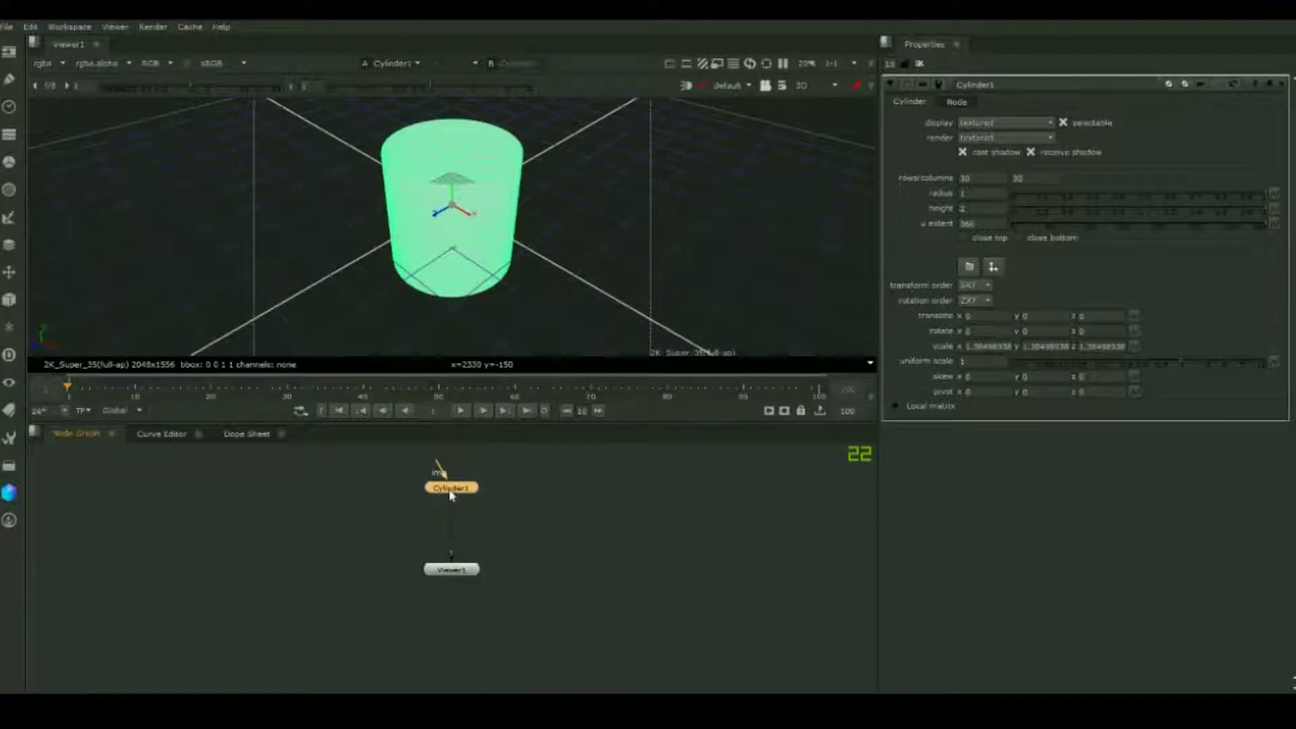
left_click(9, 133)
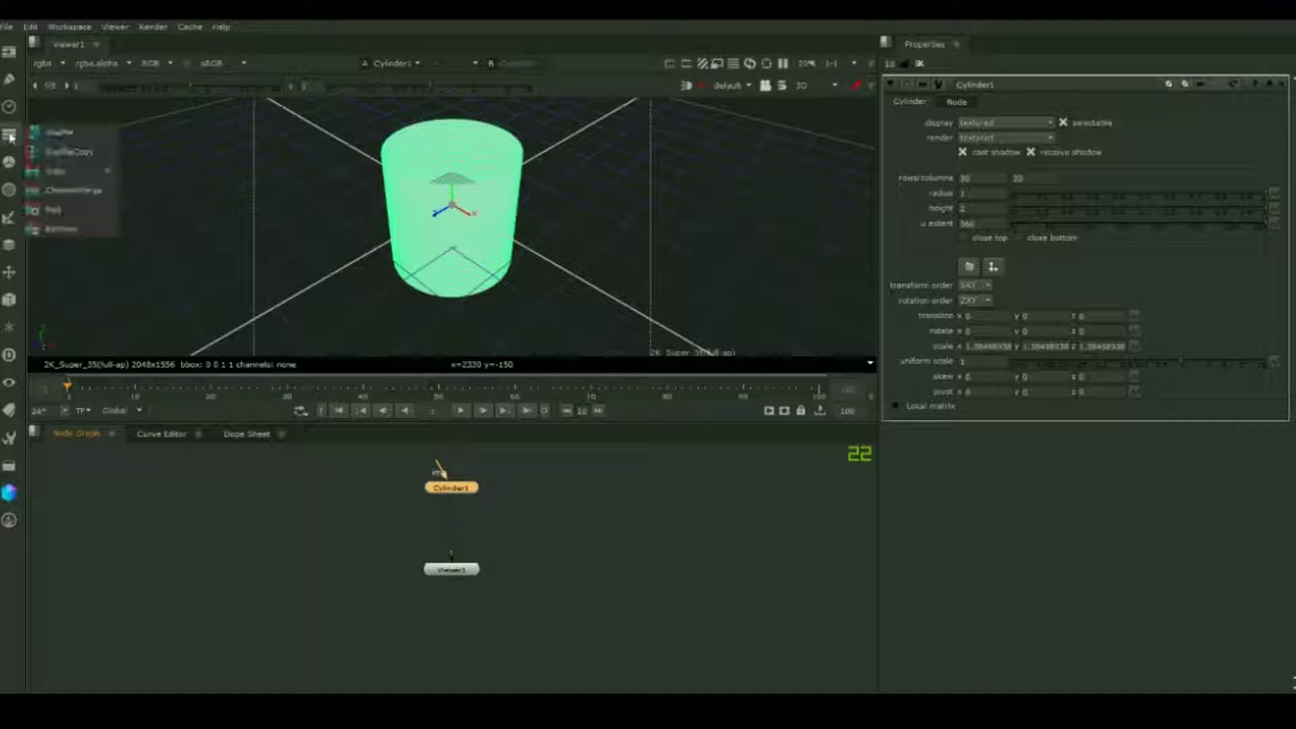
left_click(9, 191)
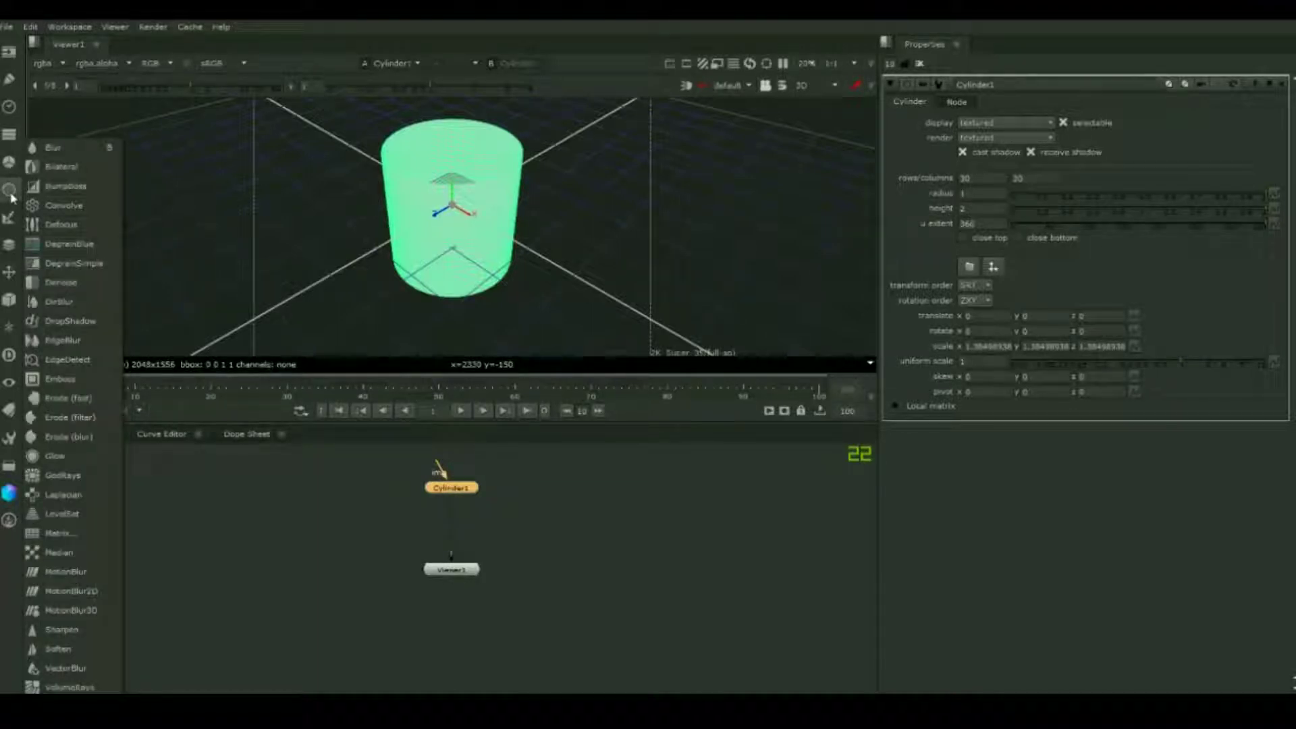
left_click(10, 216)
left_click(10, 217)
left_click(10, 246)
left_click(9, 245)
left_click(439, 643)
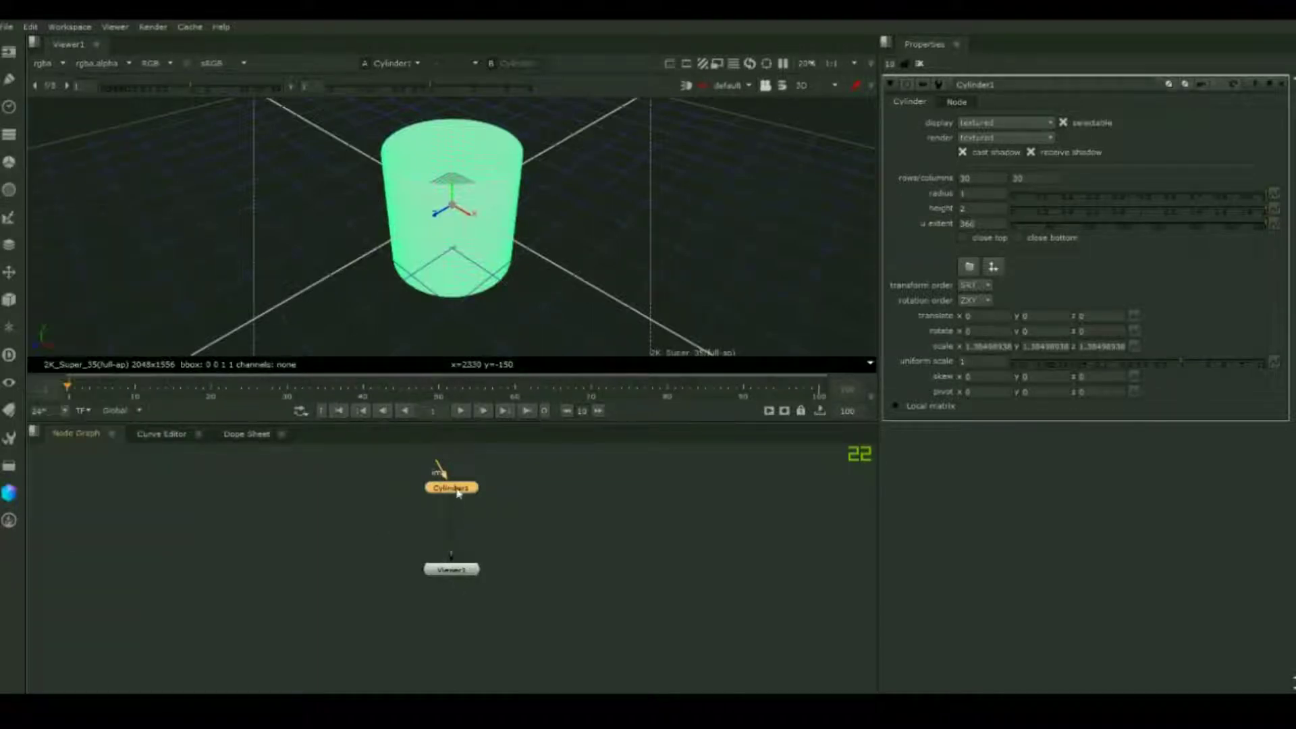
Step: Add a Scene node between the Cylinder1 and Viewer1 nodes
key("Tab")
type("sc")
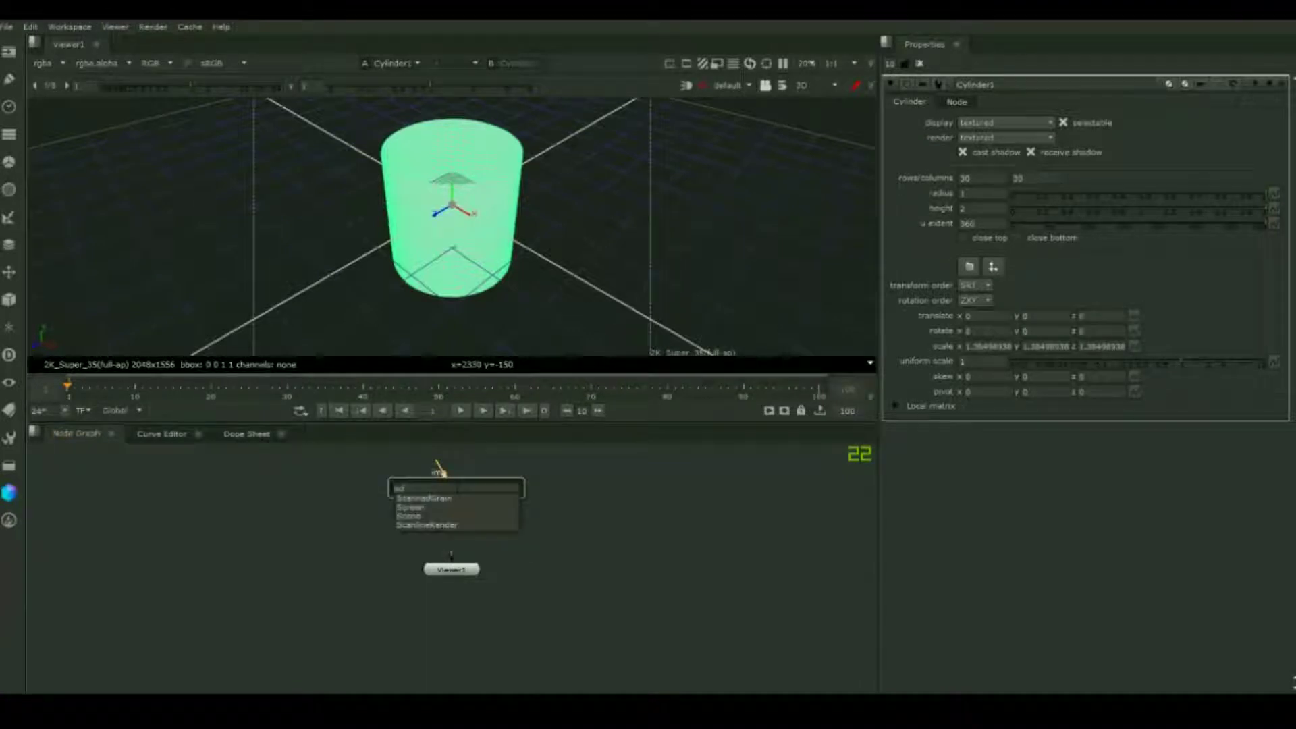
left_click(422, 519)
left_click_drag(456, 530, 452, 559)
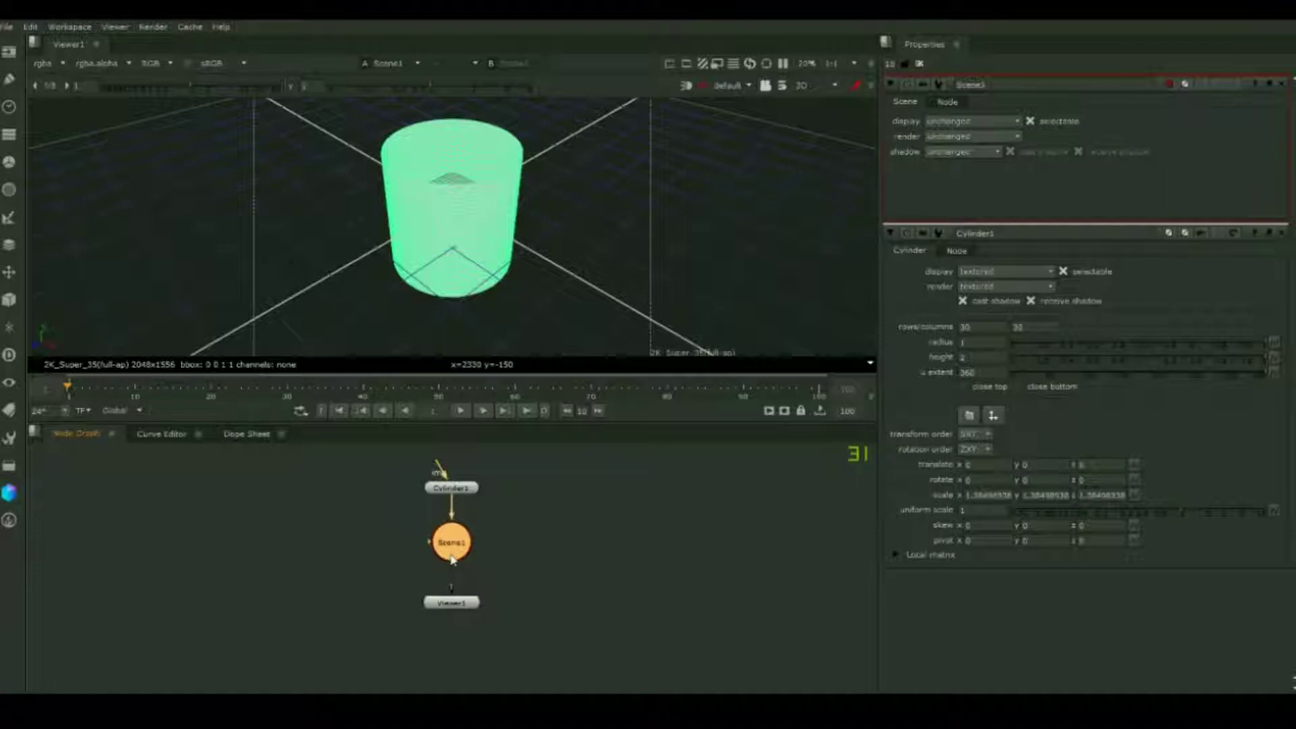
Step: Move the Viewer1 node further below the Scene1 node to widen the gap between them
scroll(467, 491, "up", 1)
scroll(467, 490, "down", 2)
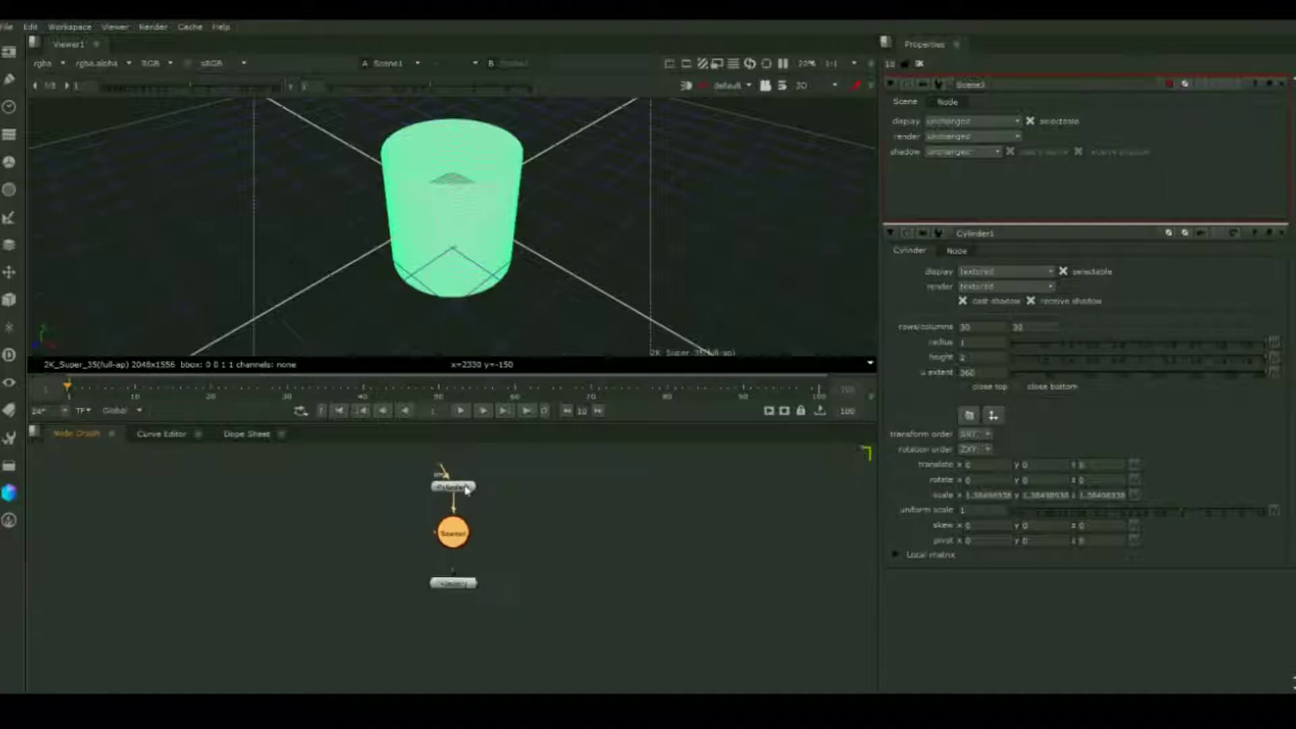
middle_click_drag(495, 500, 500, 548)
scroll(498, 550, "up", 3)
scroll(581, 492, "down", 1)
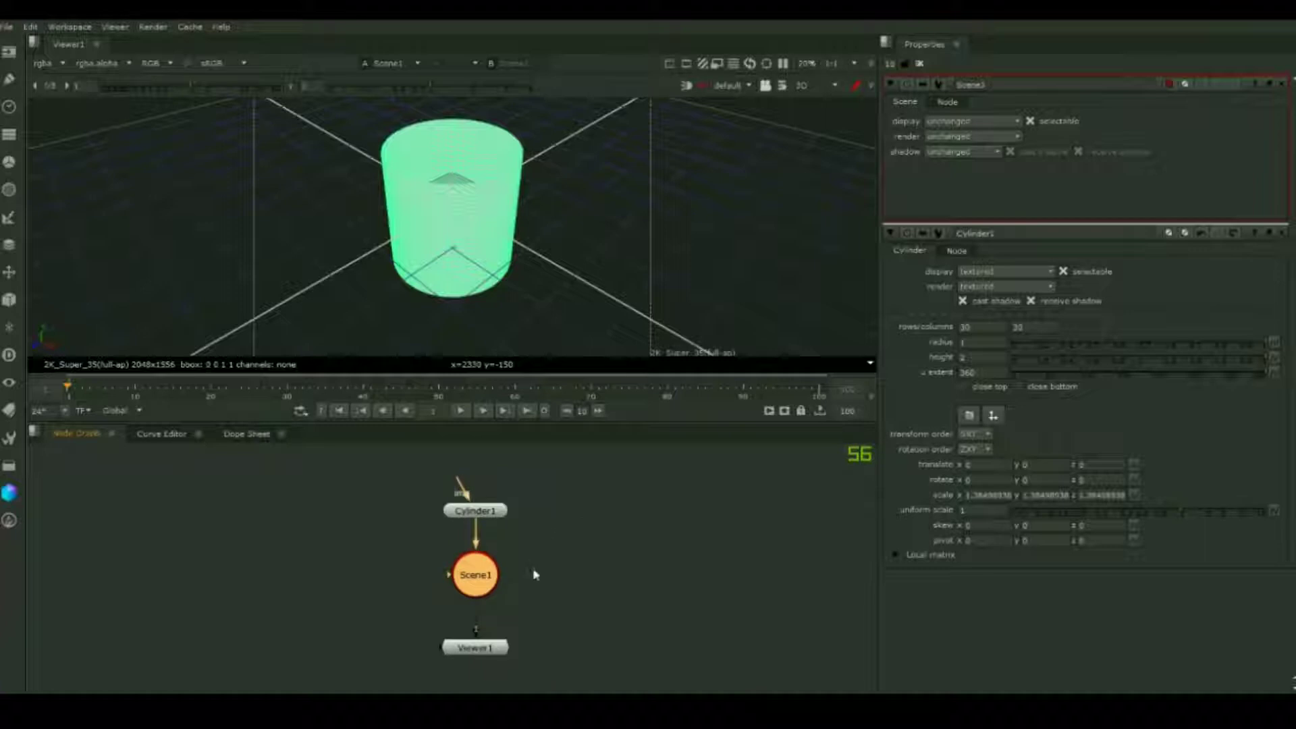
middle_click_drag(530, 590, 532, 538)
left_click_drag(497, 599, 497, 651)
left_click(472, 534)
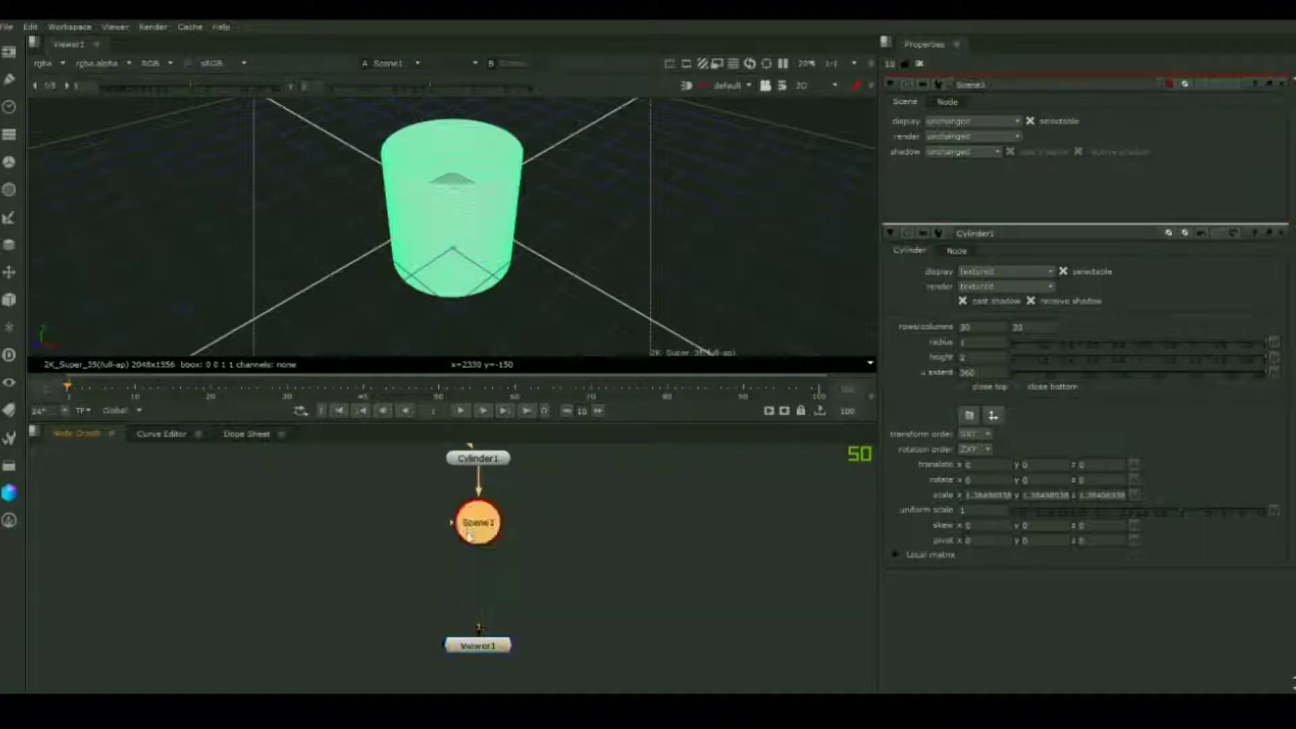
right_click(470, 533)
type("scal")
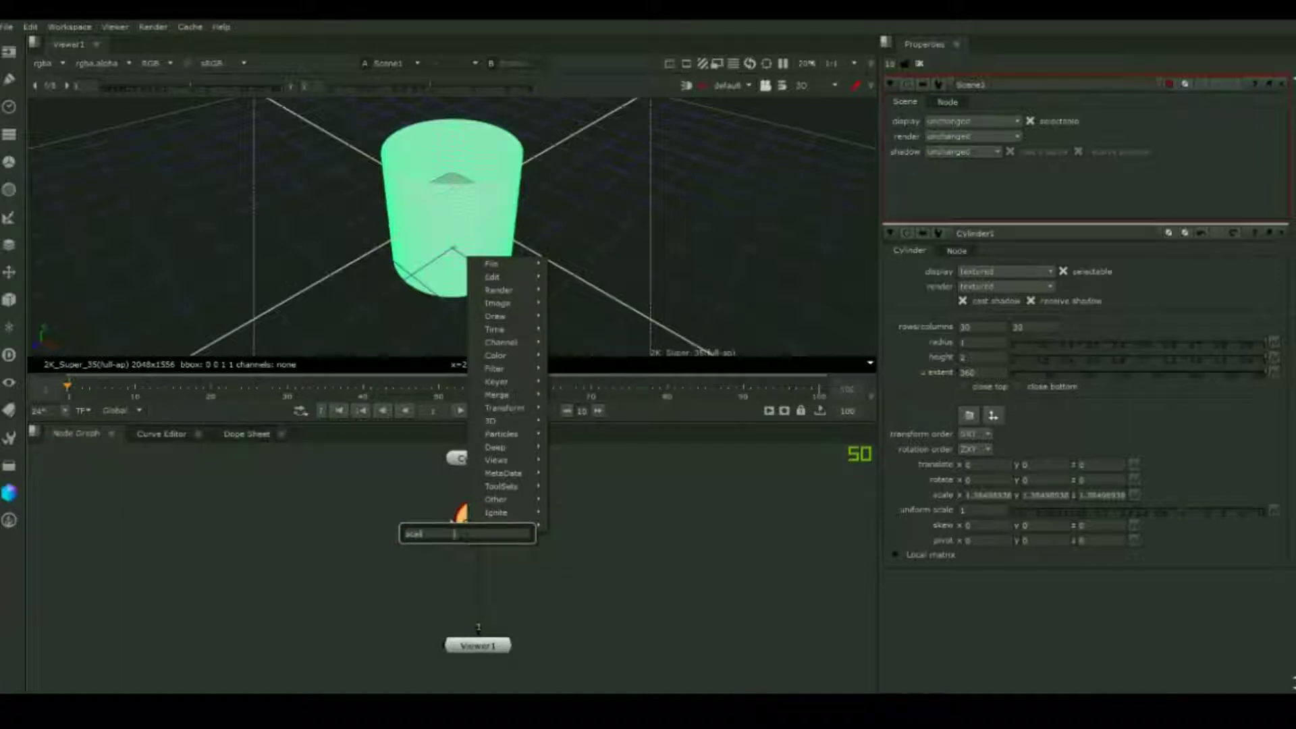
type("e")
key("Return")
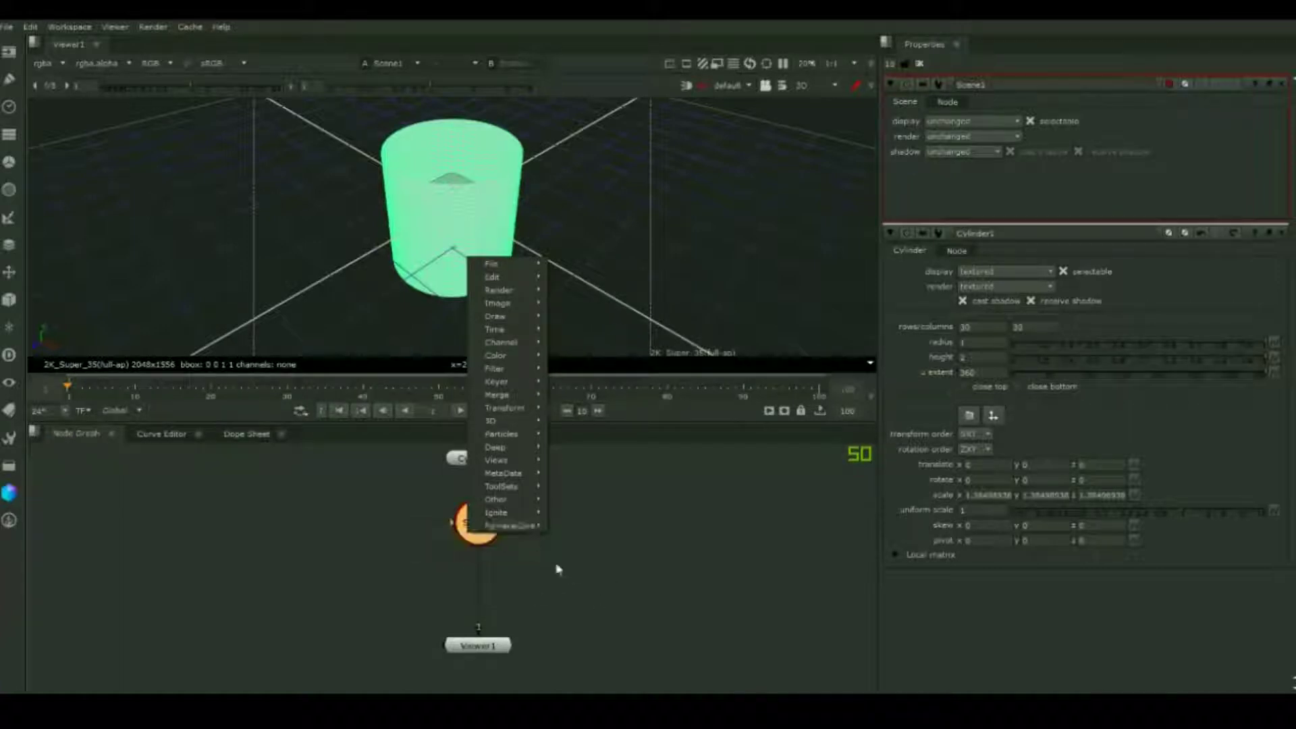
Step: Add a ScanlineRender node and place it beside the connection between Scene1 and Viewer1
middle_click_drag(511, 519, 514, 600)
scroll(513, 600, "up", 3)
left_click(477, 542)
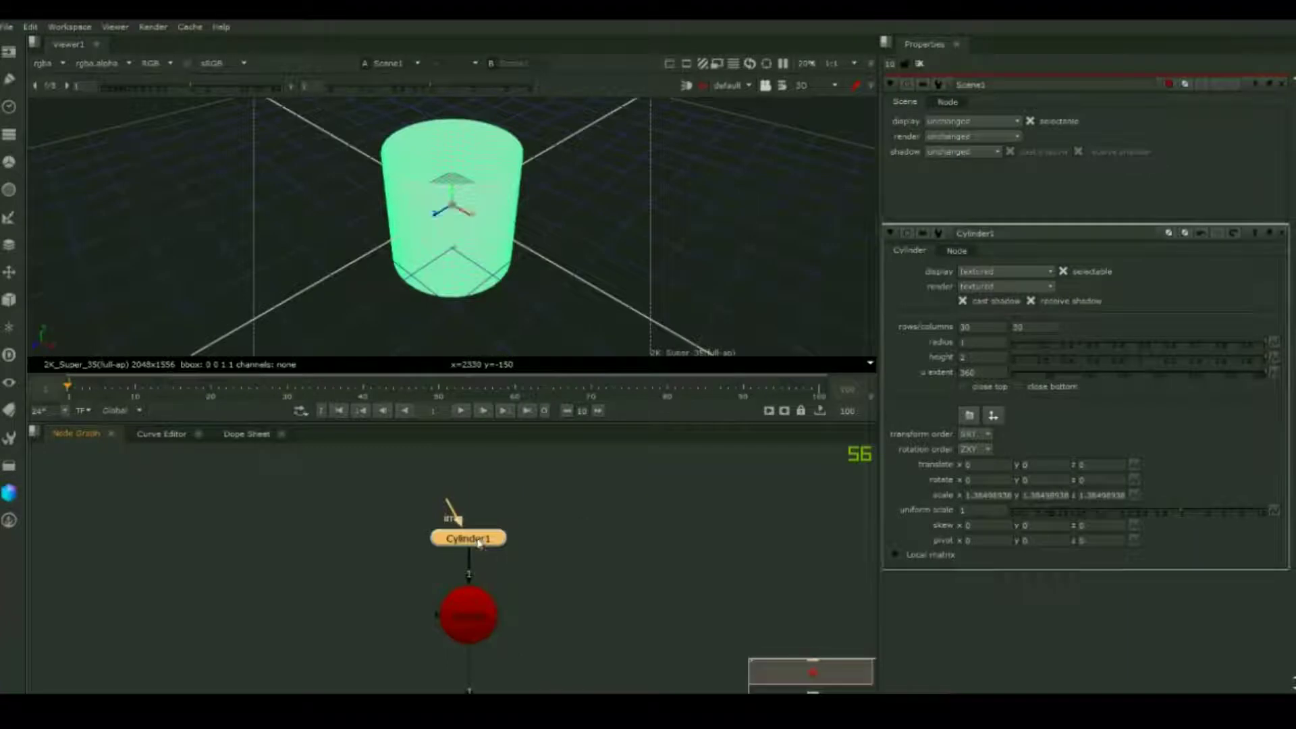
key("Tab")
type("sca")
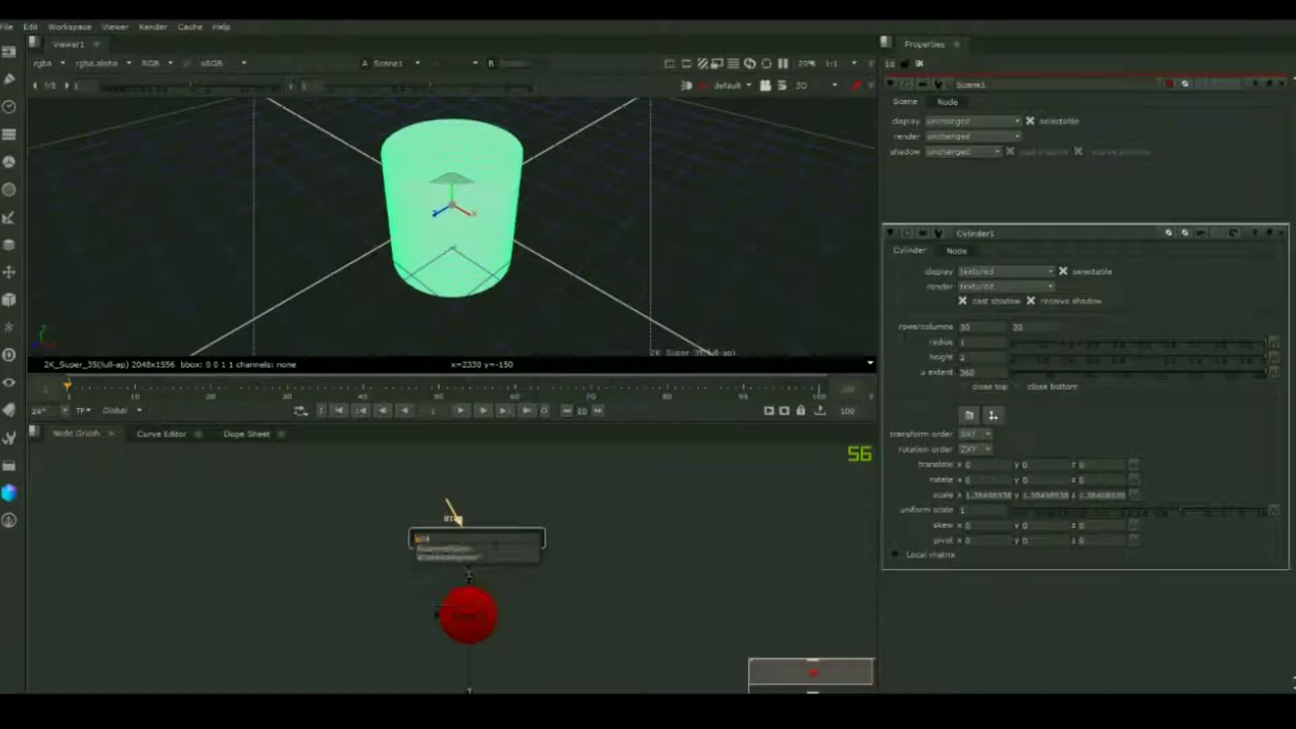
left_click(467, 555)
left_click_drag(592, 539, 783, 643)
left_click_drag(499, 545, 594, 539)
scroll(595, 632, "down", 3)
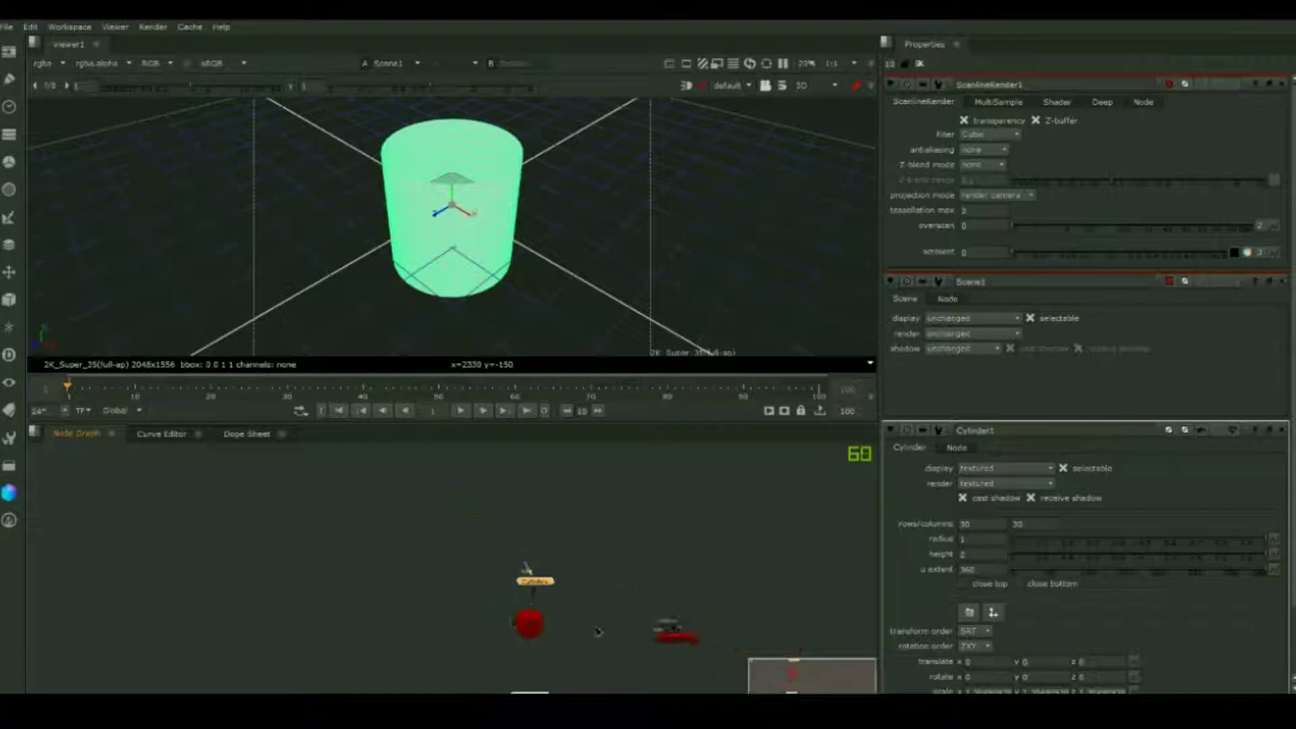
scroll(597, 632, "up", 3)
left_click_drag(842, 550, 379, 613)
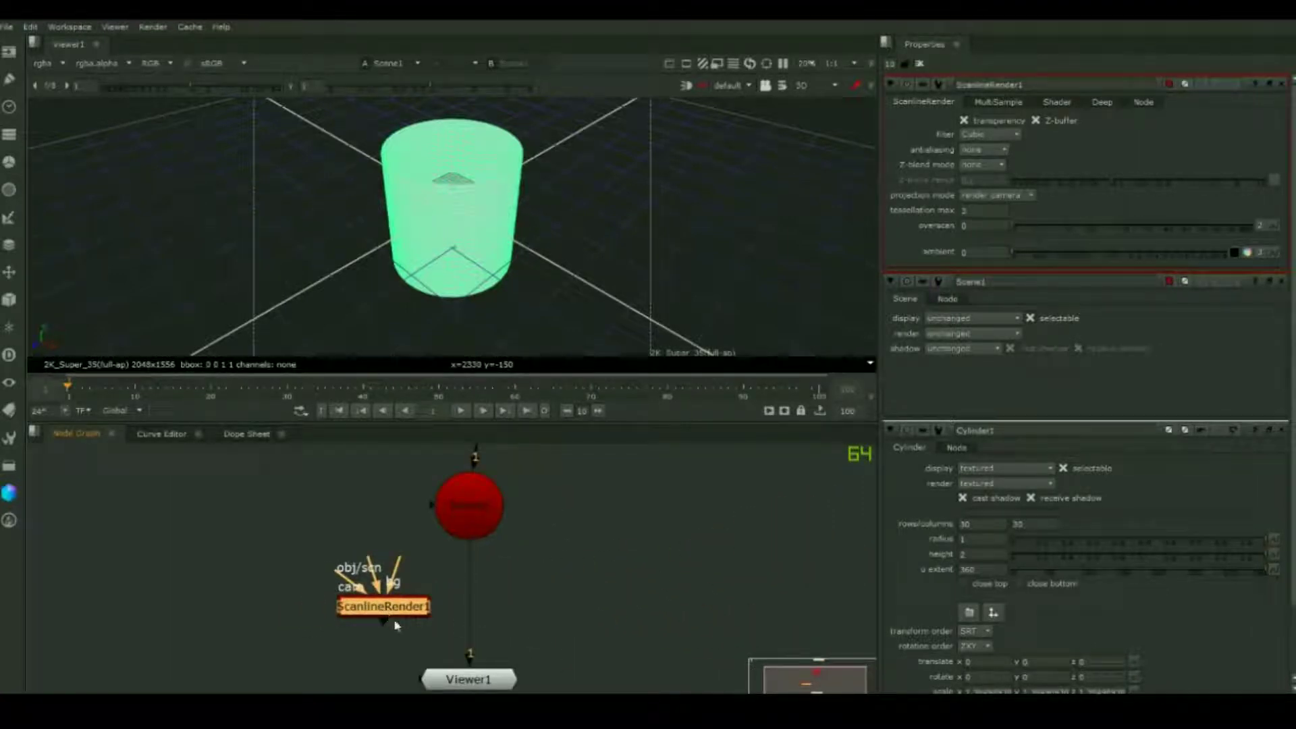
Step: Feed Viewer1 from ScanlineRender1 and connect ScanlineRender1's obj/scn input to Scene1
left_click_drag(473, 560, 390, 611)
left_click_drag(373, 561, 463, 513)
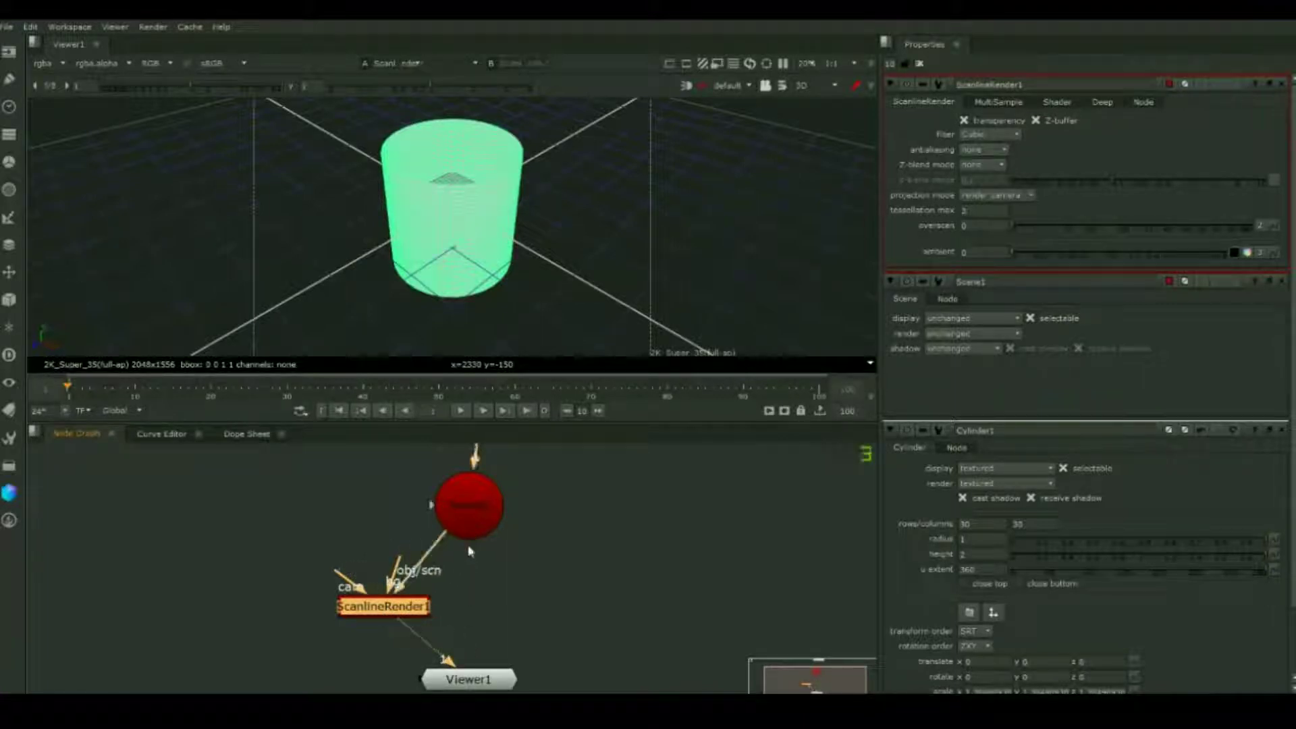
Step: Rearrange the node tree with ScanlineRender1 below and to the right of Scene1, and Cylinder1 shifted slightly right above it
scroll(547, 628, "up", 2)
scroll(547, 627, "down", 3)
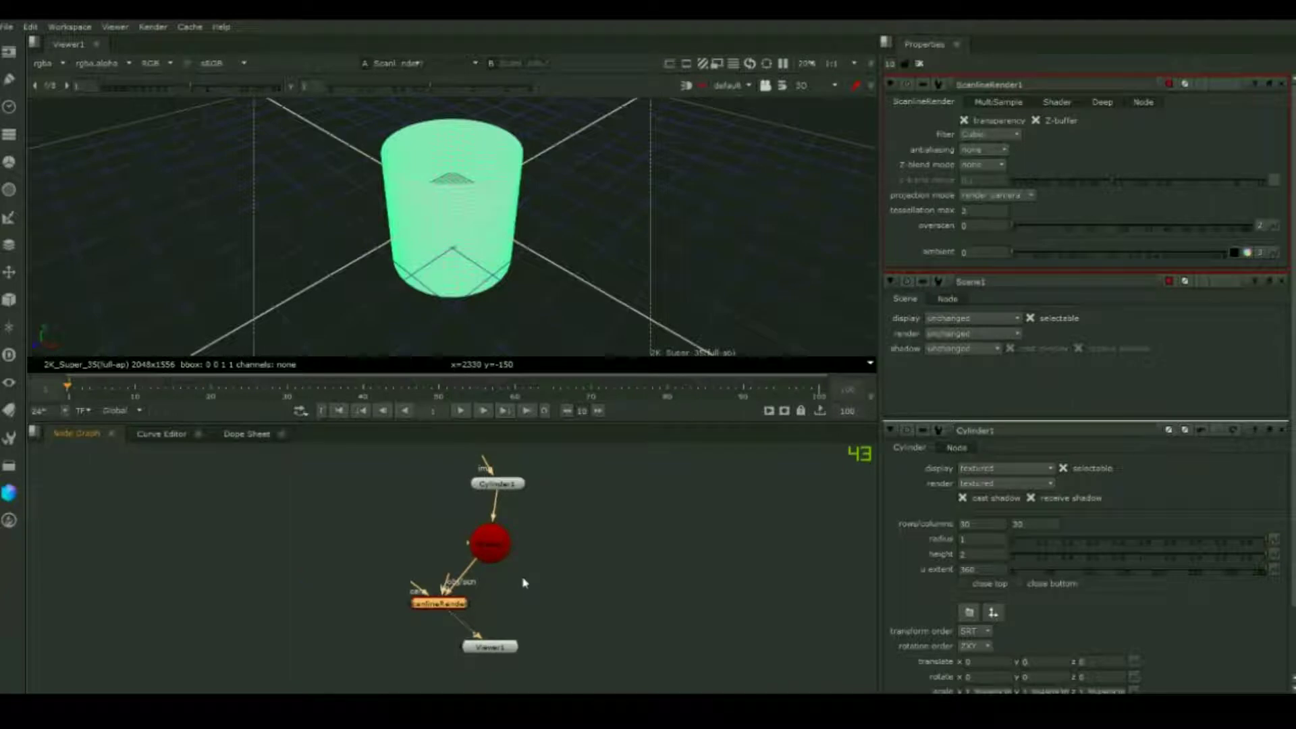
left_click_drag(454, 610, 565, 596)
scroll(536, 530, "up", 2)
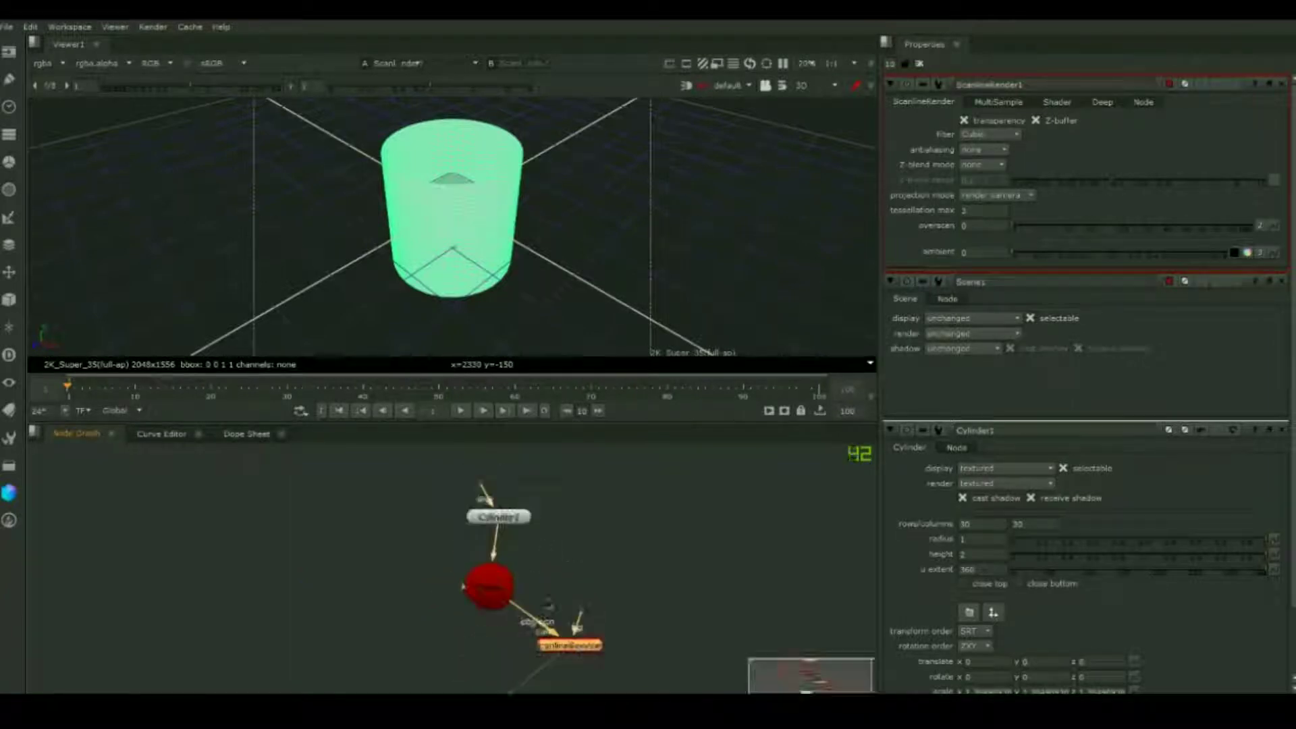
left_click(538, 525)
scroll(559, 551, "down", 1)
middle_click_drag(585, 538, 565, 573)
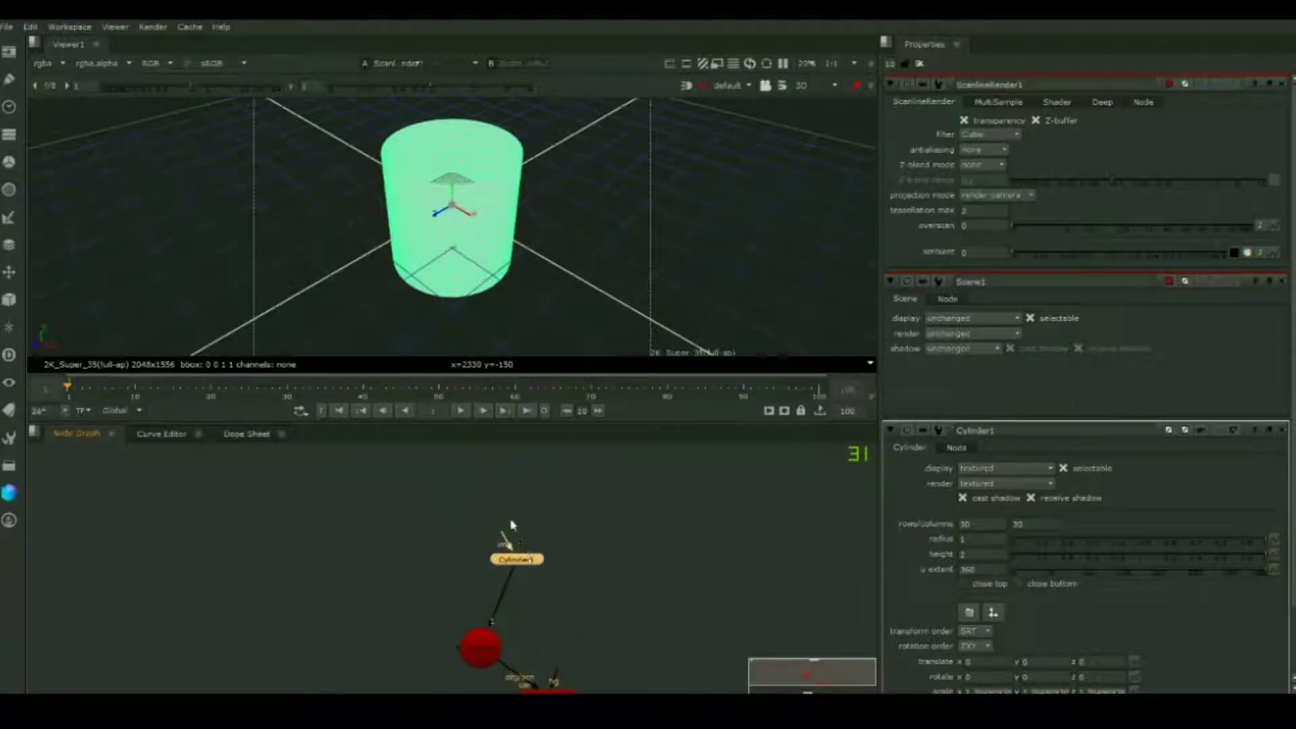
Step: Add a ColorBars node above Cylinder1 and connect it to the cylinder's img input
left_click(414, 515)
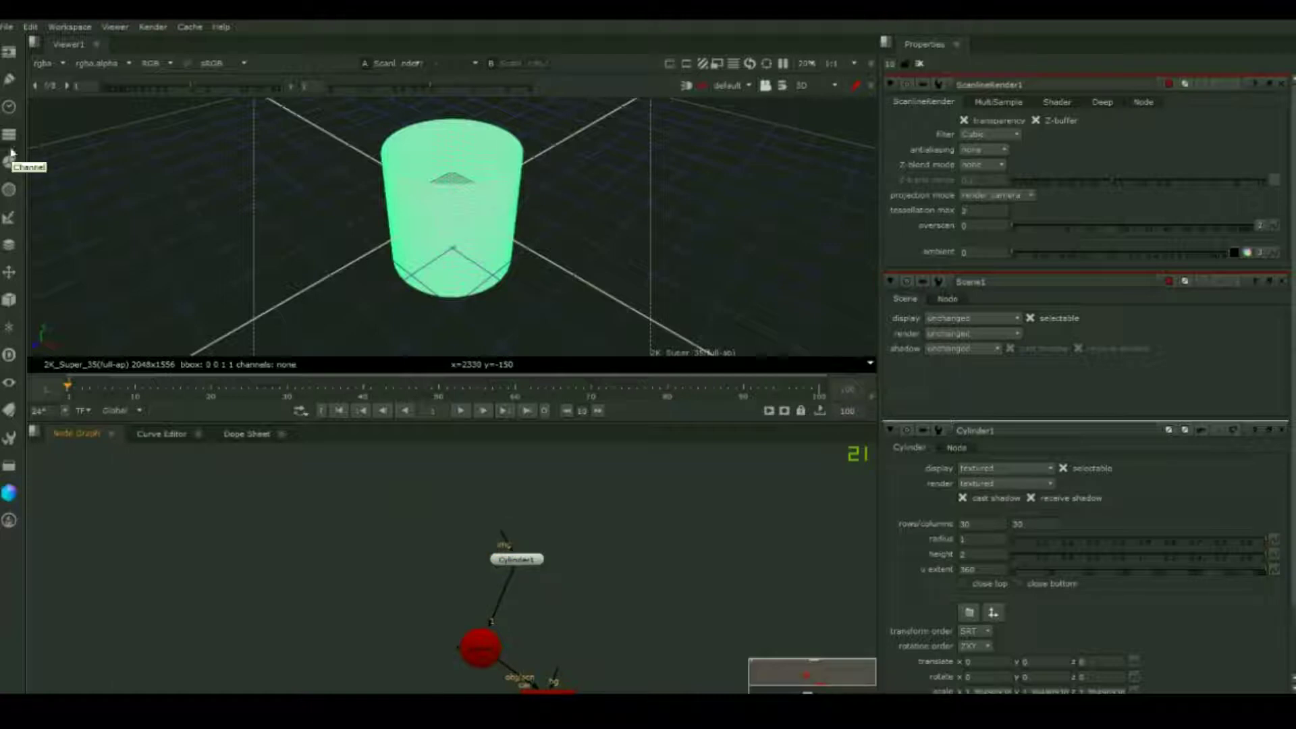
key("Tab")
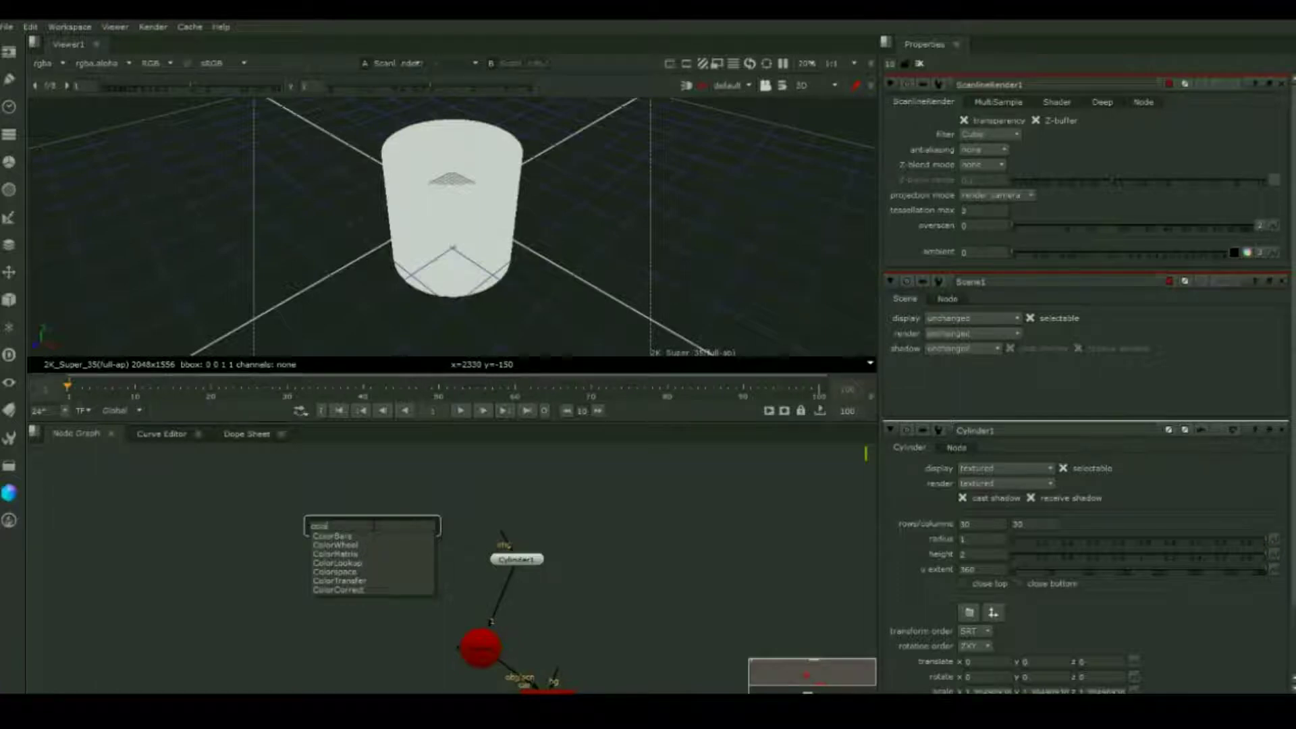
type("colorba")
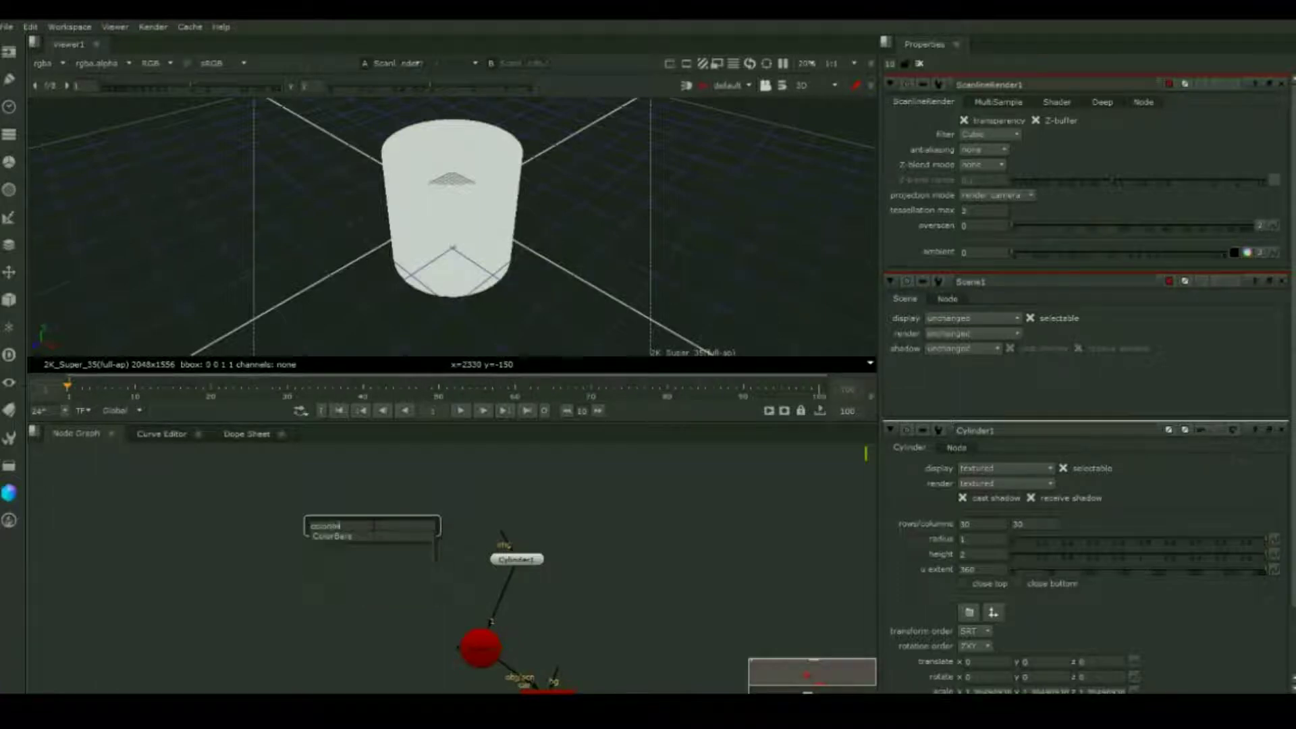
left_click(355, 538)
left_click_drag(369, 527, 464, 486)
left_click_drag(502, 538, 555, 498)
left_click_drag(504, 537, 467, 487)
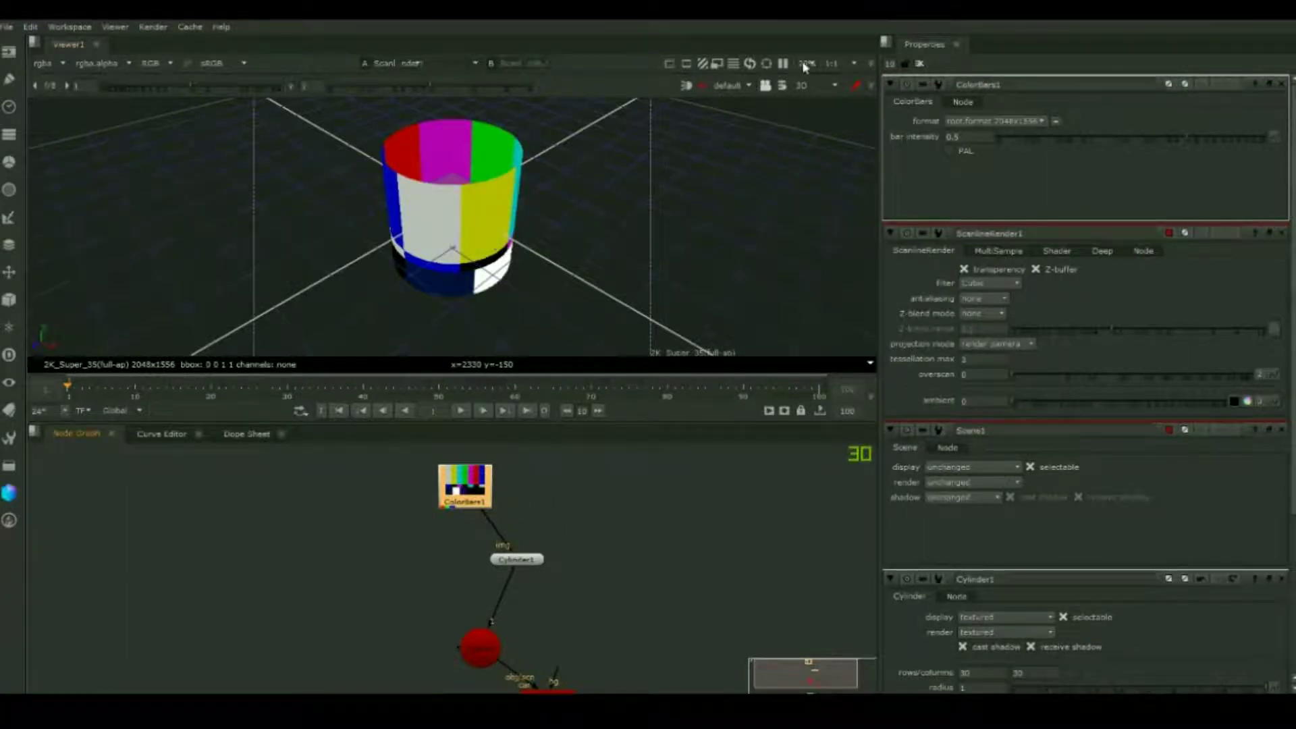
Step: Check the rendered cylinder in the 2D view and return the viewer to 3D
left_click(807, 84)
left_click(816, 96)
left_click(814, 86)
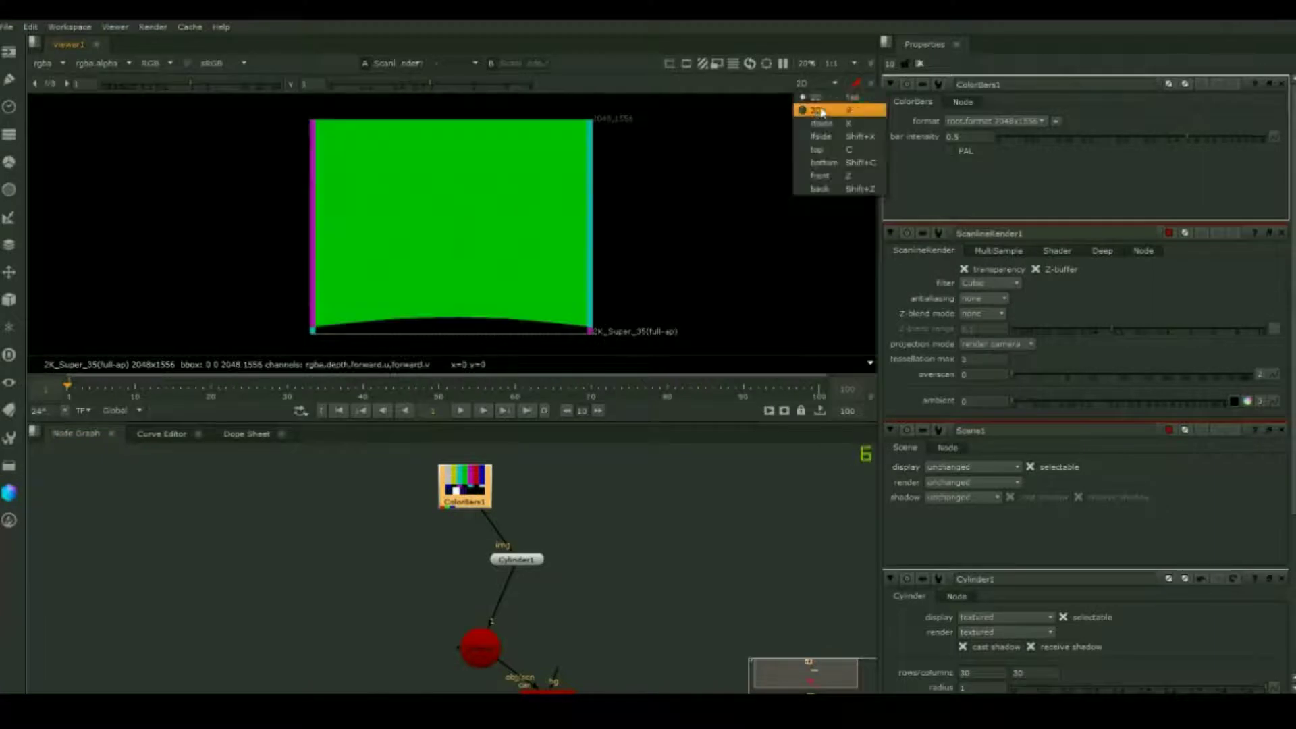
left_click(816, 110)
left_click(500, 192)
left_click(572, 192)
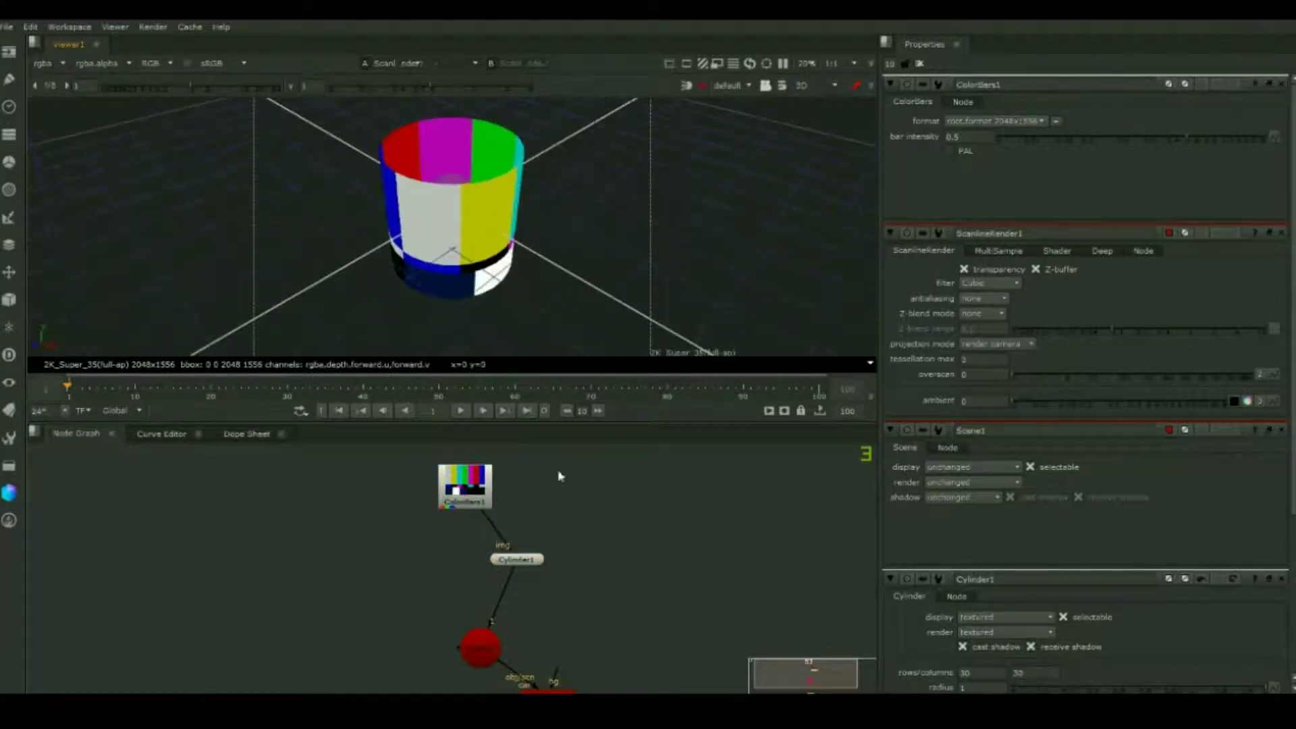
Step: Add a Camera node and place it to the left of Scene1 and ScanlineRender1
middle_click_drag(564, 564, 484, 476)
scroll(483, 476, "down", 2)
scroll(504, 516, "up", 4)
scroll(599, 453, "down", 2)
middle_click_drag(599, 454, 602, 491)
scroll(583, 530, "down", 2)
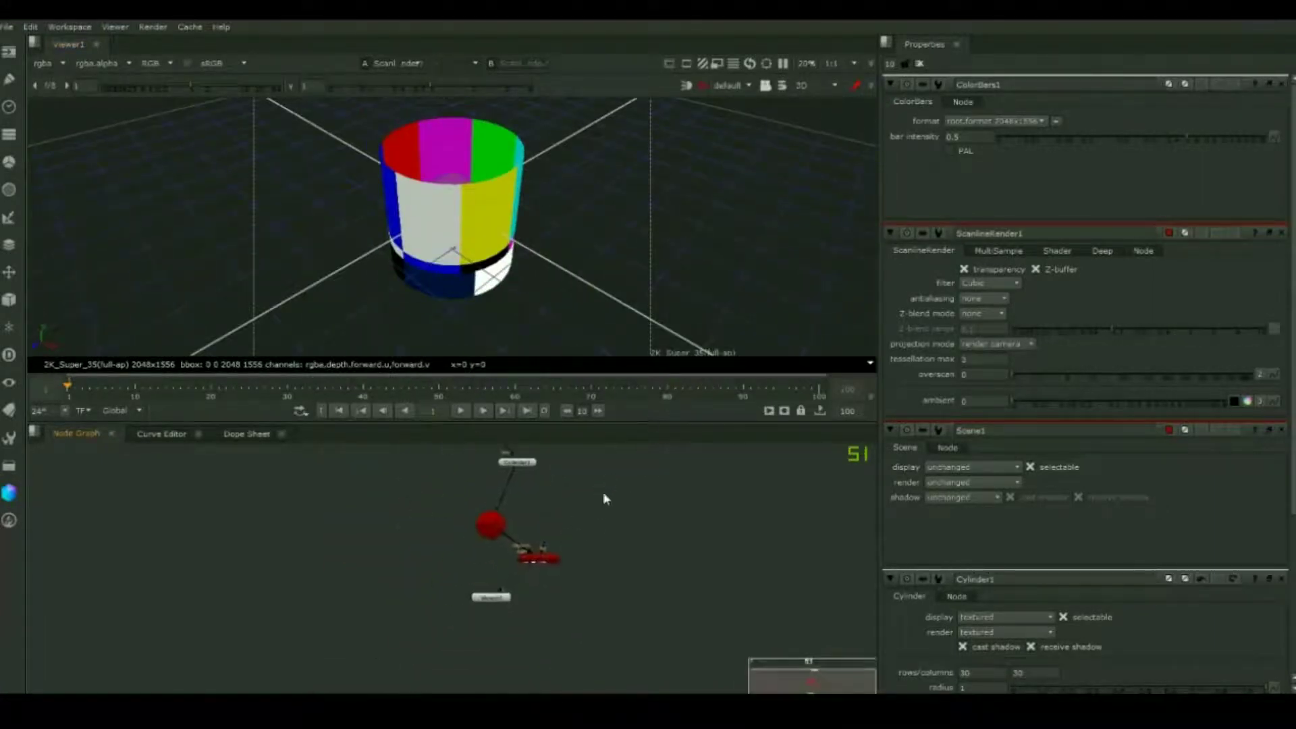
scroll(602, 492, "up", 2)
middle_click_drag(594, 543, 615, 511)
scroll(618, 513, "up", 1)
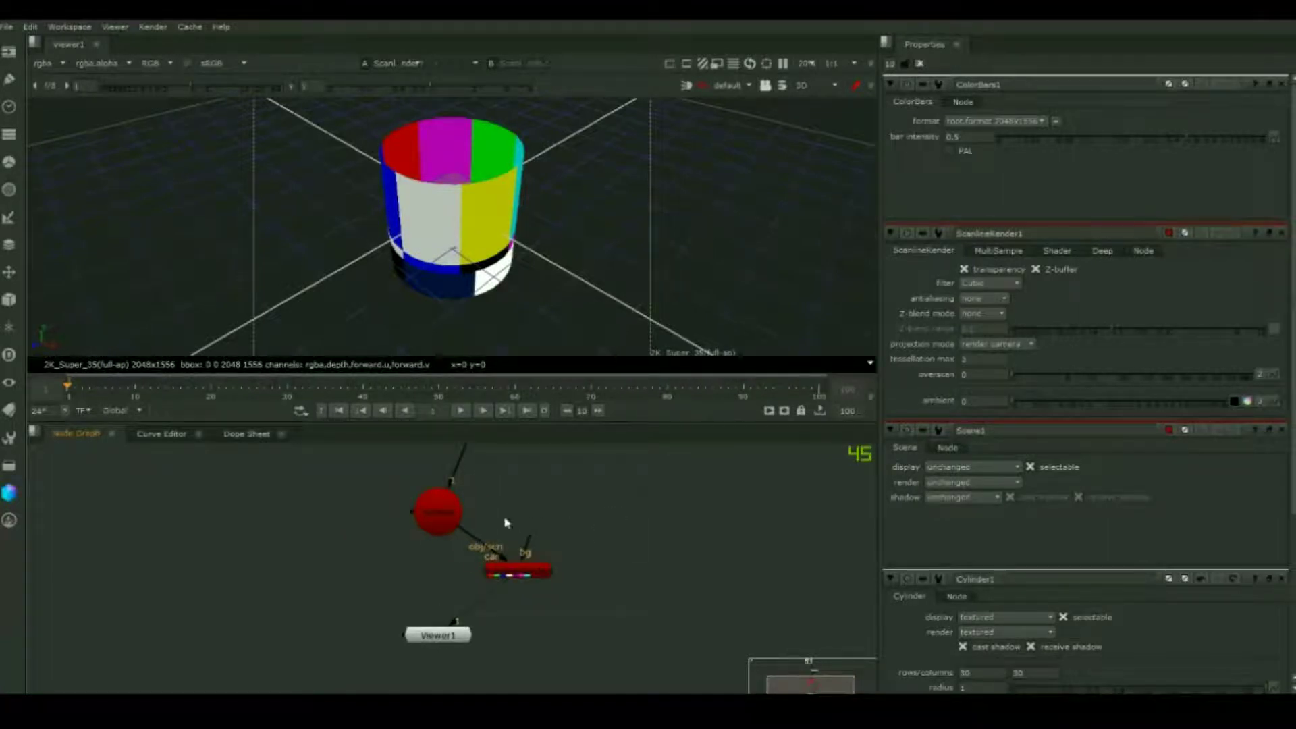
key("Tab")
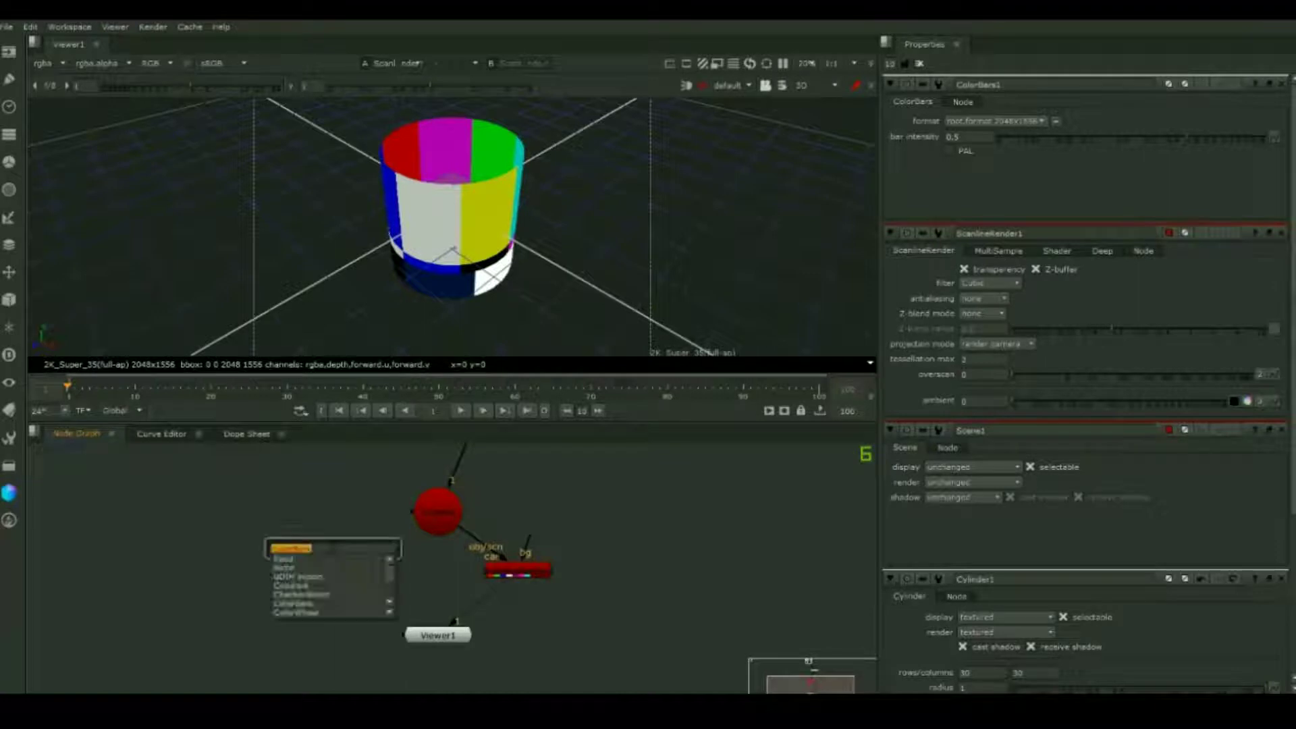
type("ca")
left_click(310, 592)
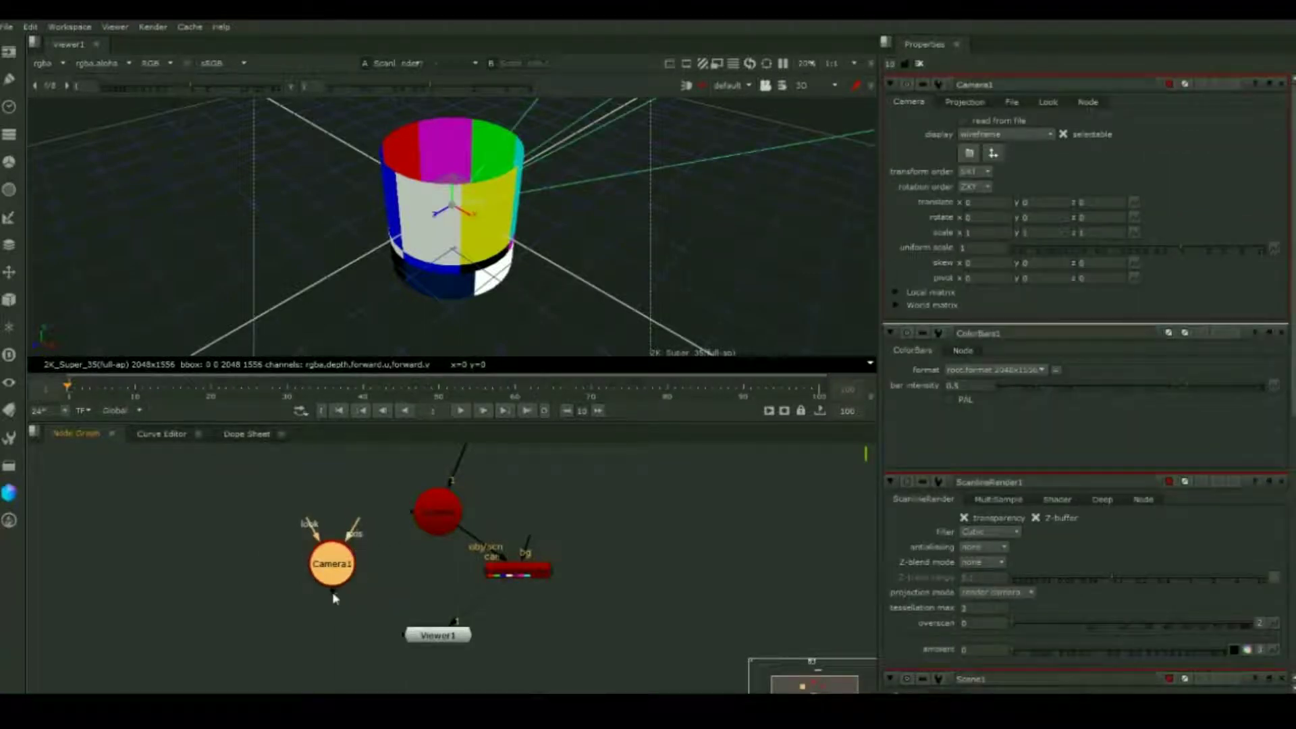
mouse_move(332, 585)
left_mouse_down()
mouse_move(426, 577)
mouse_move(355, 578)
left_mouse_up()
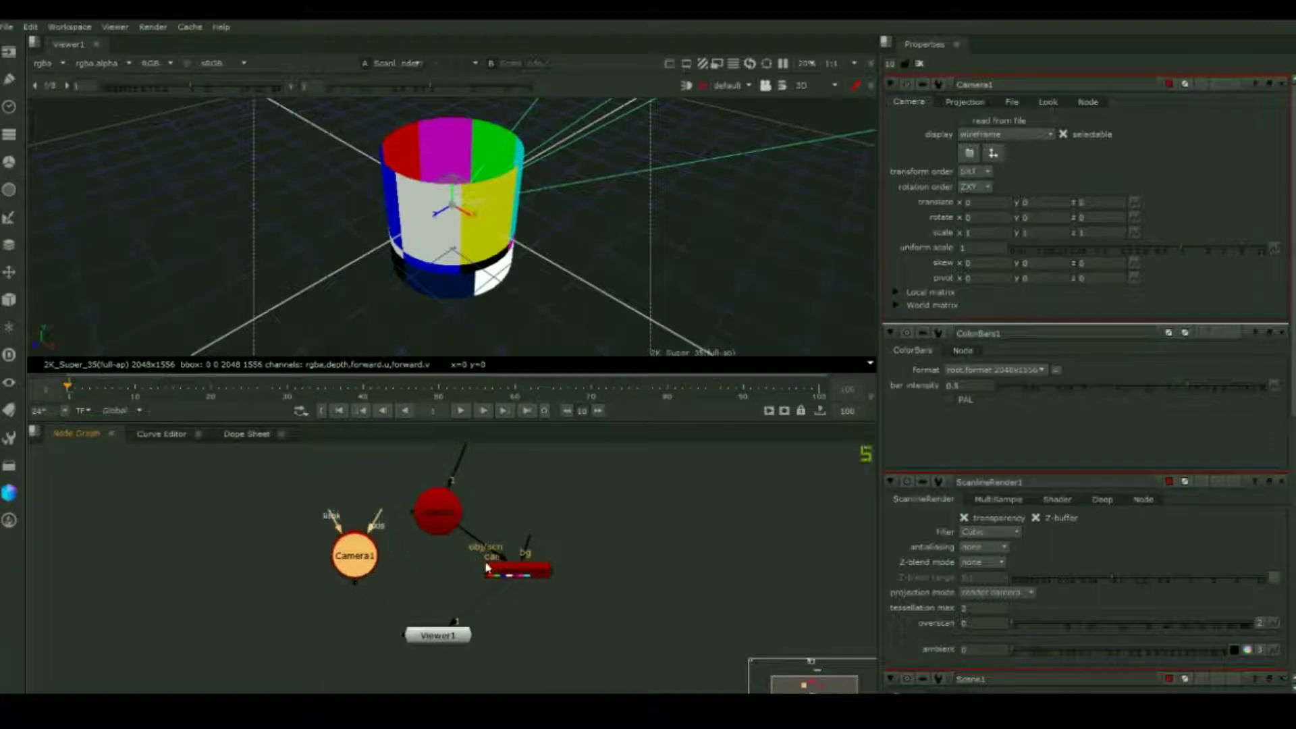
Step: Connect Camera1 to the cam input of ScanlineRender1
scroll(488, 568, "up", 5)
left_click(492, 573)
scroll(492, 576, "down", 3)
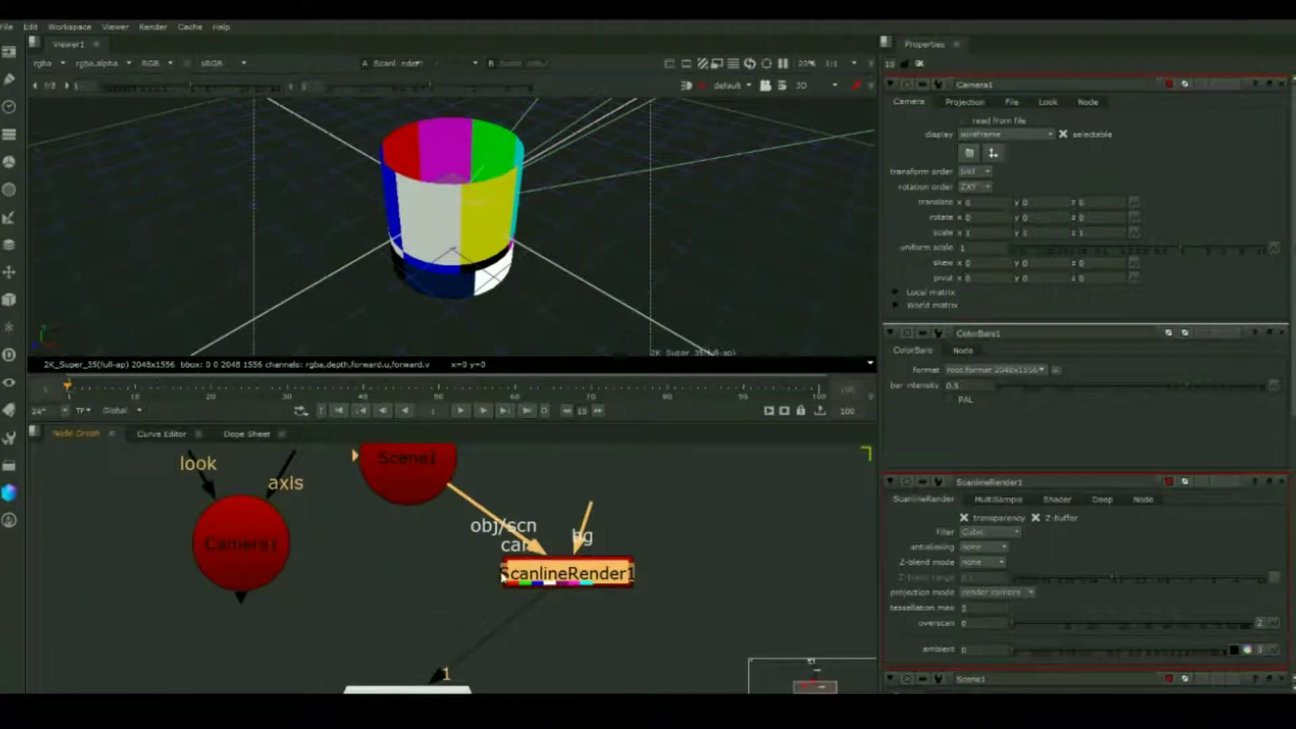
mouse_move(500, 571)
left_mouse_down()
mouse_move(289, 545)
mouse_move(497, 571)
left_mouse_up()
left_click(495, 551)
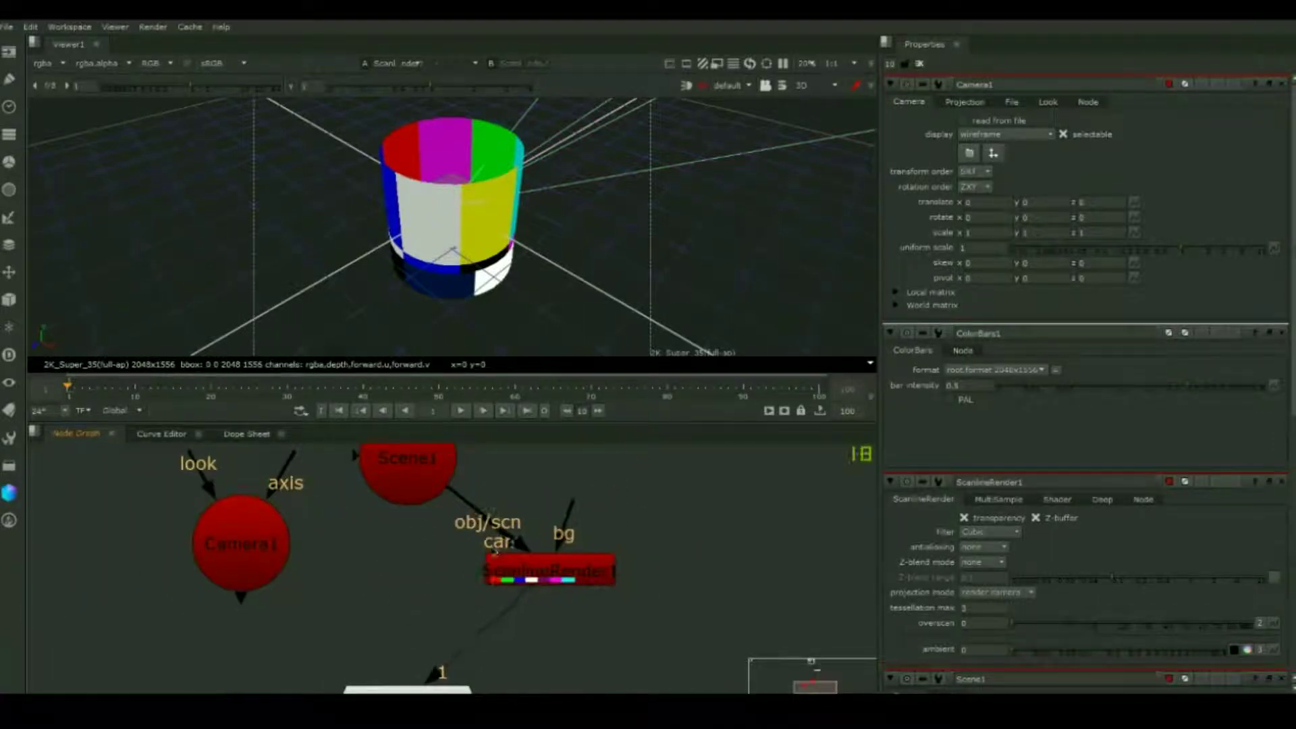
left_click_drag(242, 602, 508, 581)
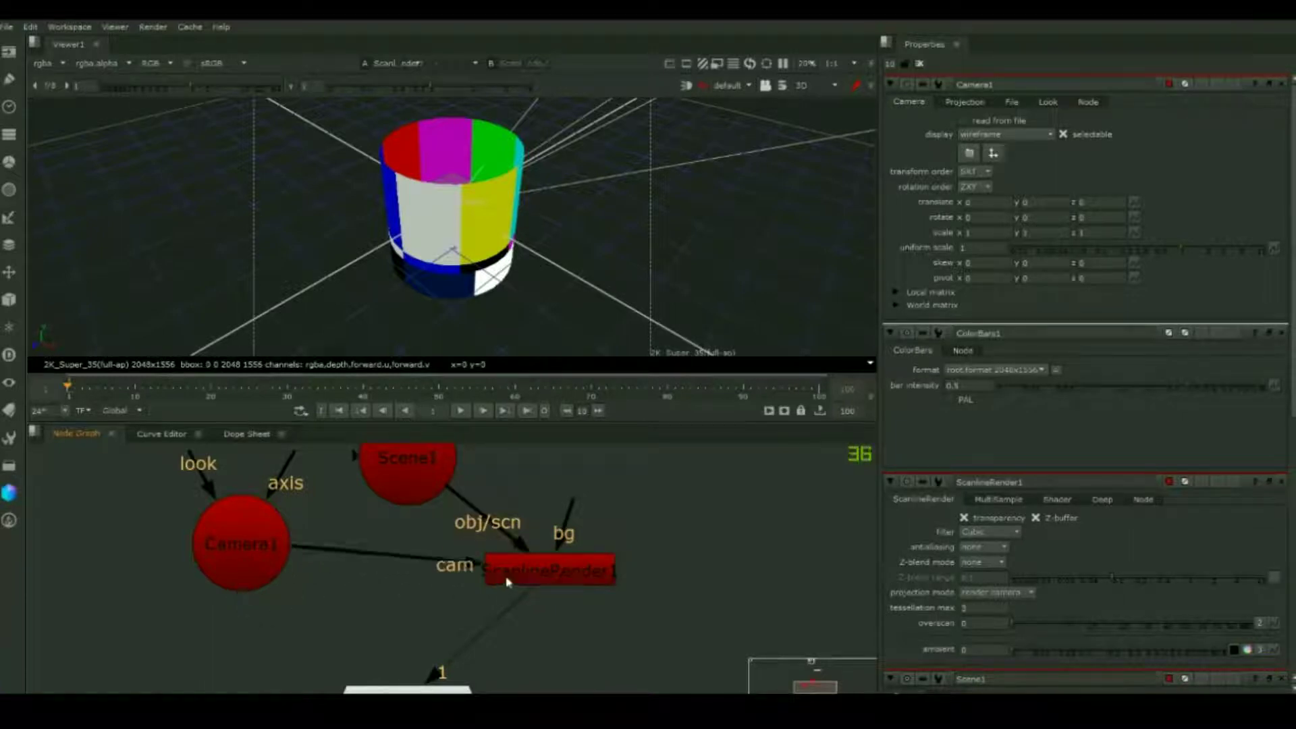
scroll(407, 597, "down", 4)
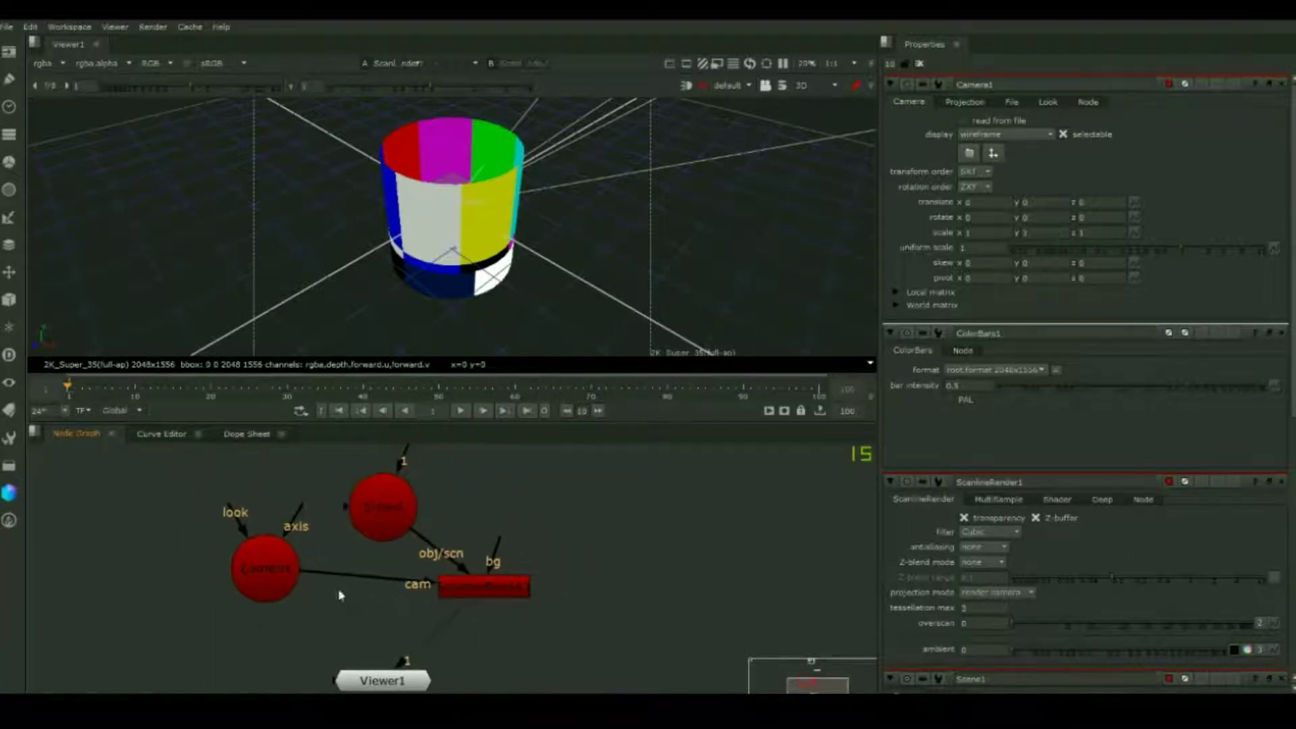
scroll(349, 600, "up", 1)
scroll(351, 601, "down", 3)
middle_click_drag(359, 570, 373, 642)
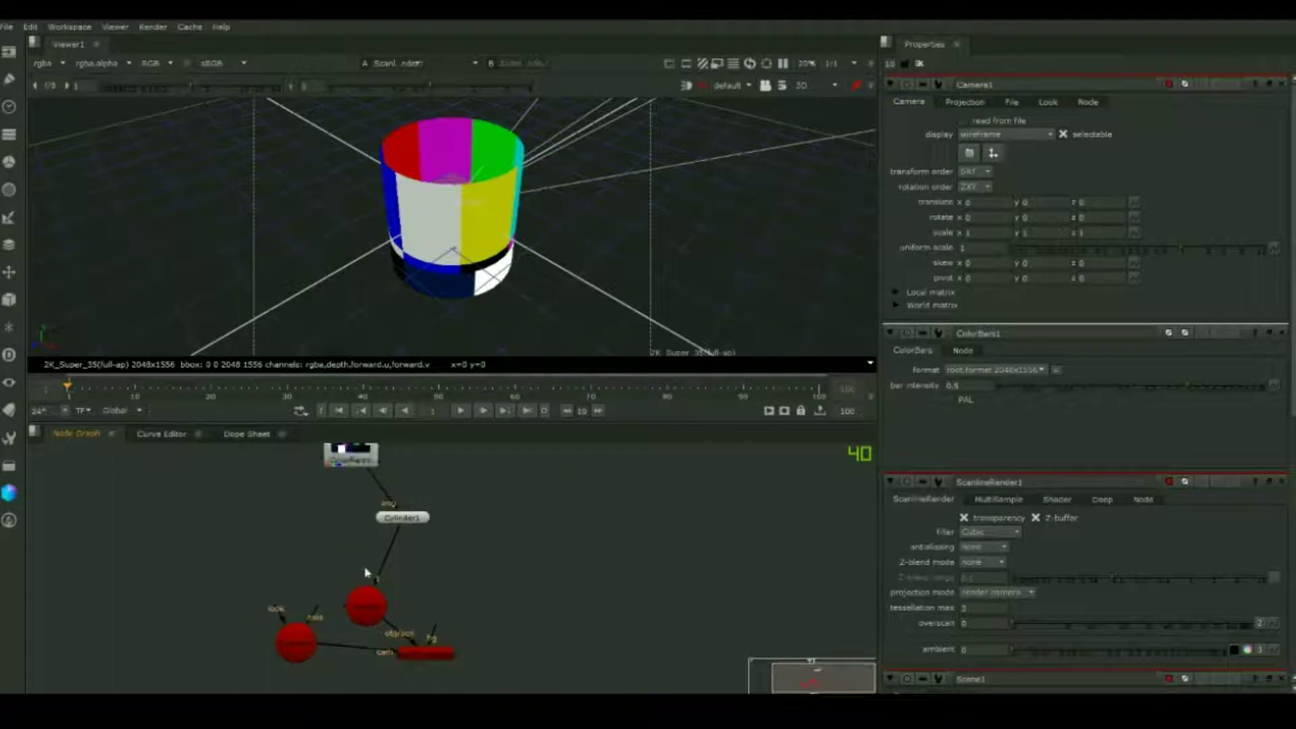
Step: Check the Camera1 render in the 2D view and return the viewer to 3D
left_click(801, 86)
left_click(849, 100)
scroll(521, 270, "down", 2)
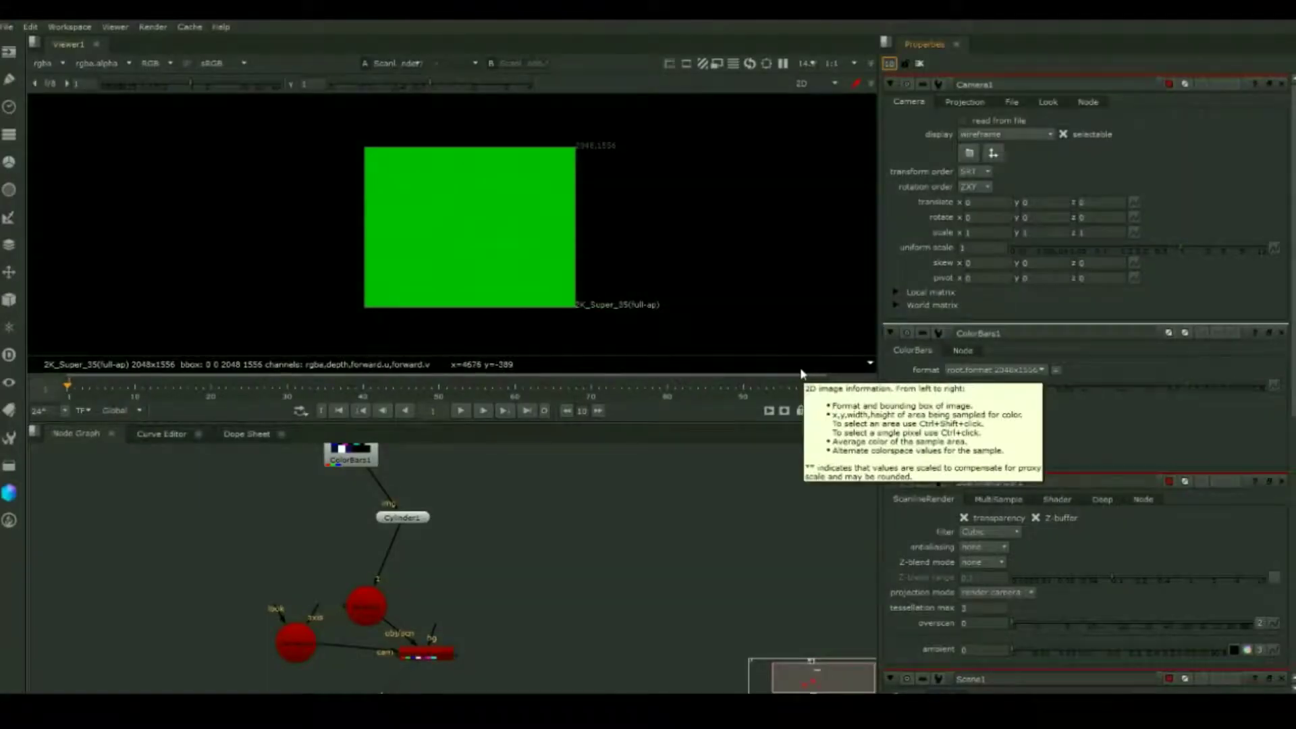
left_click(802, 81)
left_click(811, 108)
Step: Move Camera1 back from the cylinder to a translate of about x -0.94, y -0.91, z 6.76
left_click(540, 162)
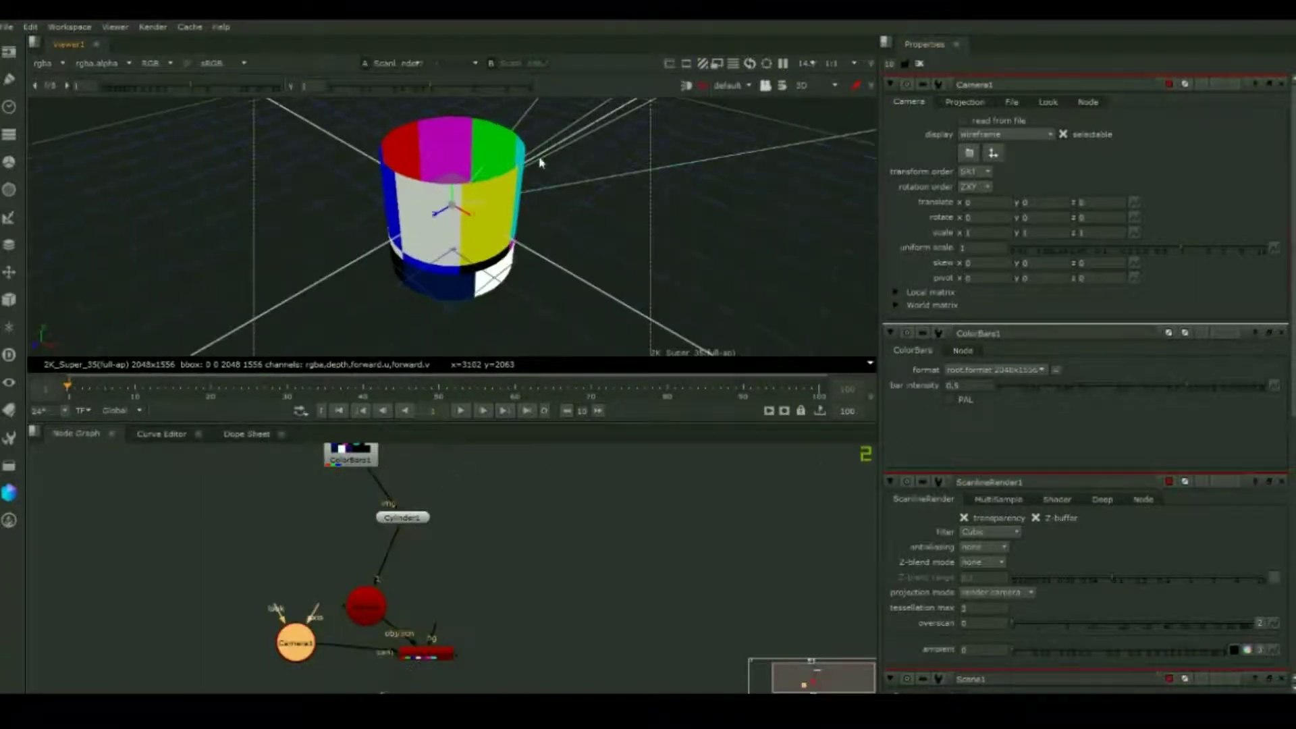
left_click_drag(438, 216, 333, 279)
middle_click_drag(333, 278, 395, 276)
left_click_drag(373, 292, 237, 354)
scroll(405, 266, "down", 2)
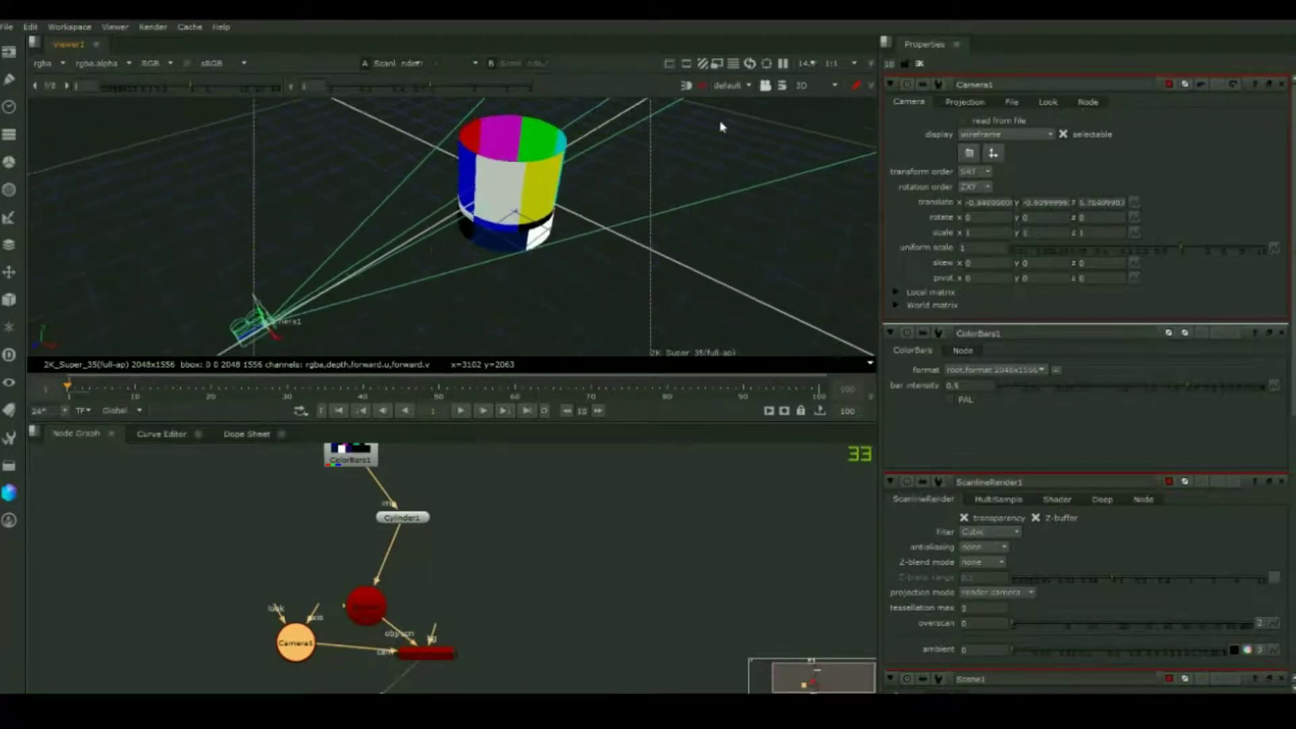
Step: Check how the moved camera frames the cylinder in the 2D view, and switch back to 3D
left_click(802, 85)
left_click(805, 101)
scroll(555, 243, "down", 5)
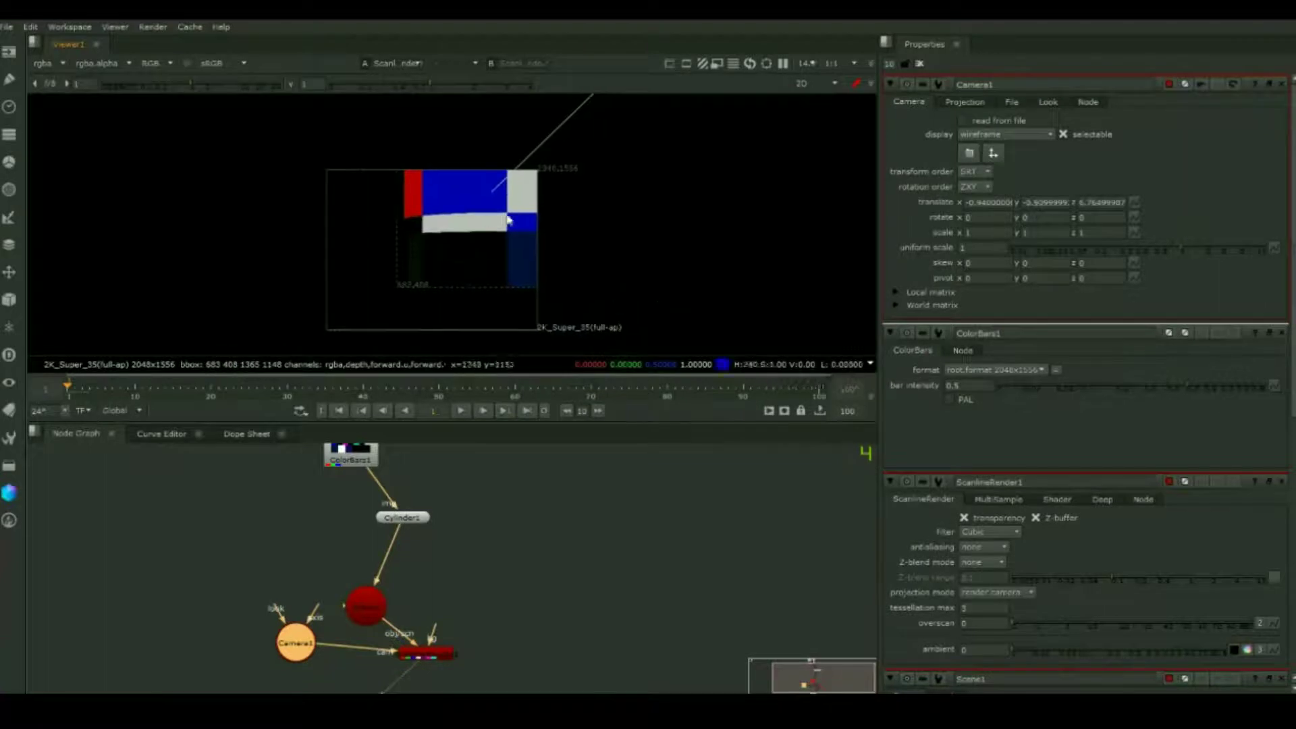
scroll(555, 243, "up", 5)
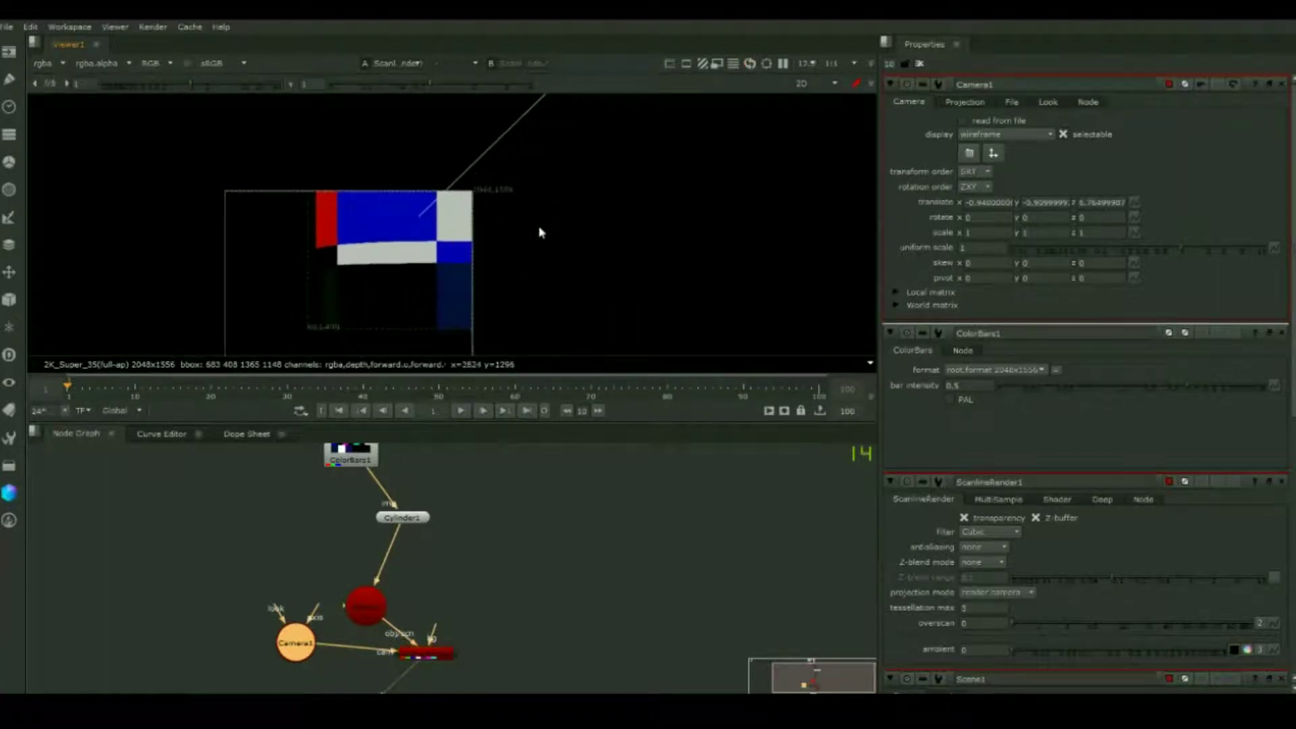
left_click(802, 85)
left_click(810, 116)
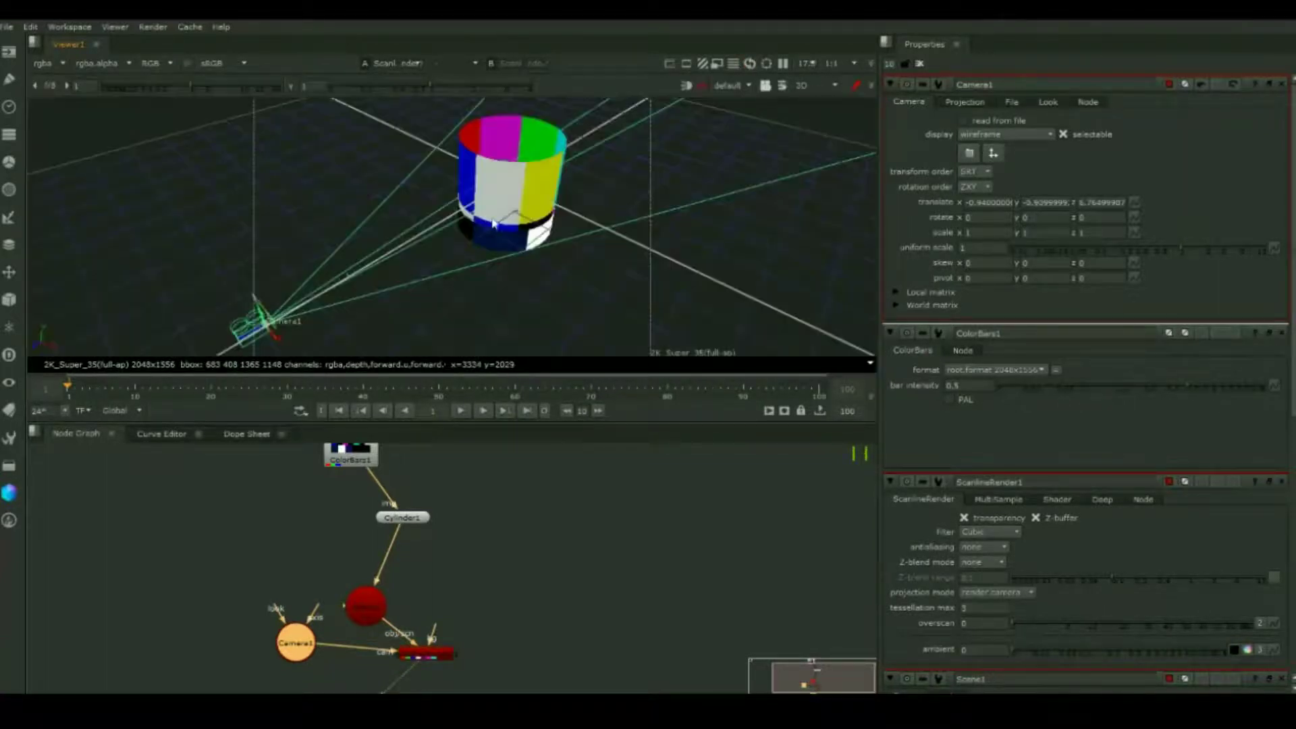
Step: Open Cylinder1's properties and move the cylinder away from the camera to about z -2.9
scroll(449, 226, "down", 3)
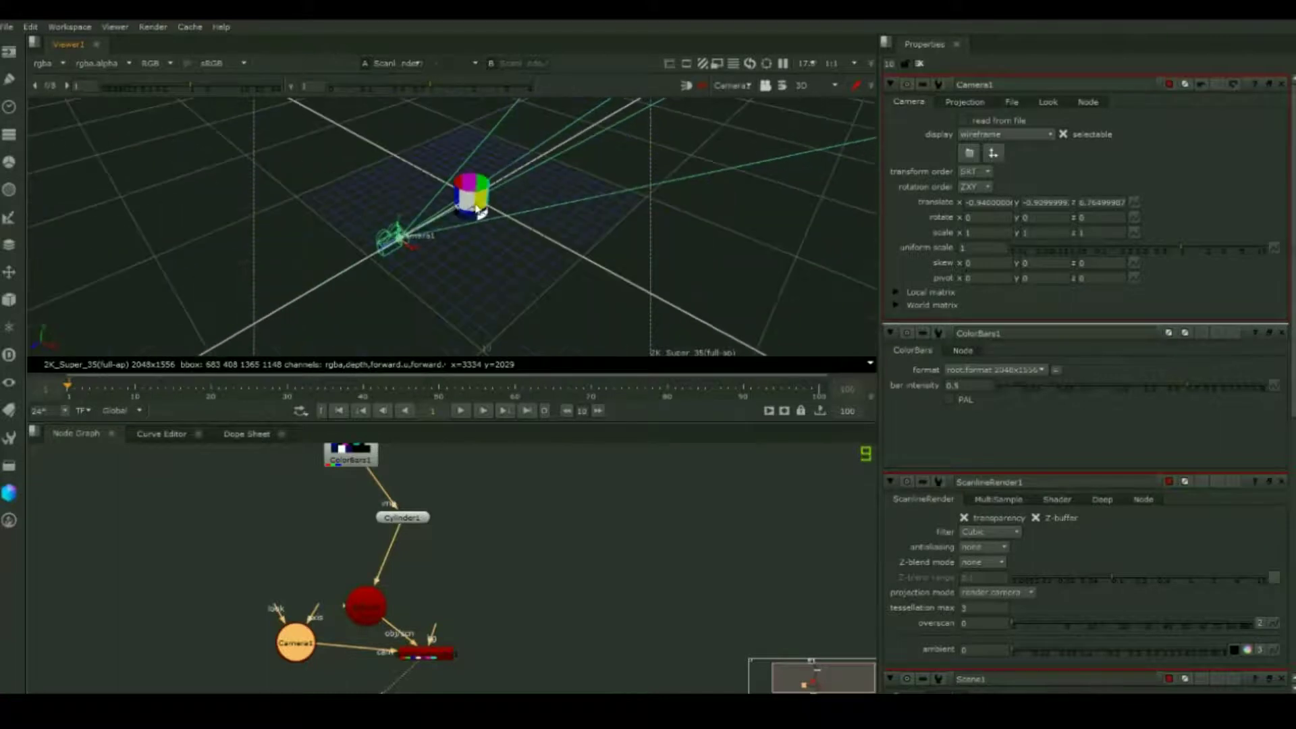
scroll(478, 210, "up", 2)
left_click(406, 517)
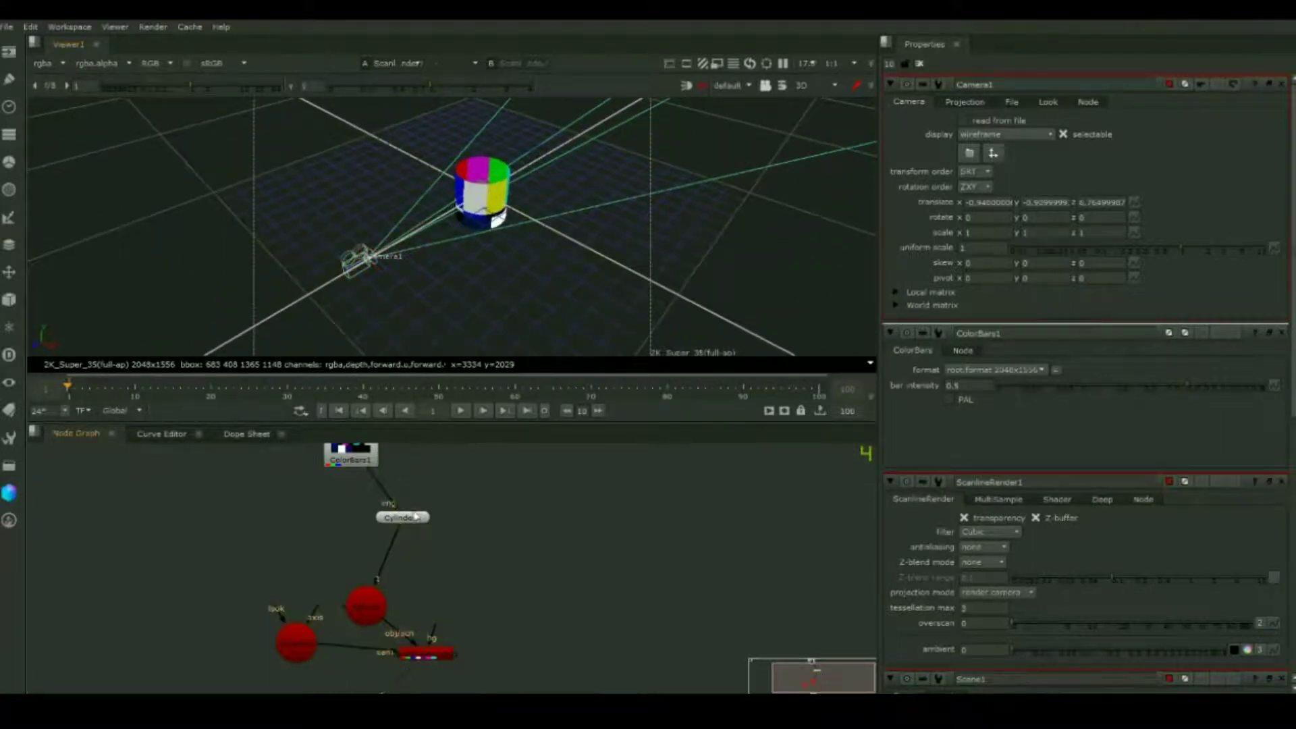
left_click_drag(469, 204, 525, 171)
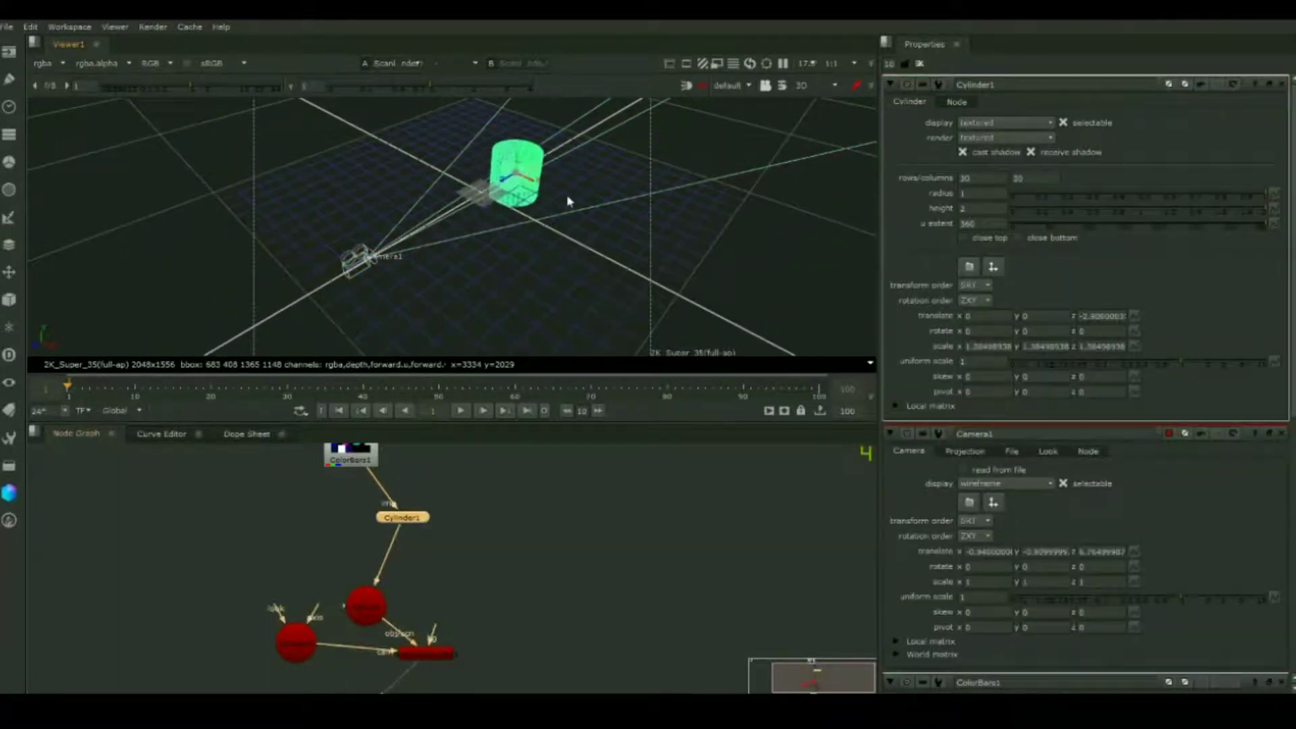
scroll(574, 197, "up", 2)
Step: Examine the repositioned cylinder in the 2D render and go back to the 3D view
left_click(805, 87)
left_click(814, 101)
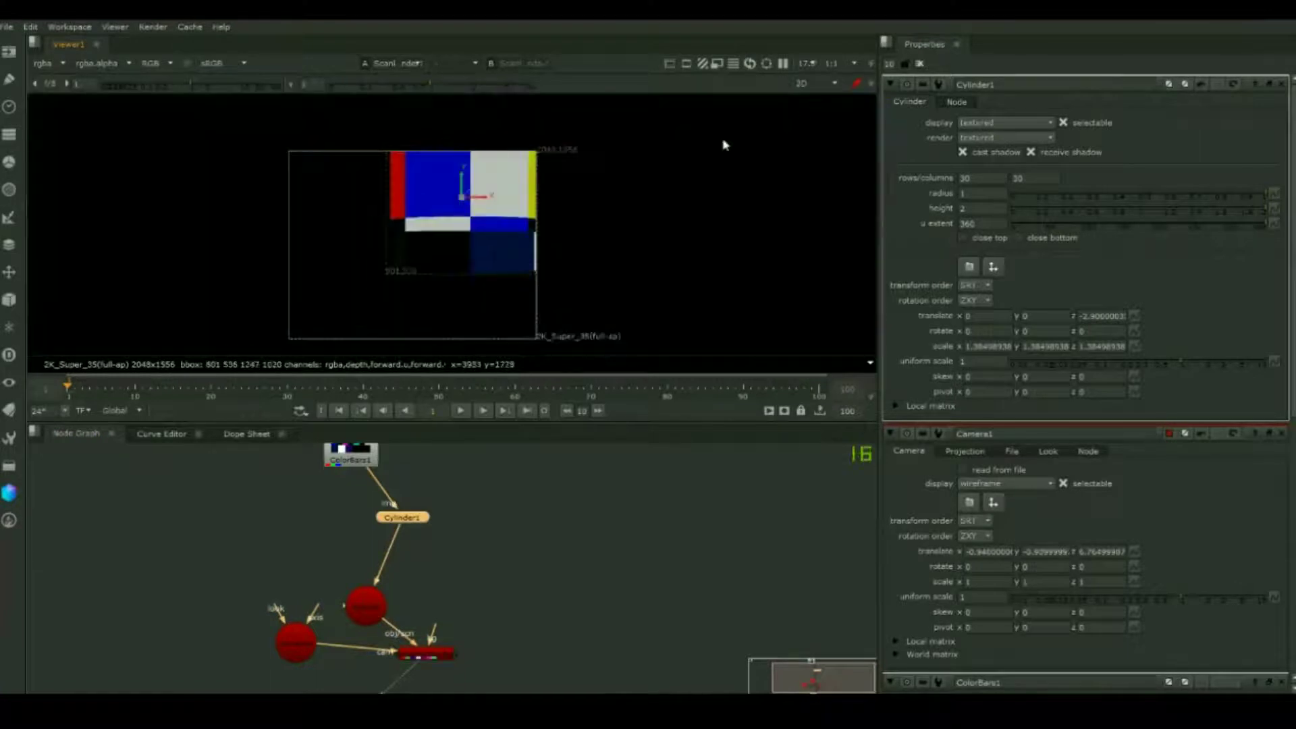
left_click(805, 86)
left_click(815, 112)
Step: Raise Cylinder1 to about y 1.2 and push it back to about z -3.32, checking the result in 2D
left_click_drag(516, 197, 528, 172)
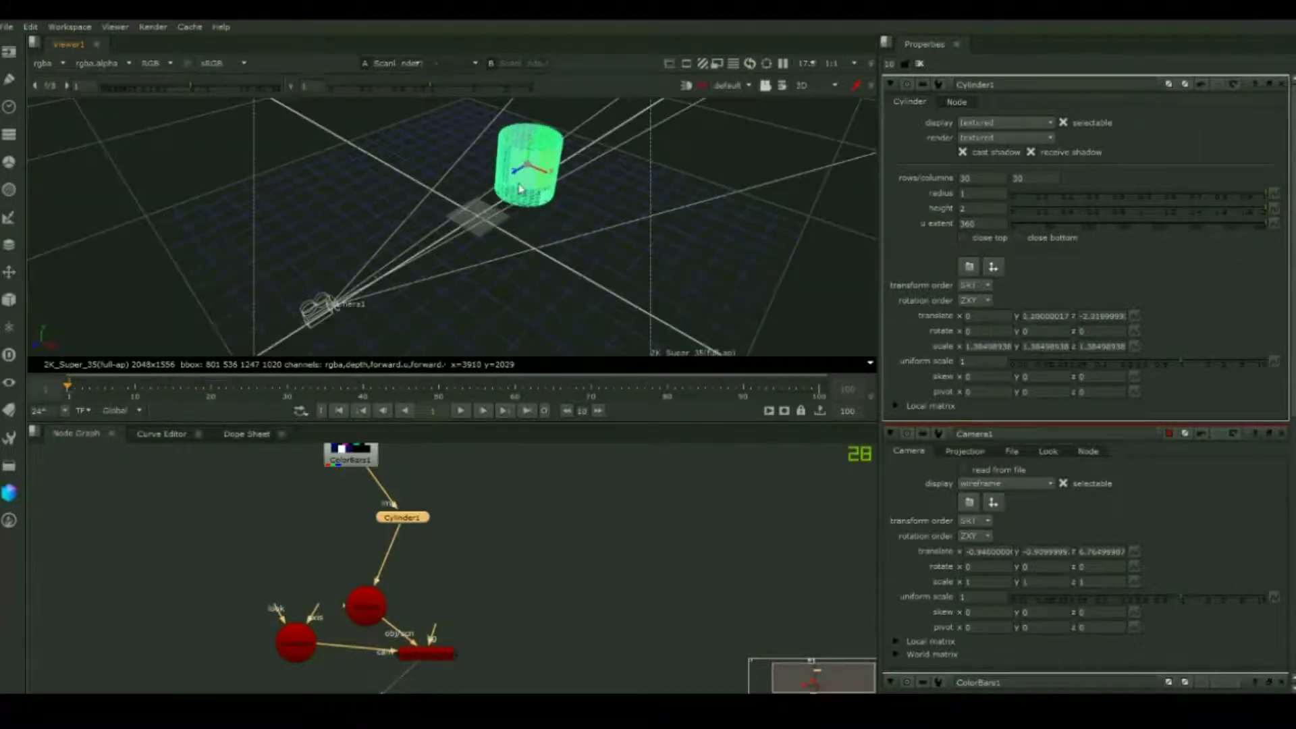
left_click(807, 87)
left_click(809, 101)
left_click(806, 86)
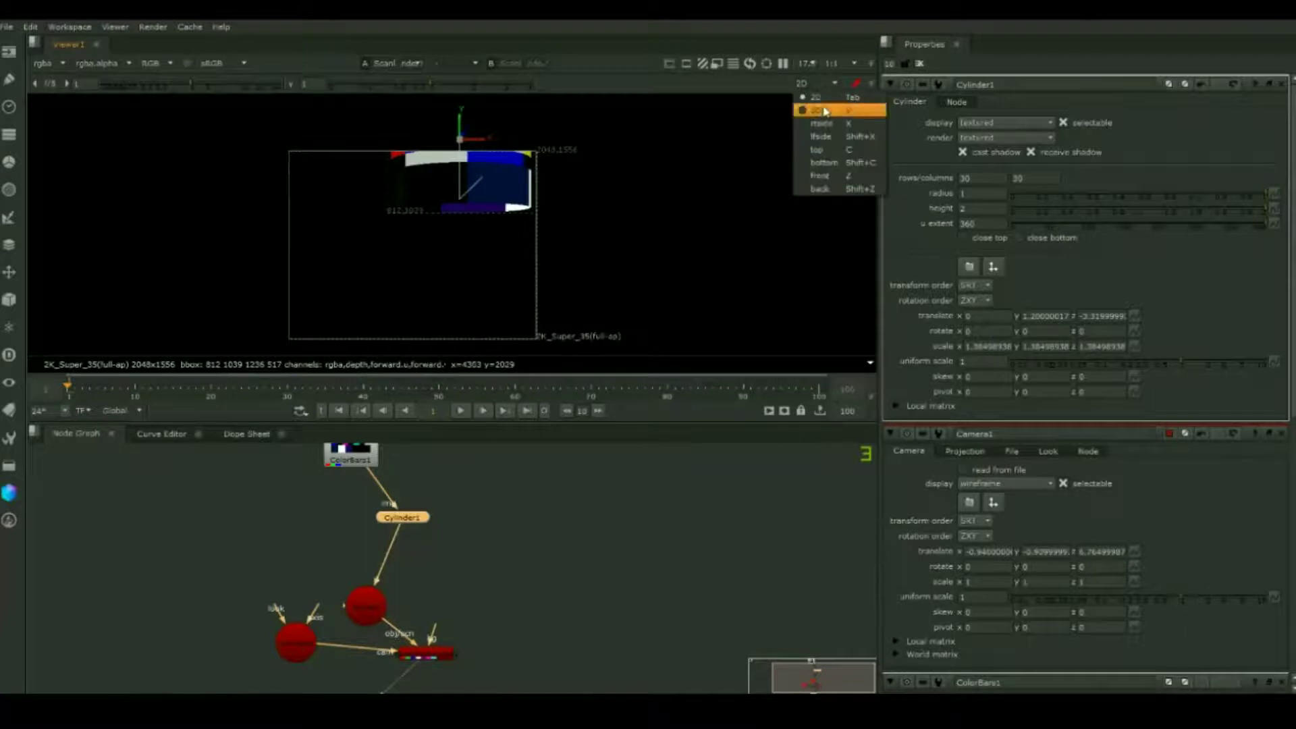
left_click(815, 112)
Step: Lower Cylinder1 and shift it sideways to about x -0.84, y -0.98, checking the 2D render along the way
left_click_drag(529, 163, 532, 201)
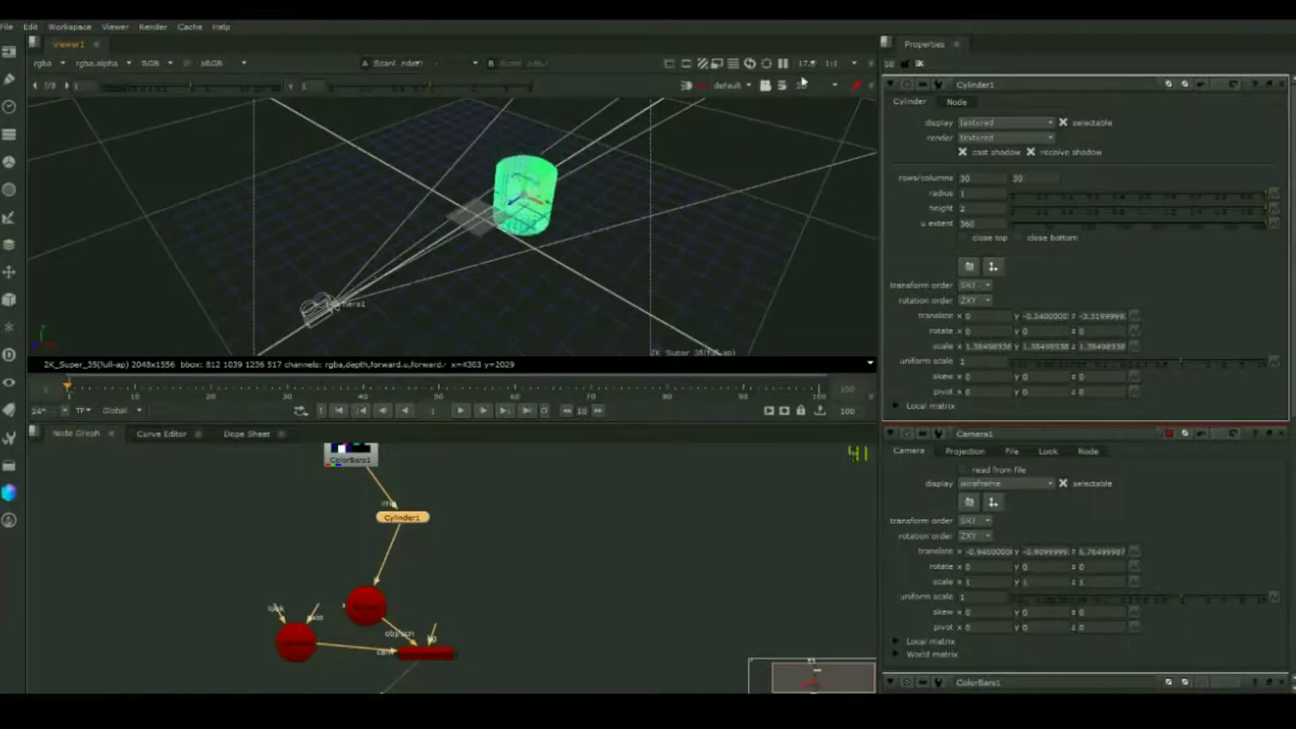
left_click(806, 86)
left_click(810, 102)
left_click(805, 87)
left_click(815, 112)
left_click_drag(533, 203, 506, 231)
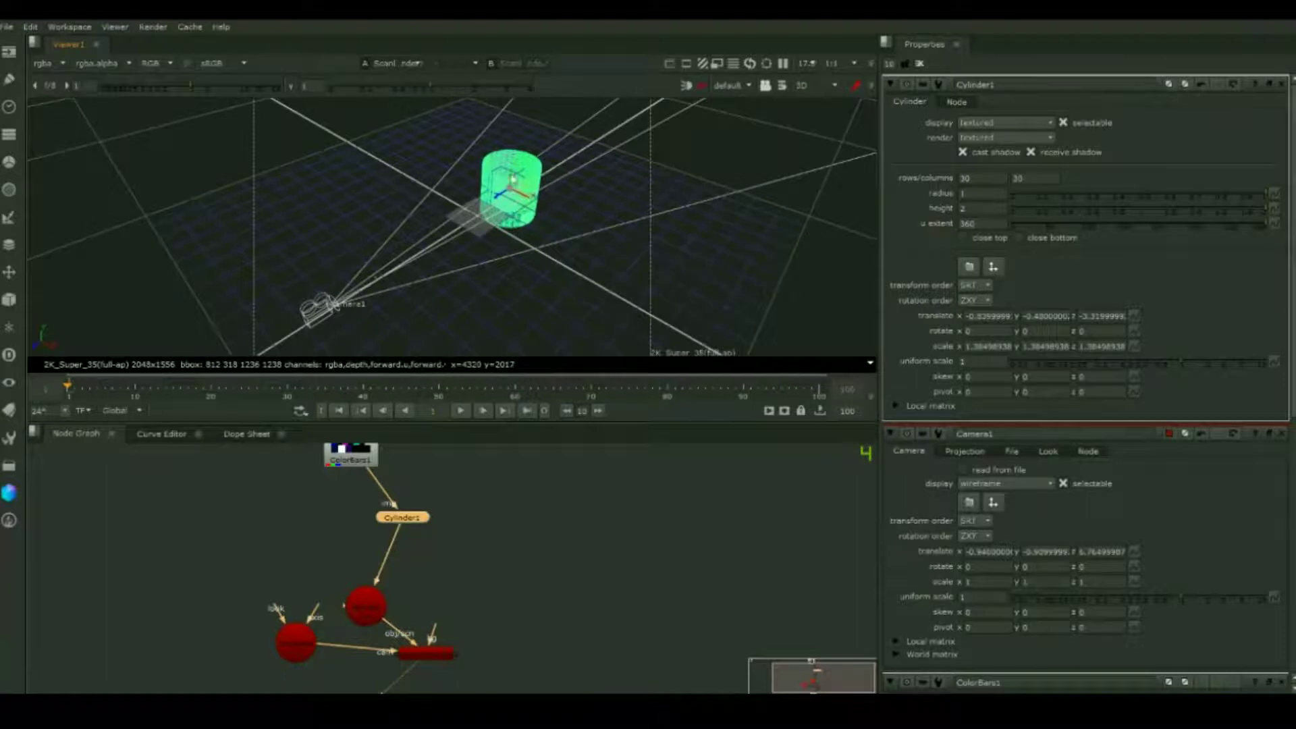
left_click_drag(512, 177, 495, 228)
Step: Add a Sphere geometry node and move the sphere beside the cylinder, to about x -1.32, y 0.34, z 0.54
middle_click_drag(458, 565, 535, 485)
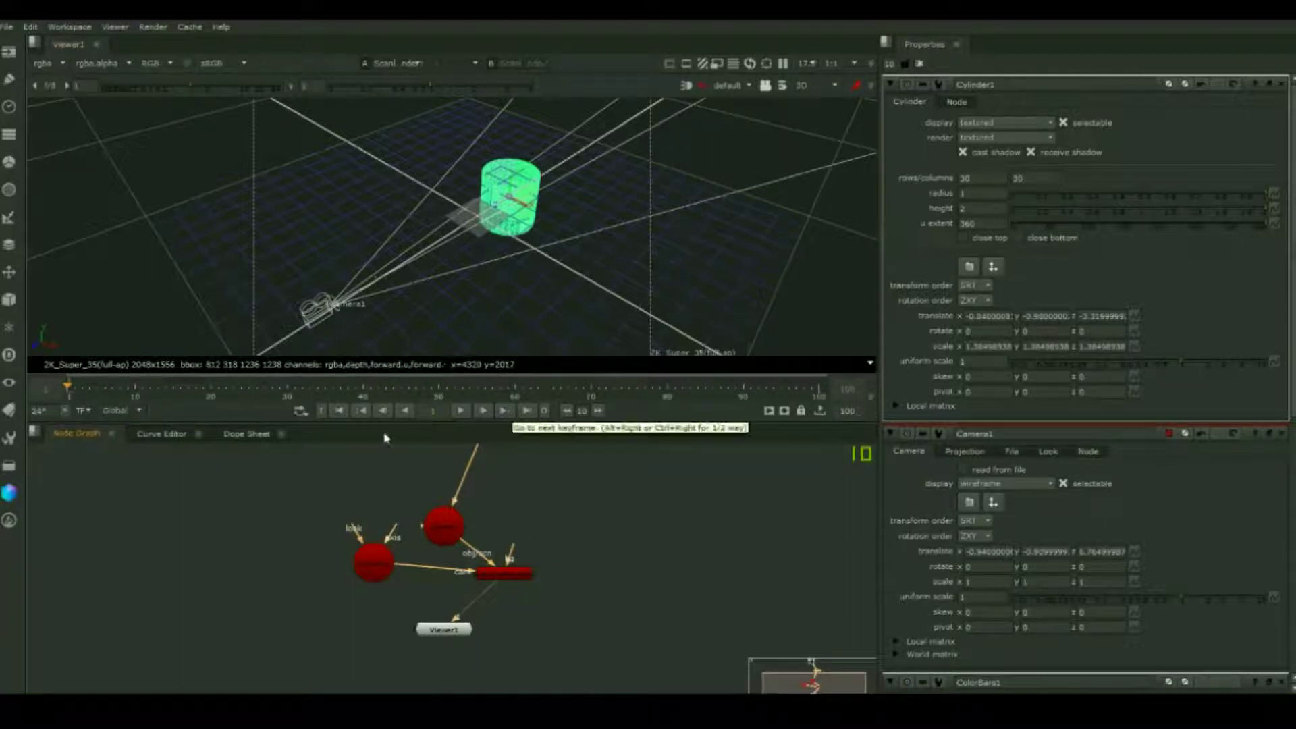
middle_click_drag(362, 498, 379, 517)
left_click(9, 134)
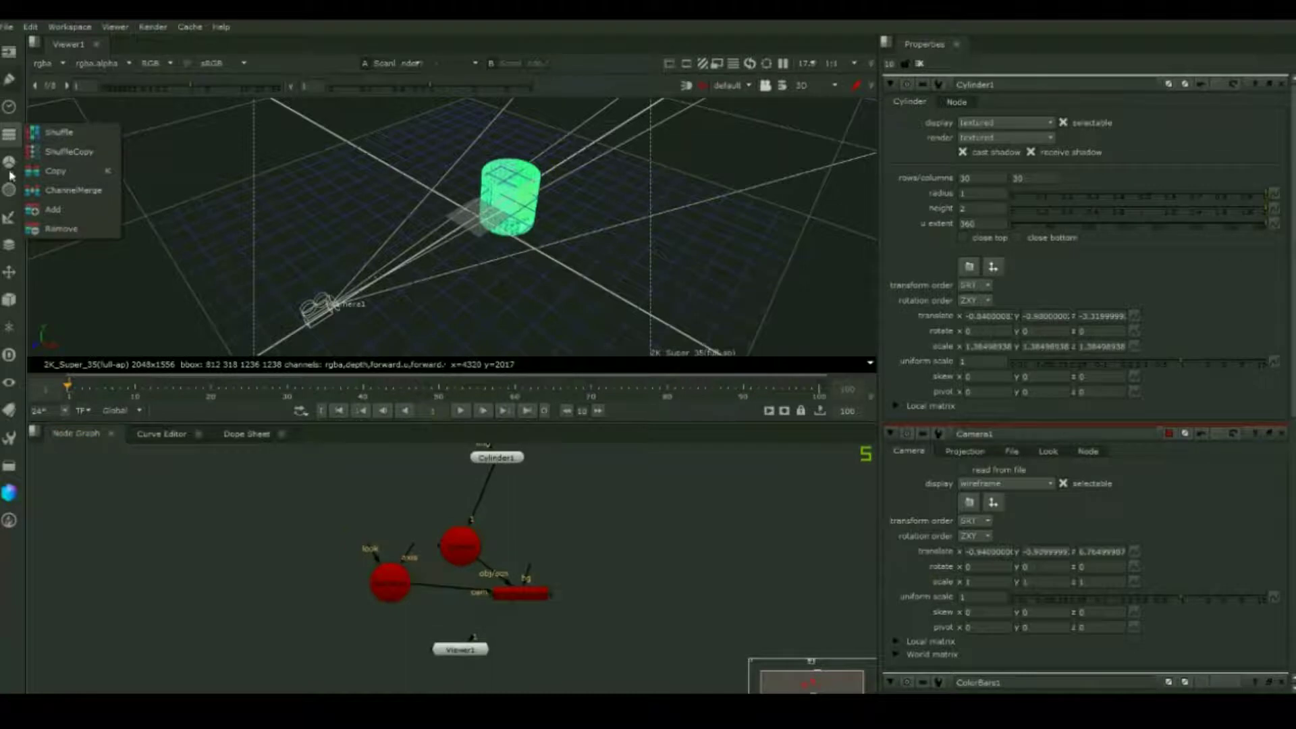
left_click(9, 299)
mouse_move(68, 317)
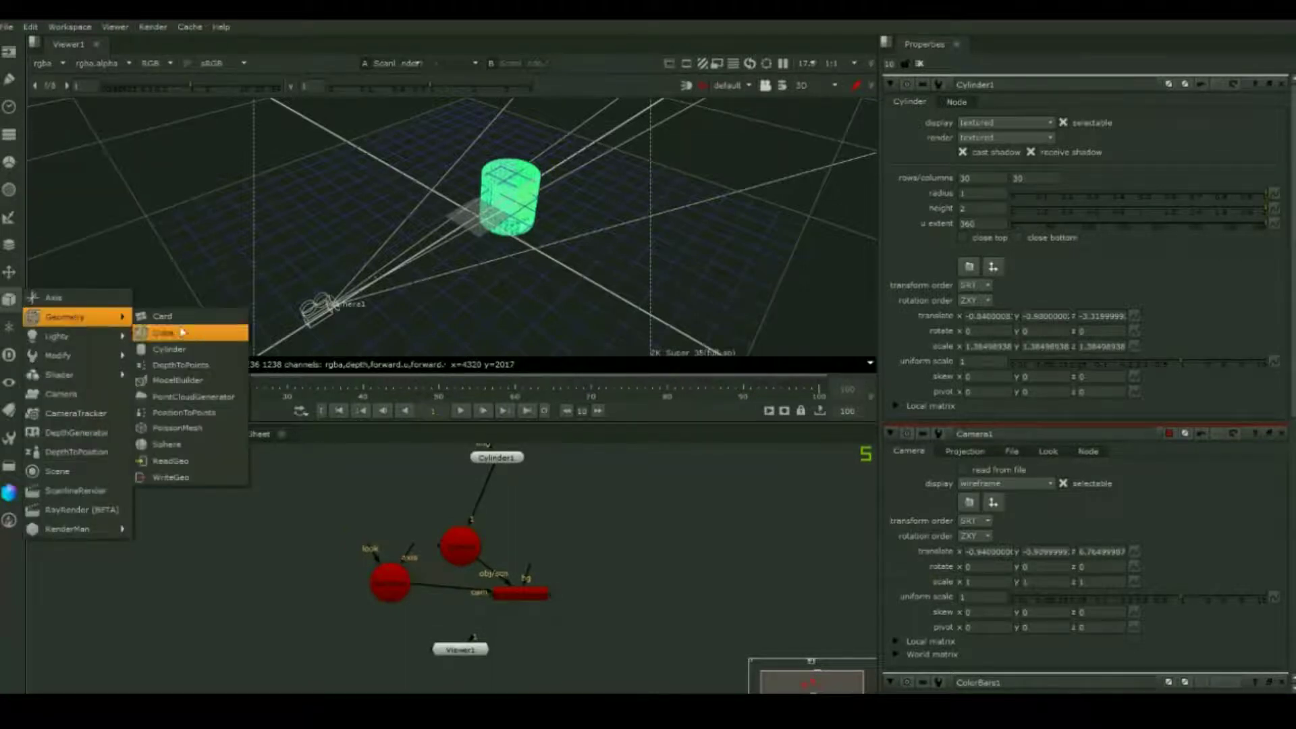
mouse_move(113, 344)
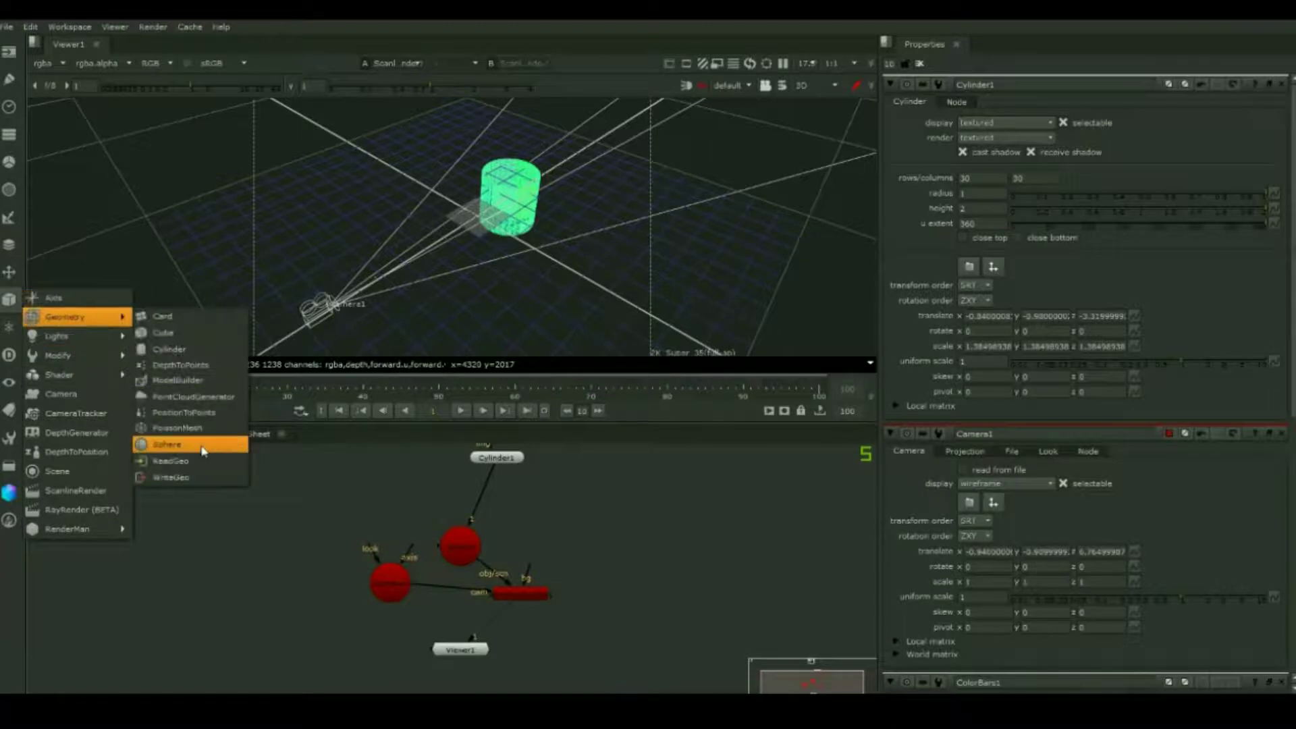
left_click(202, 444)
left_click_drag(496, 206, 446, 196)
Step: Place the Sphere1 node to the left of Cylinder1 and connect its img input to ColorBars1
left_click_drag(385, 522, 345, 478)
middle_click_drag(380, 495, 361, 561)
left_click_drag(300, 538, 292, 505)
middle_click_drag(303, 494, 302, 516)
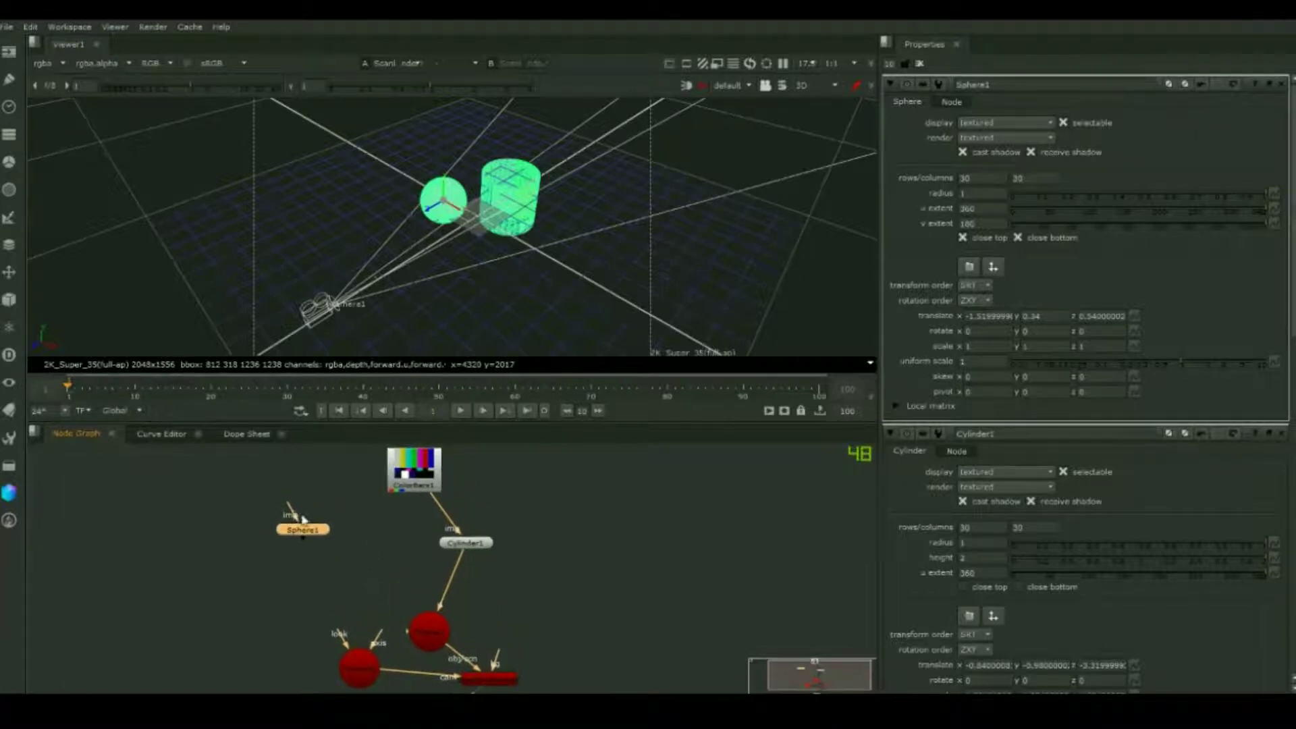
left_click_drag(301, 508, 400, 475)
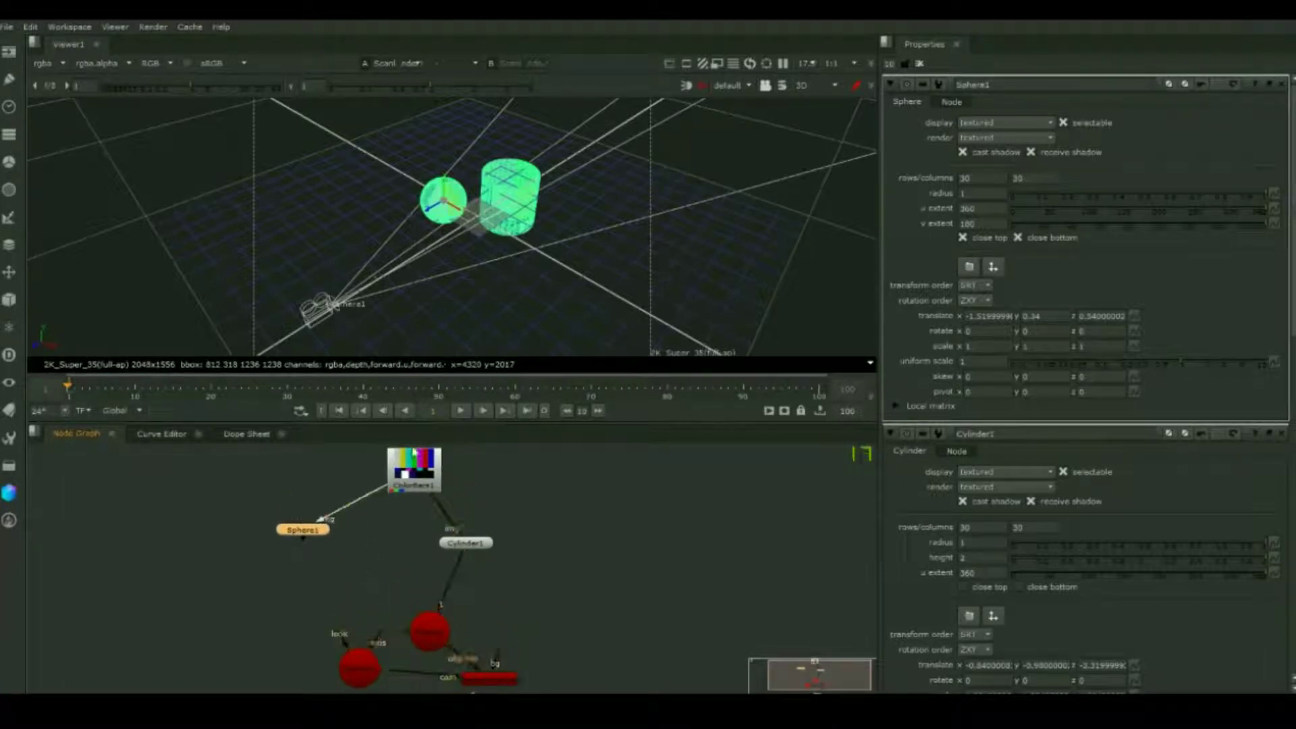
left_click(498, 253)
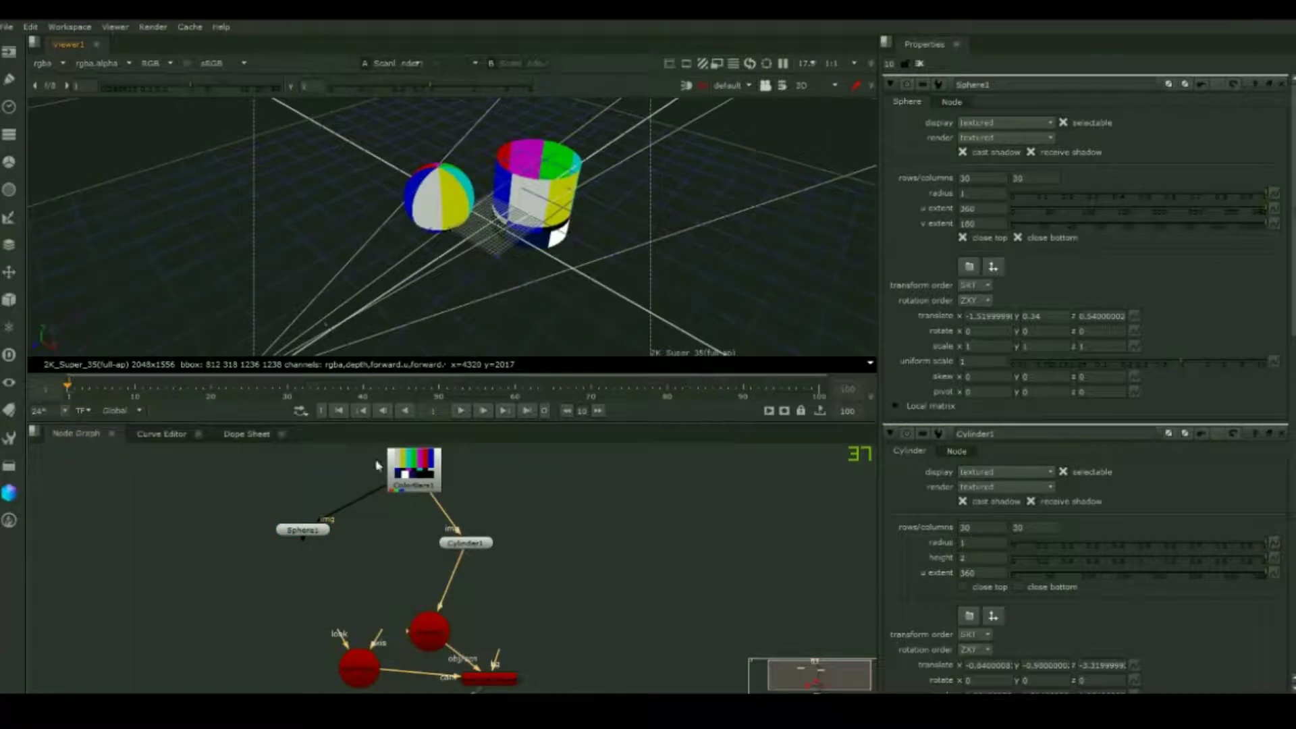
Step: Tidy the node layout so ColorBars1 sits centrally above Sphere1 and Cylinder1
left_click_drag(329, 537, 329, 528)
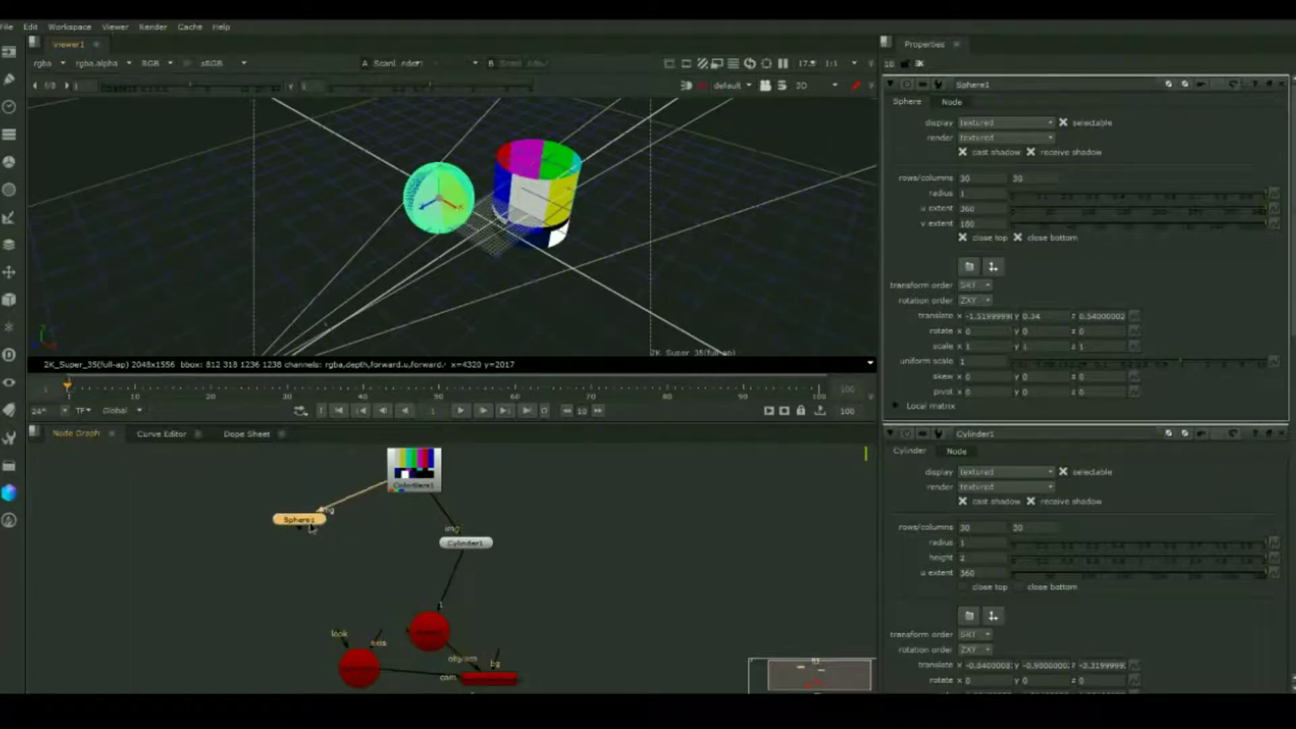
left_click_drag(396, 490, 382, 484)
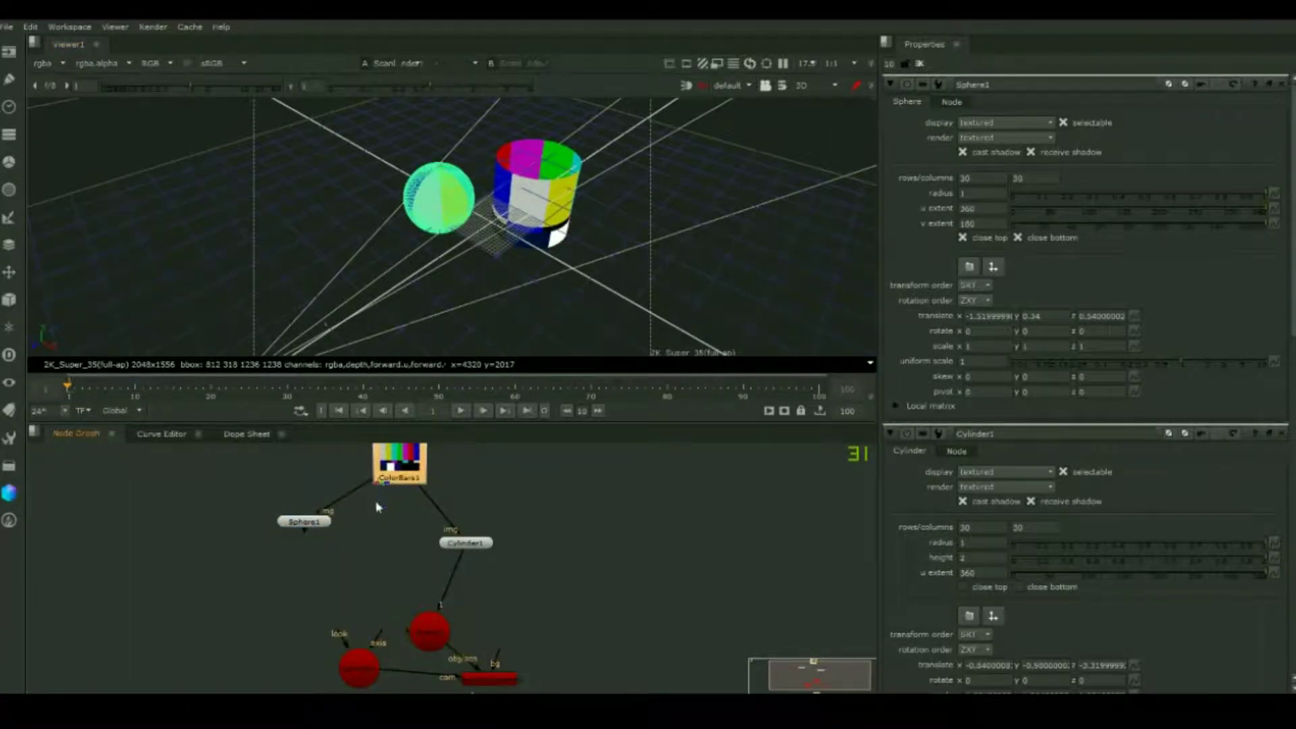
left_click(304, 521)
left_click_drag(466, 543, 466, 528)
Step: Add a TransformGeo node below Sphere1, connected to the sphere's output
left_click(311, 524)
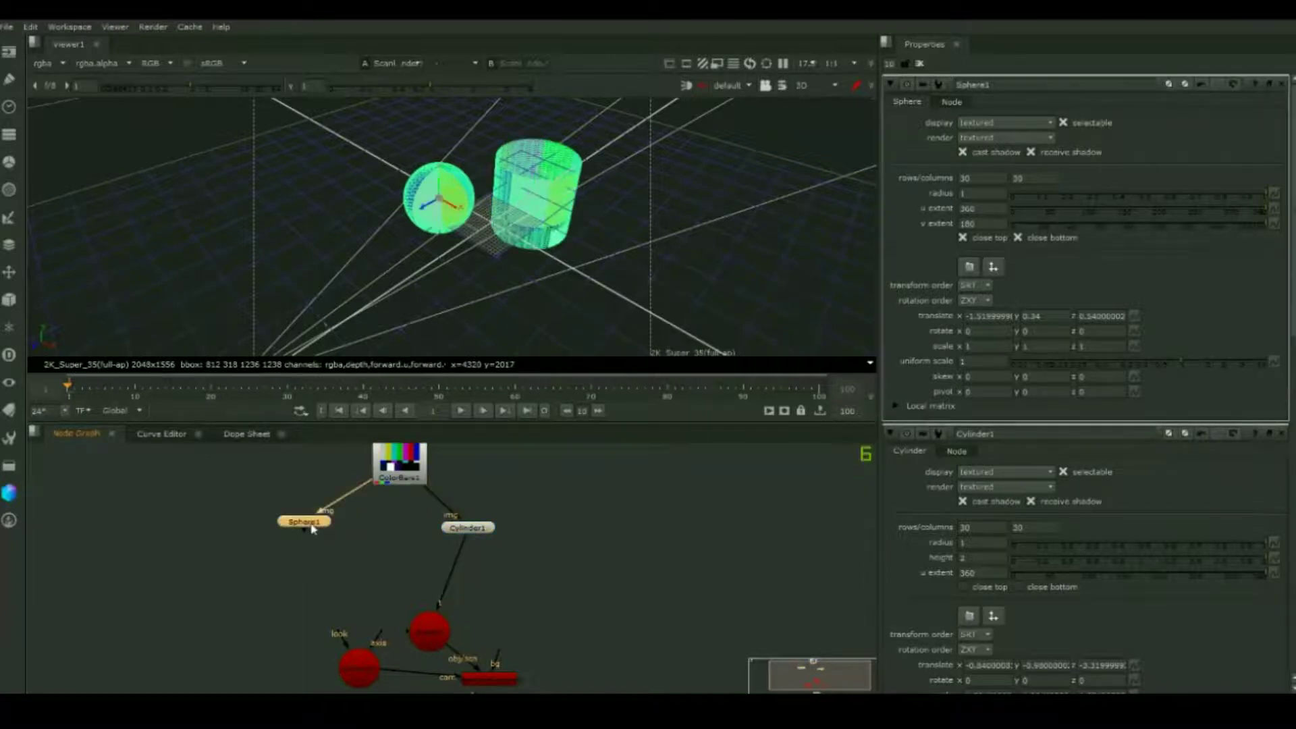
key("Tab")
type("tr")
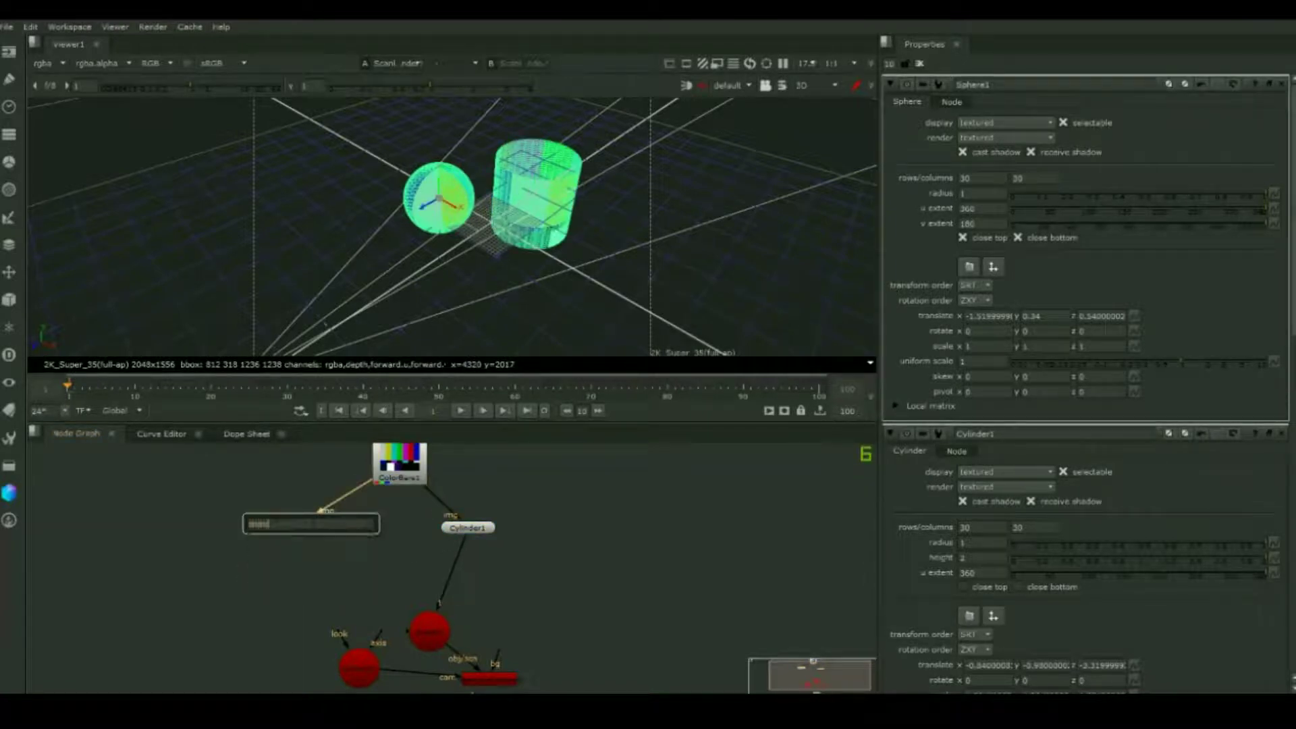
type("ans")
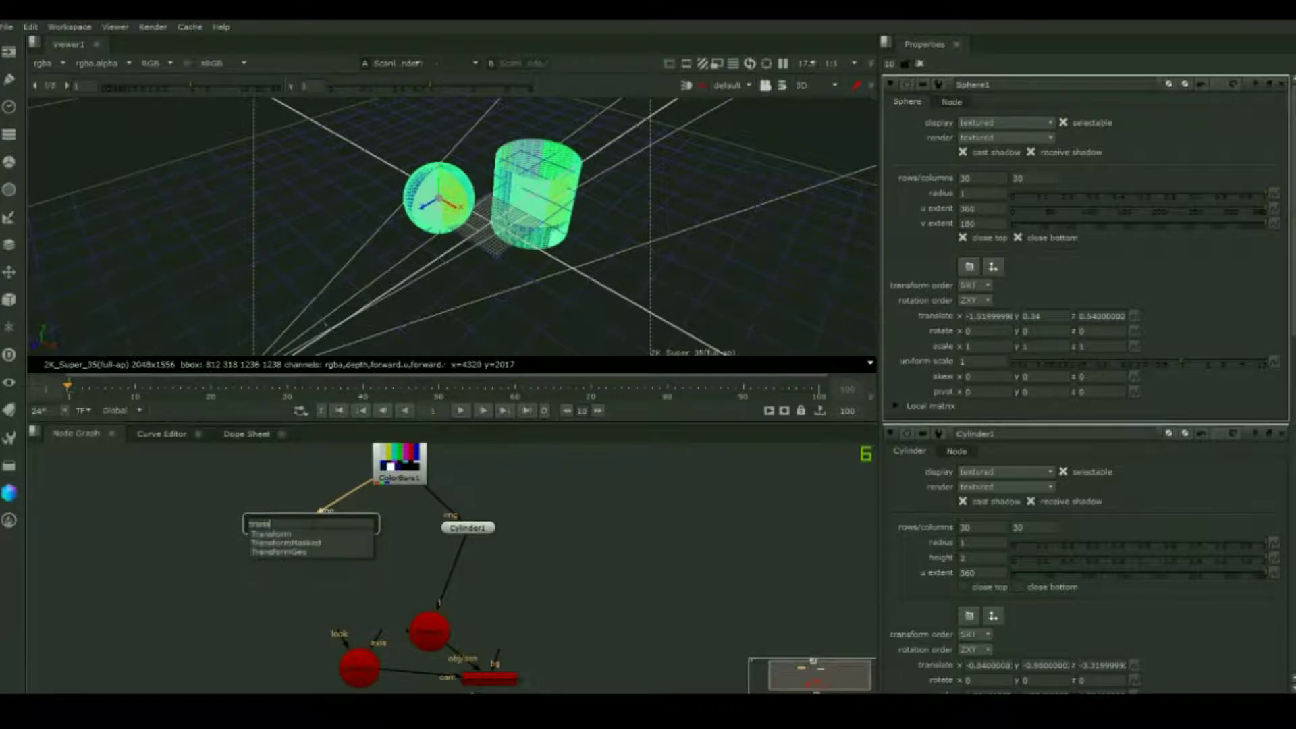
left_click(297, 552)
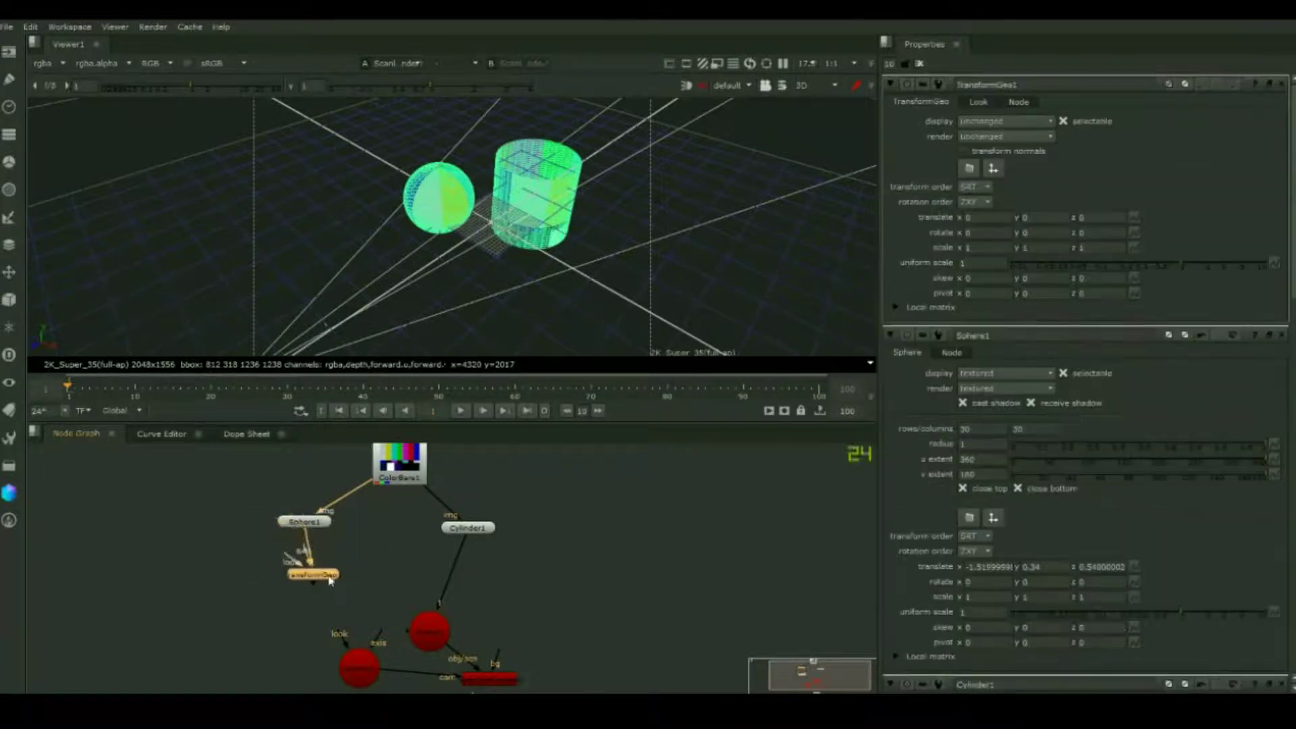
scroll(338, 586, "up", 3)
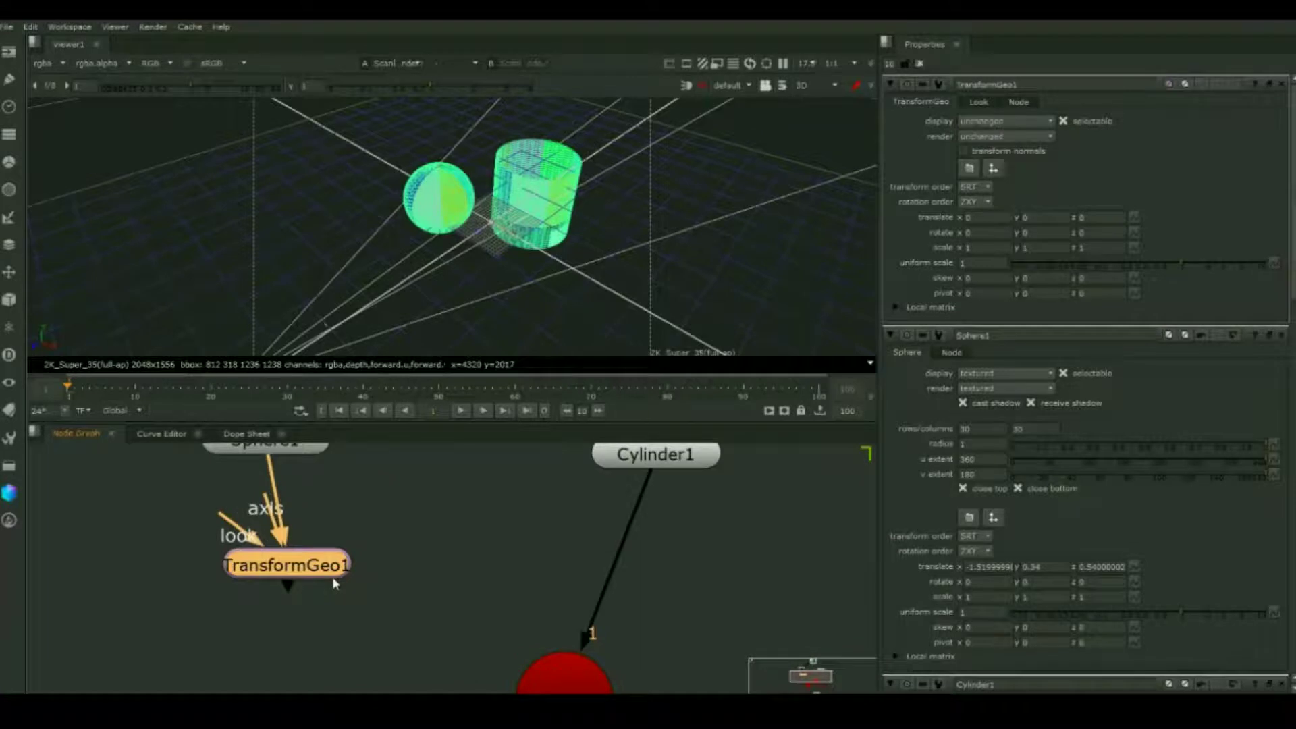
scroll(333, 576, "down", 1)
left_click_drag(288, 523, 419, 524)
scroll(419, 524, "down", 4)
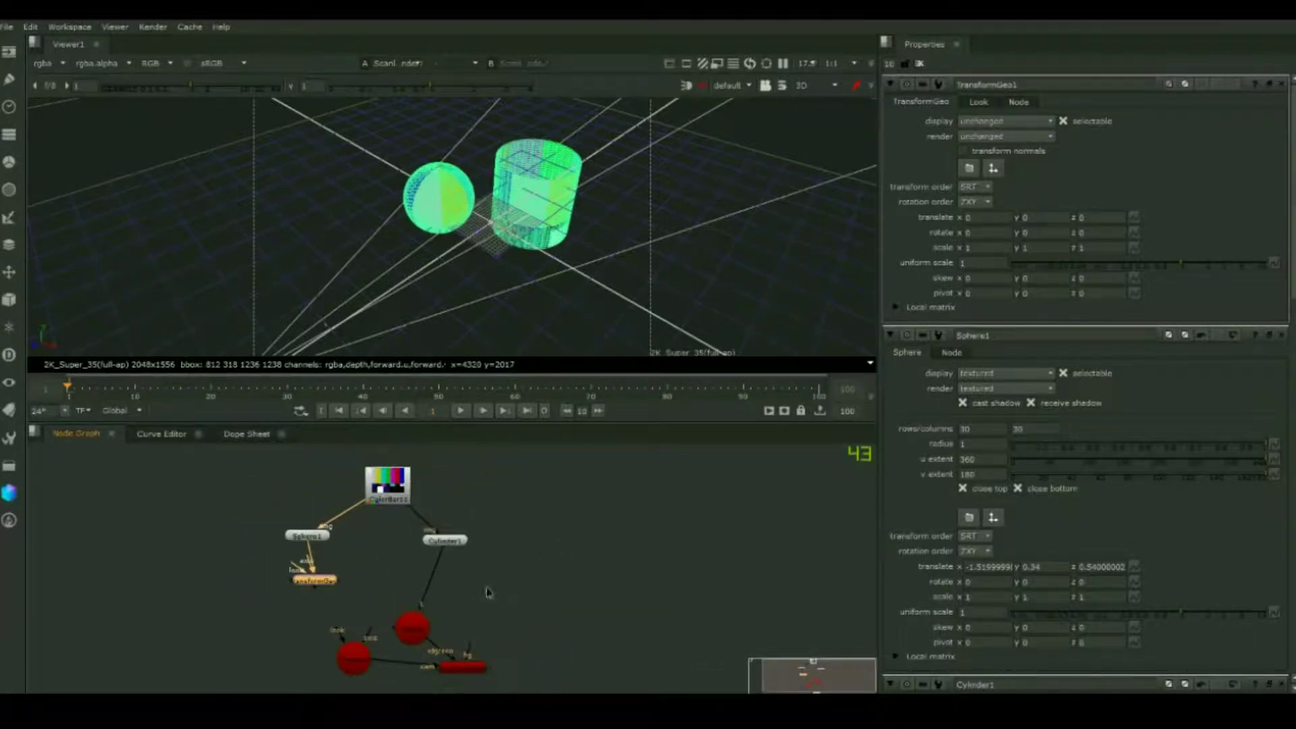
Step: Add an unconnected Axis node to the right of Cylinder1
middle_click_drag(488, 593, 452, 602)
left_click(511, 574)
key("Tab")
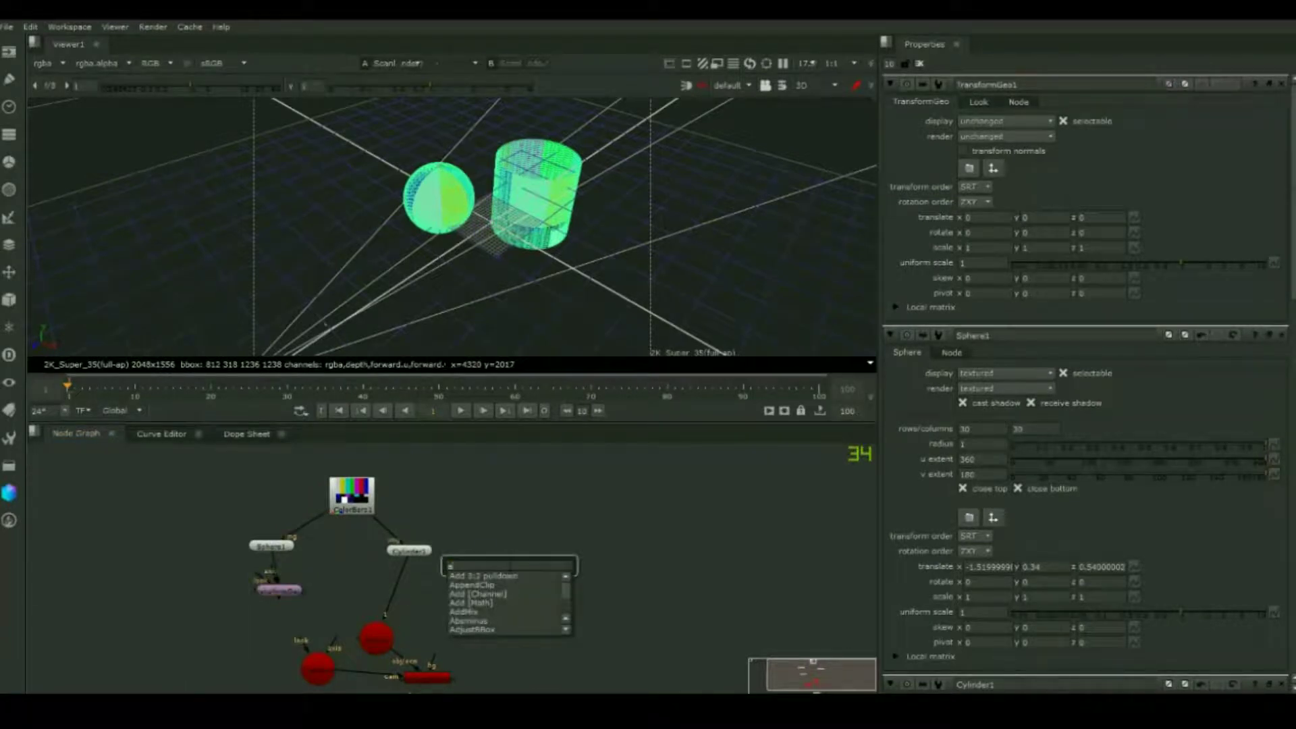
type("xi")
key("Return")
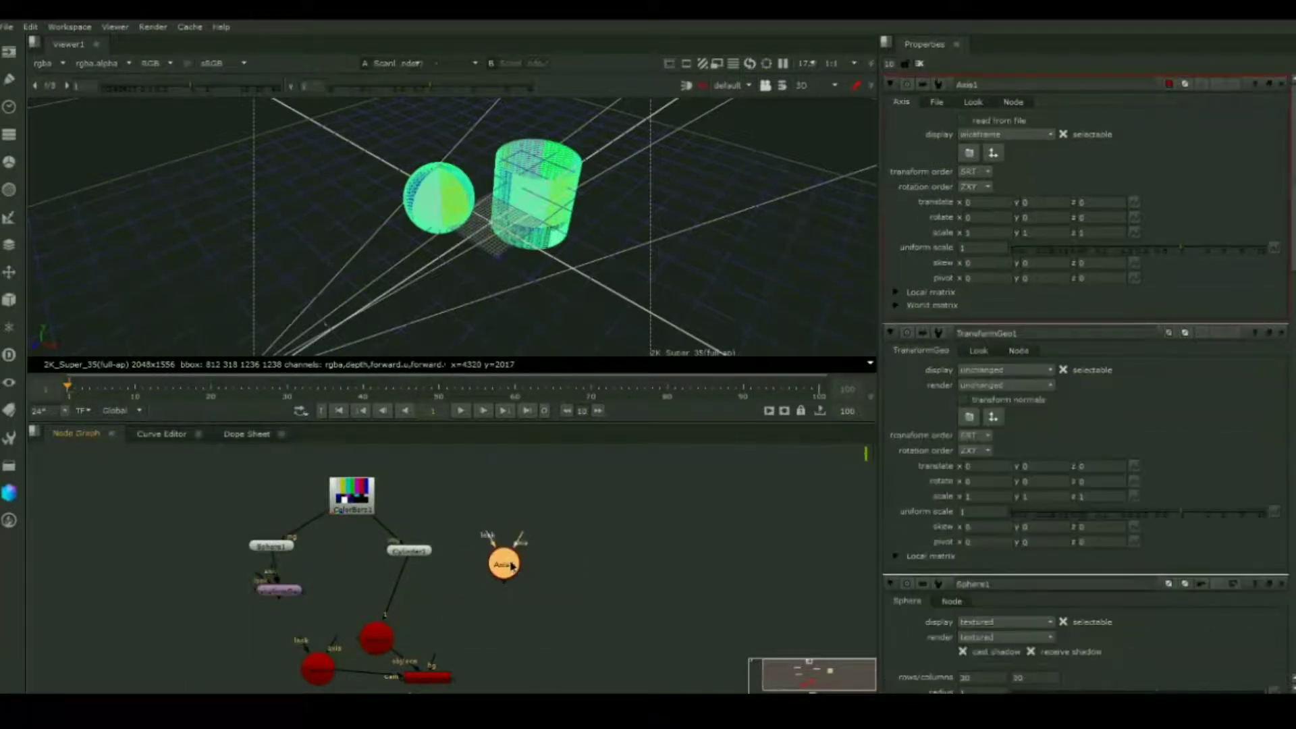
Step: Try to connect Axis1's output to Cylinder1
scroll(546, 561, "up", 5)
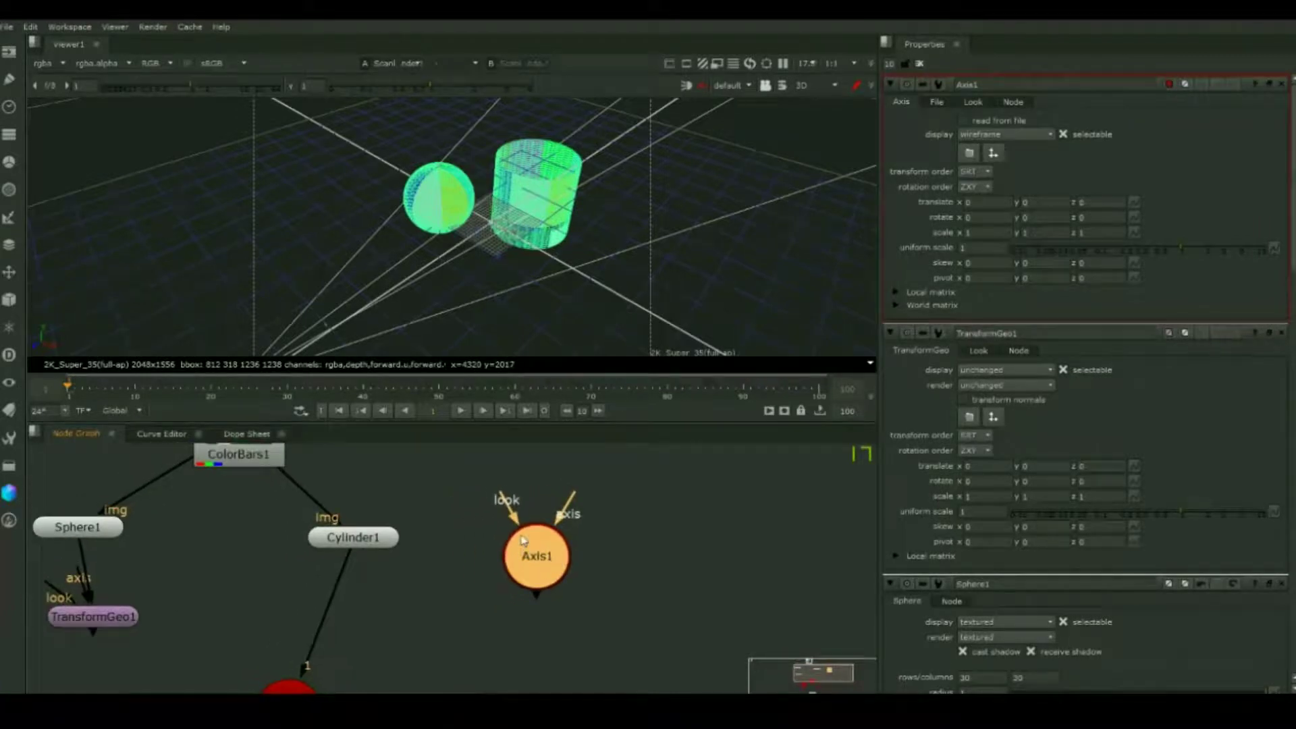
left_click_drag(523, 540, 376, 546)
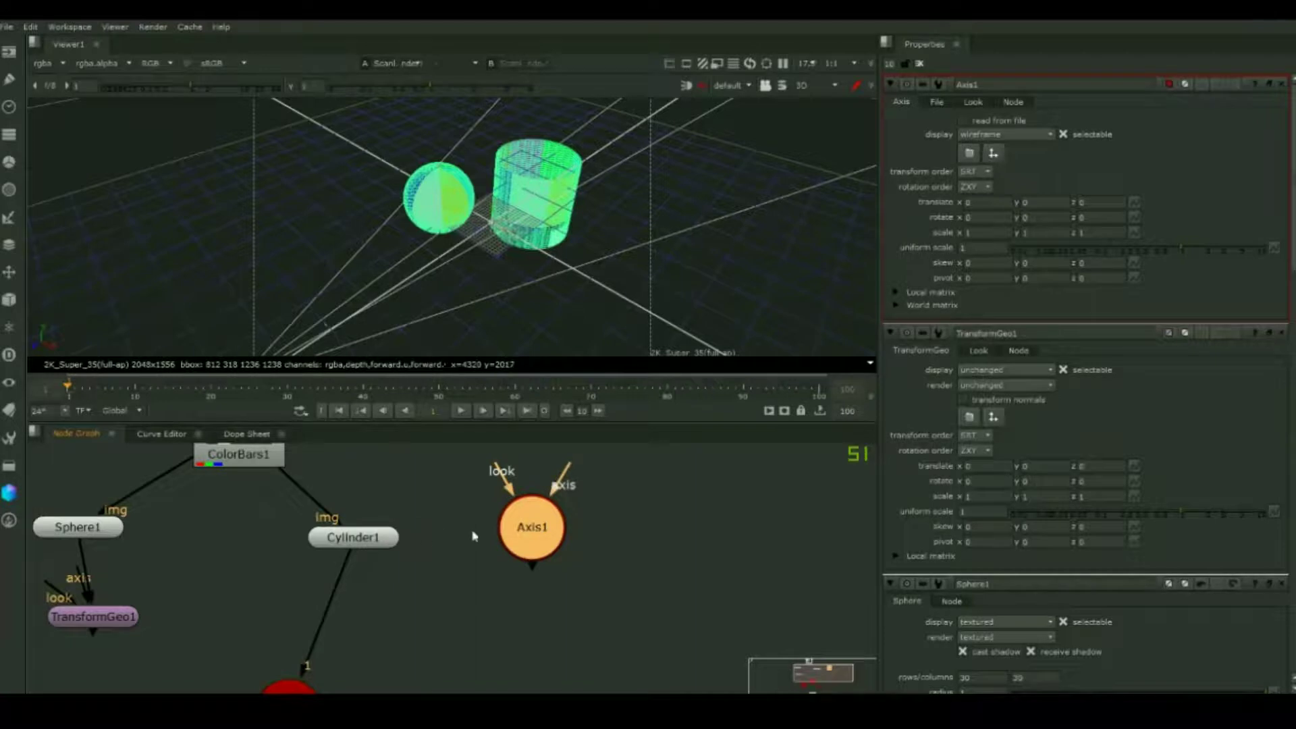
scroll(474, 537, "down", 2)
left_click(379, 538)
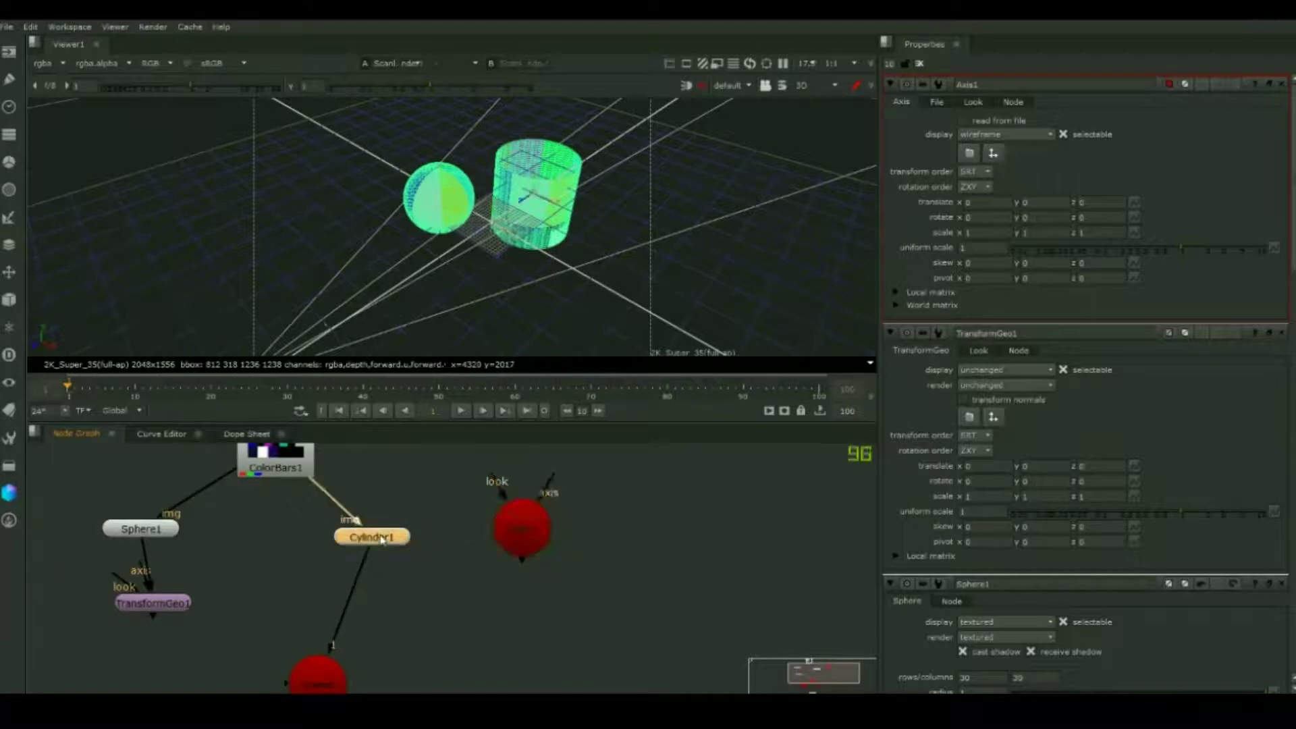
left_click_drag(519, 560, 393, 545)
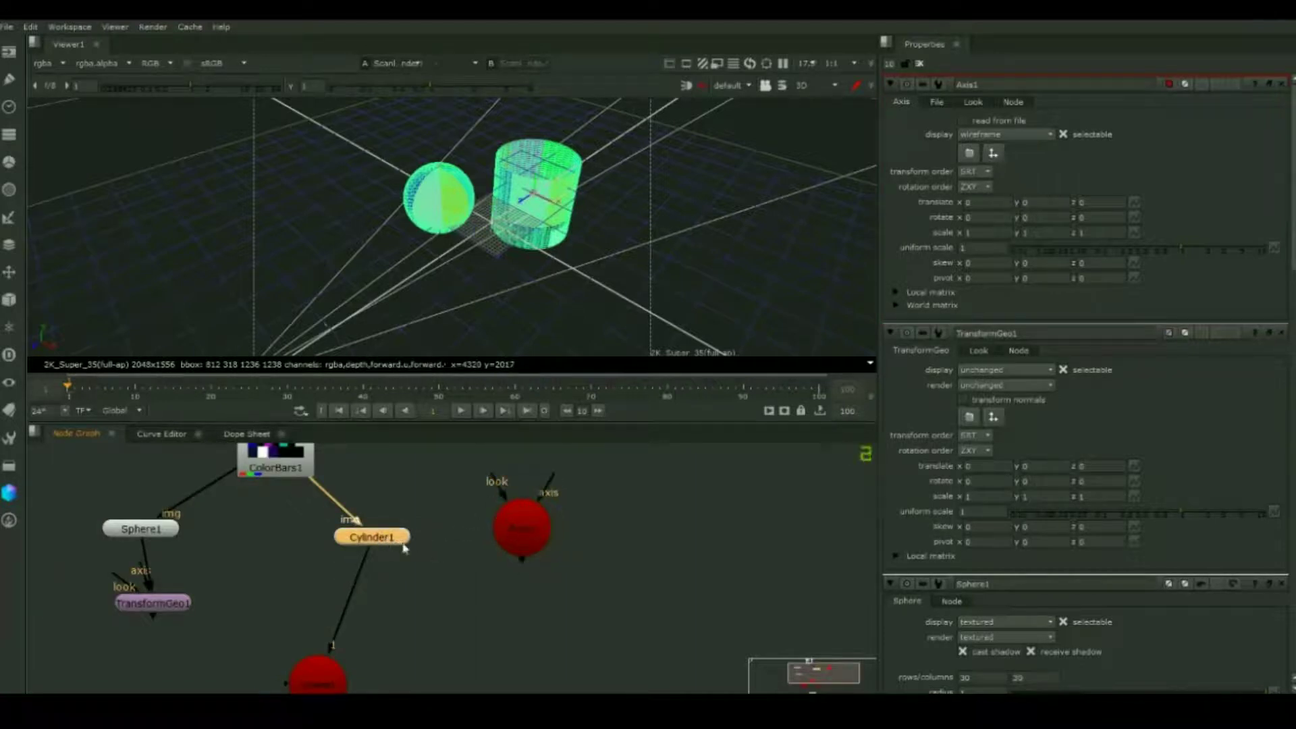
Step: Delete the Axis1 node
left_click(503, 540)
key("Delete")
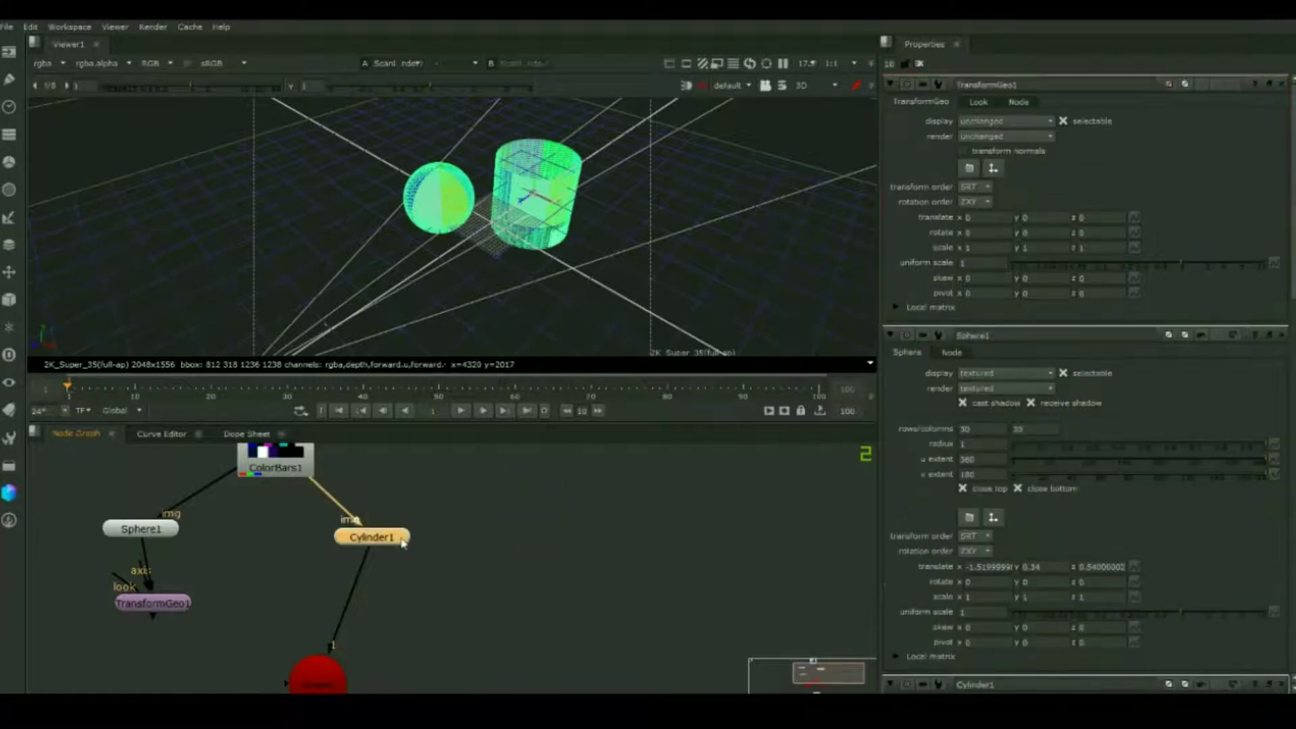
Step: Try to connect a newly added Axis node to Cylinder1 and delete that Axis node
key("Tab")
type("a")
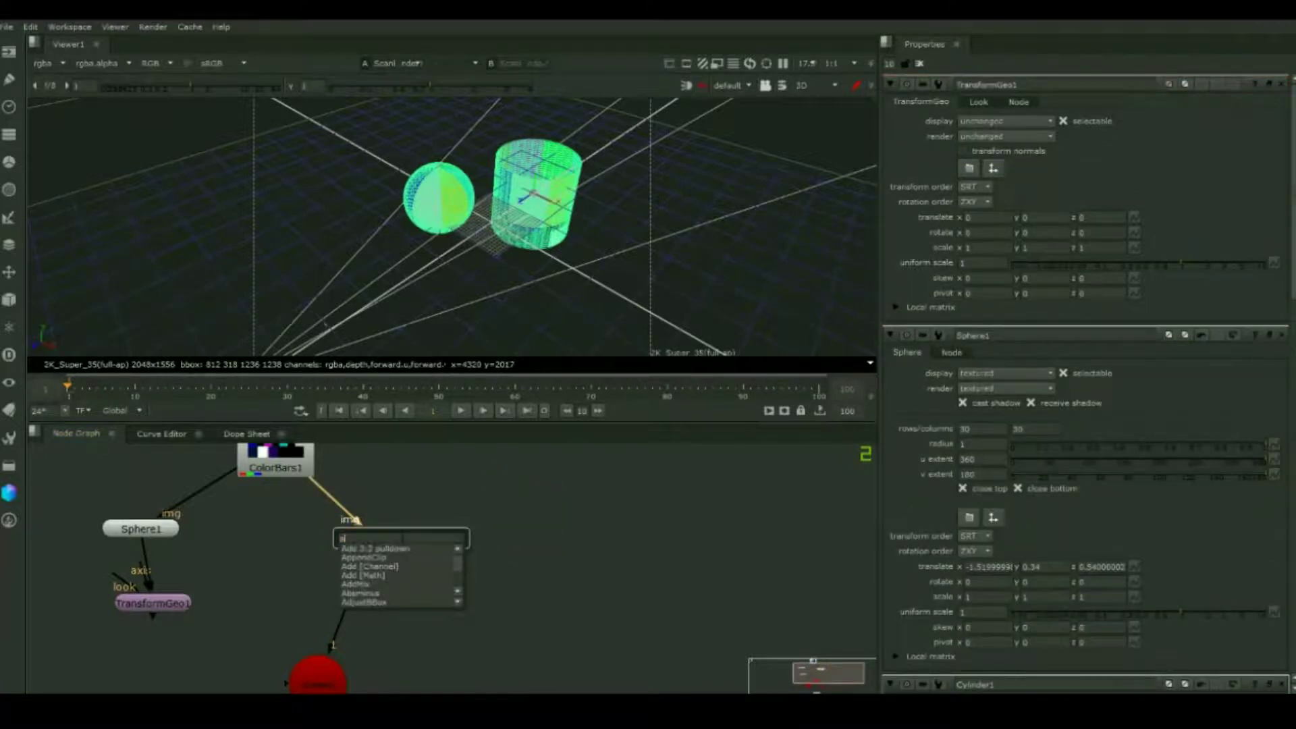
type("x")
key("Return")
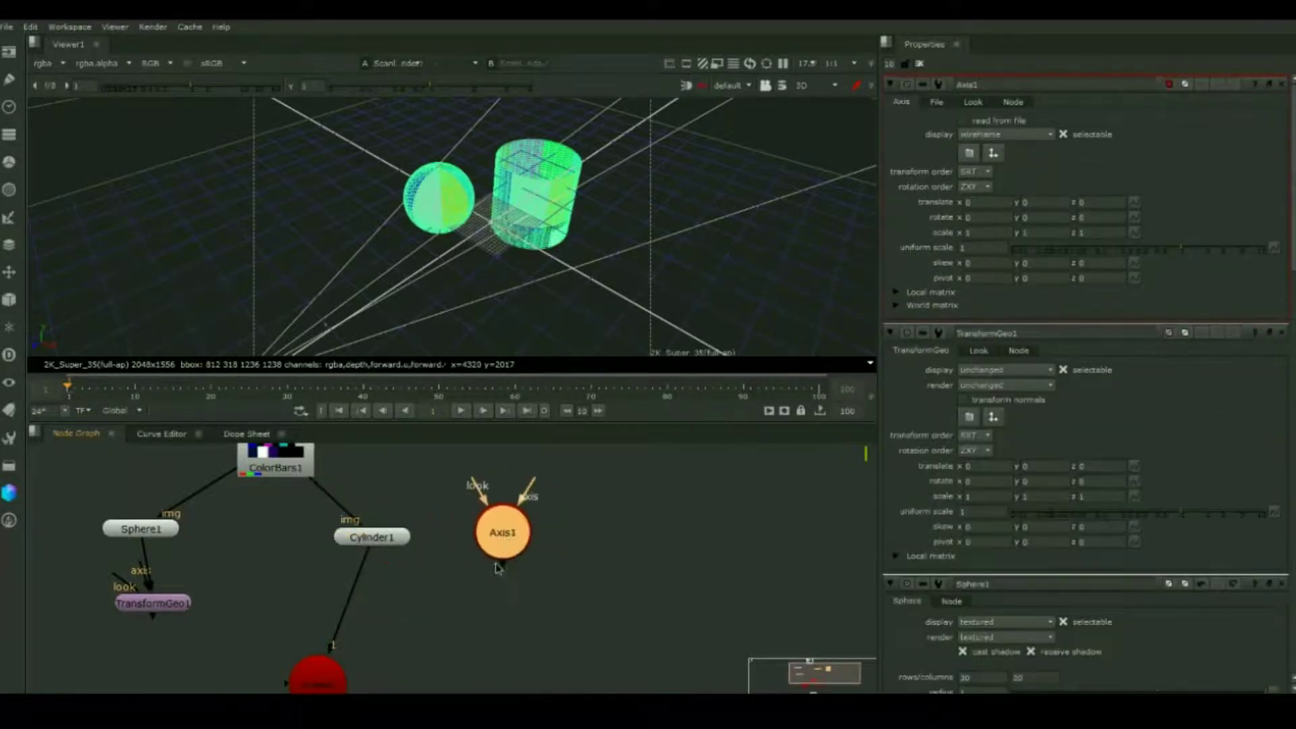
left_click_drag(501, 564, 392, 536)
left_click_drag(480, 489, 381, 538)
key("Delete")
Step: Connect TransformGeo1's output to the second input of Scene1
scroll(491, 547, "down", 3)
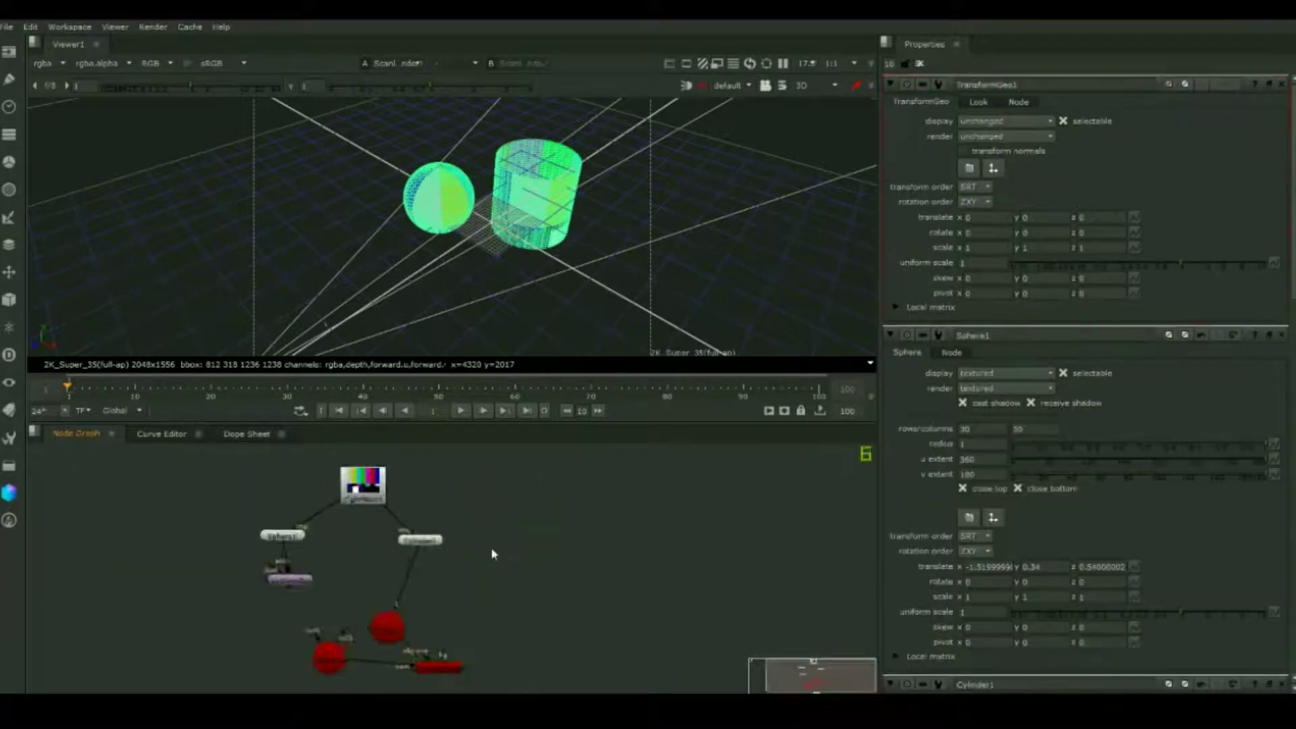
scroll(472, 582, "up", 2)
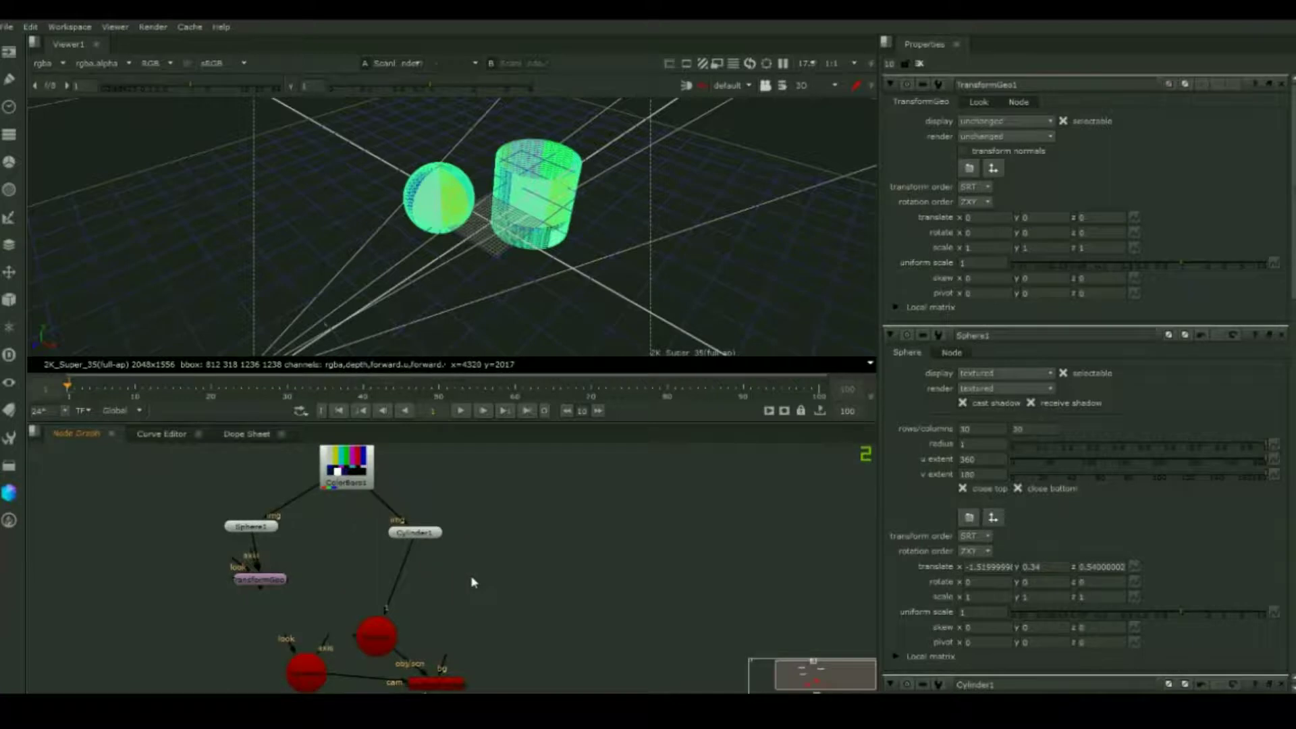
scroll(470, 585, "up", 2)
left_click_drag(246, 572, 400, 635)
Step: Insert a TransformGeo node between Cylinder1 and Scene1, spaced below the cylinder node
left_click(447, 490)
key("Tab")
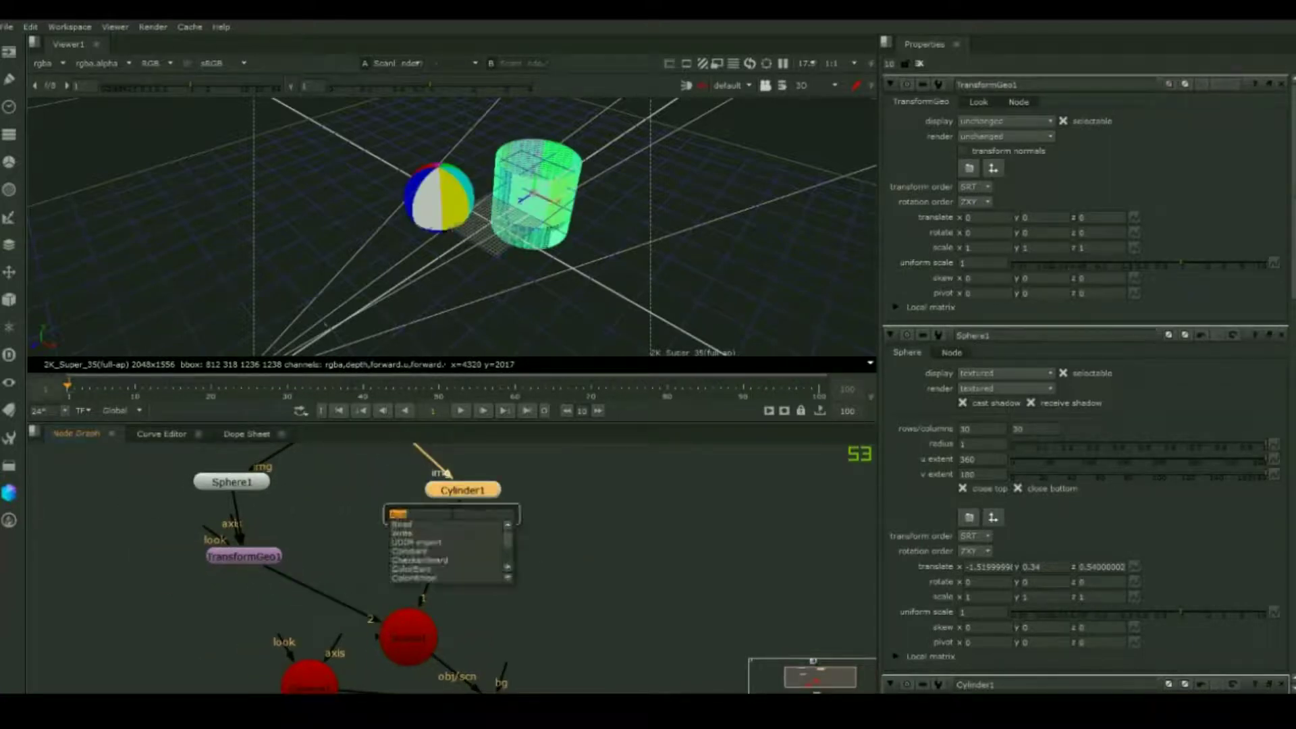
type("tra")
left_click(431, 555)
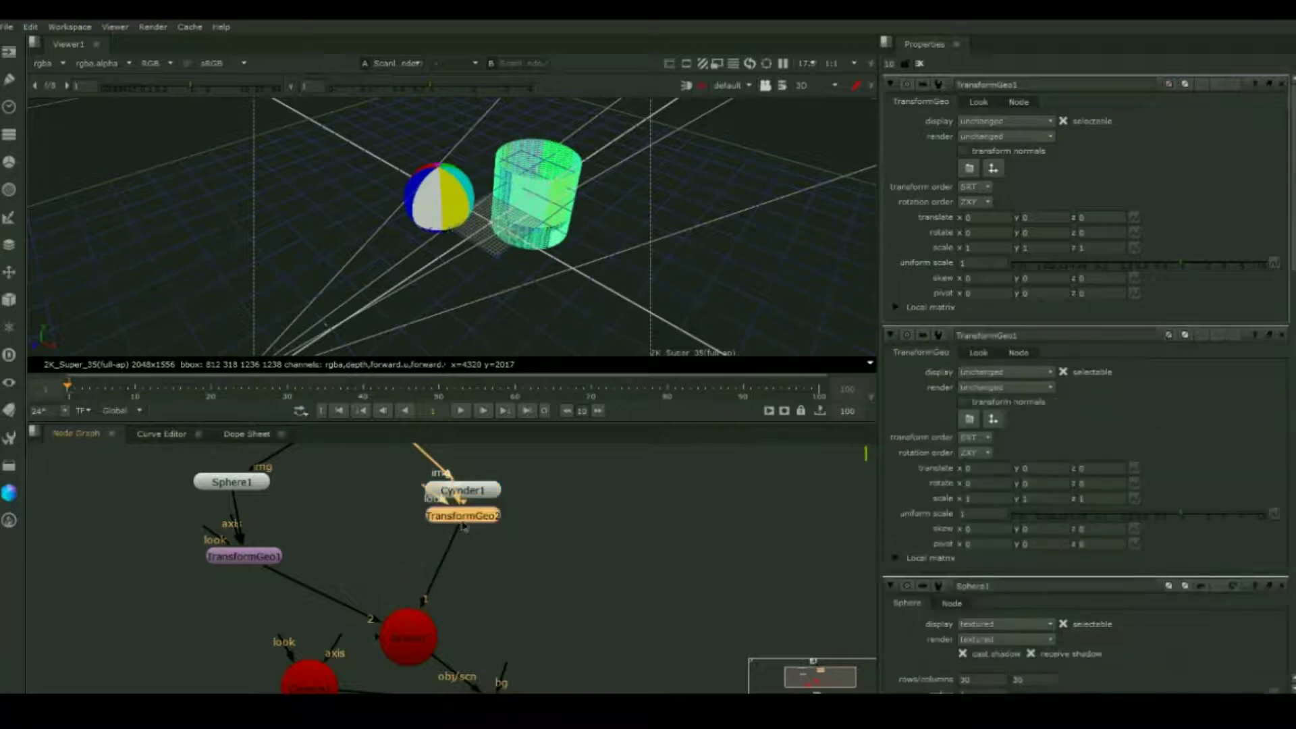
left_click_drag(463, 521, 464, 565)
Step: Line up Scene1, the ScanlineRender and Viewer1 in a vertical column, with Camera1 level with the ScanlineRender on its left
scroll(436, 550, "down", 3)
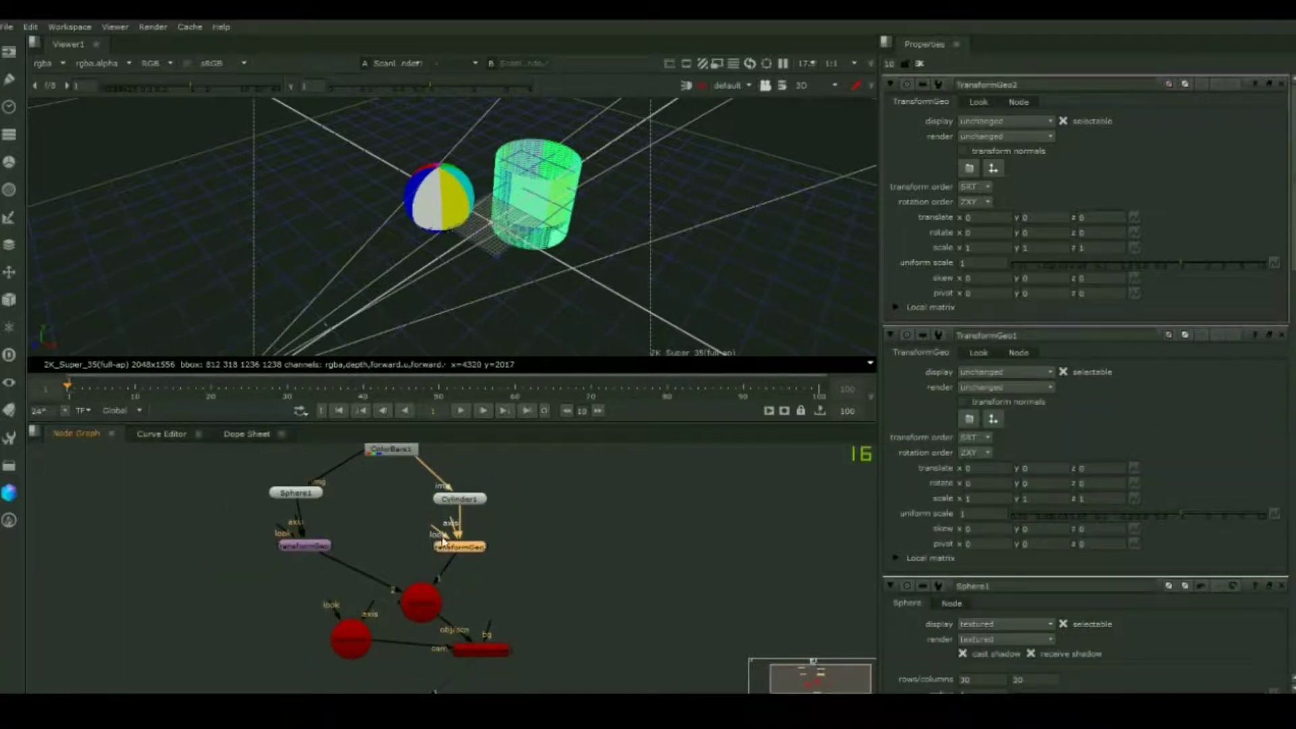
scroll(458, 566, "up", 1)
middle_click_drag(458, 565, 499, 539)
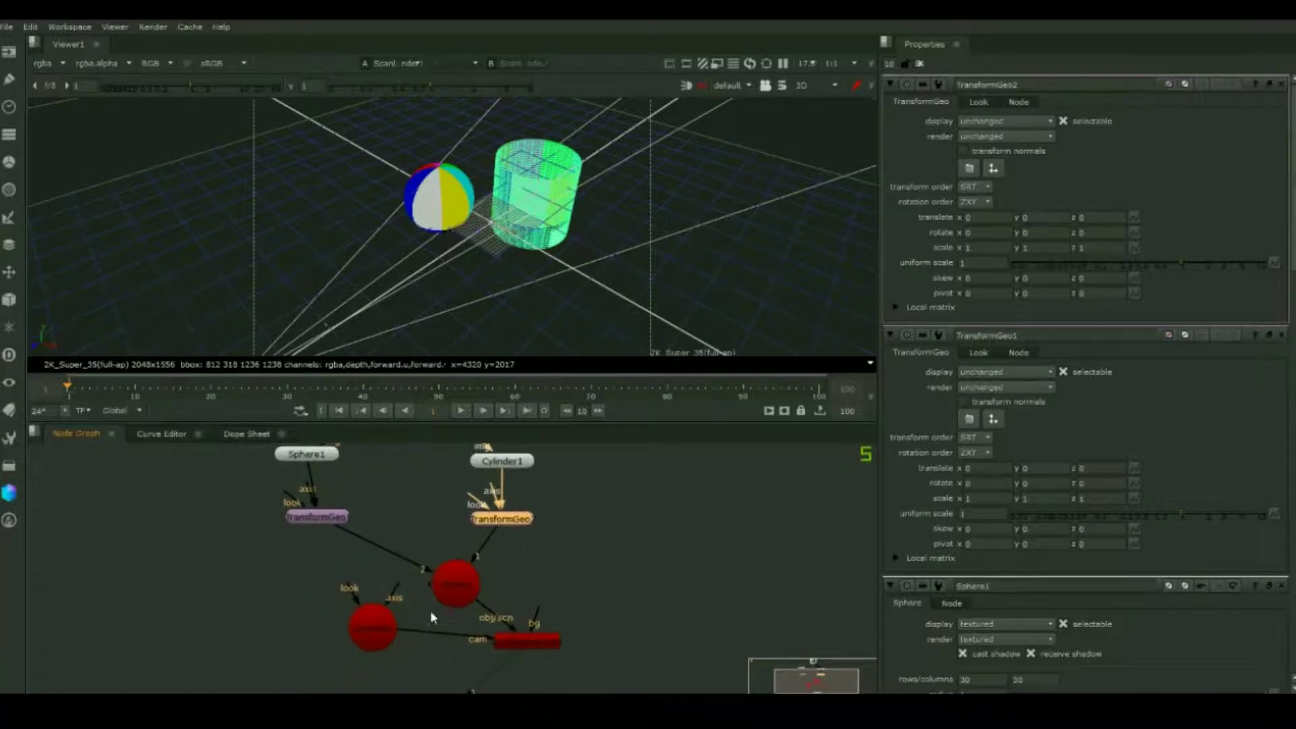
scroll(431, 611, "down", 2)
middle_click_drag(431, 611, 454, 567)
left_click_drag(413, 589, 322, 593)
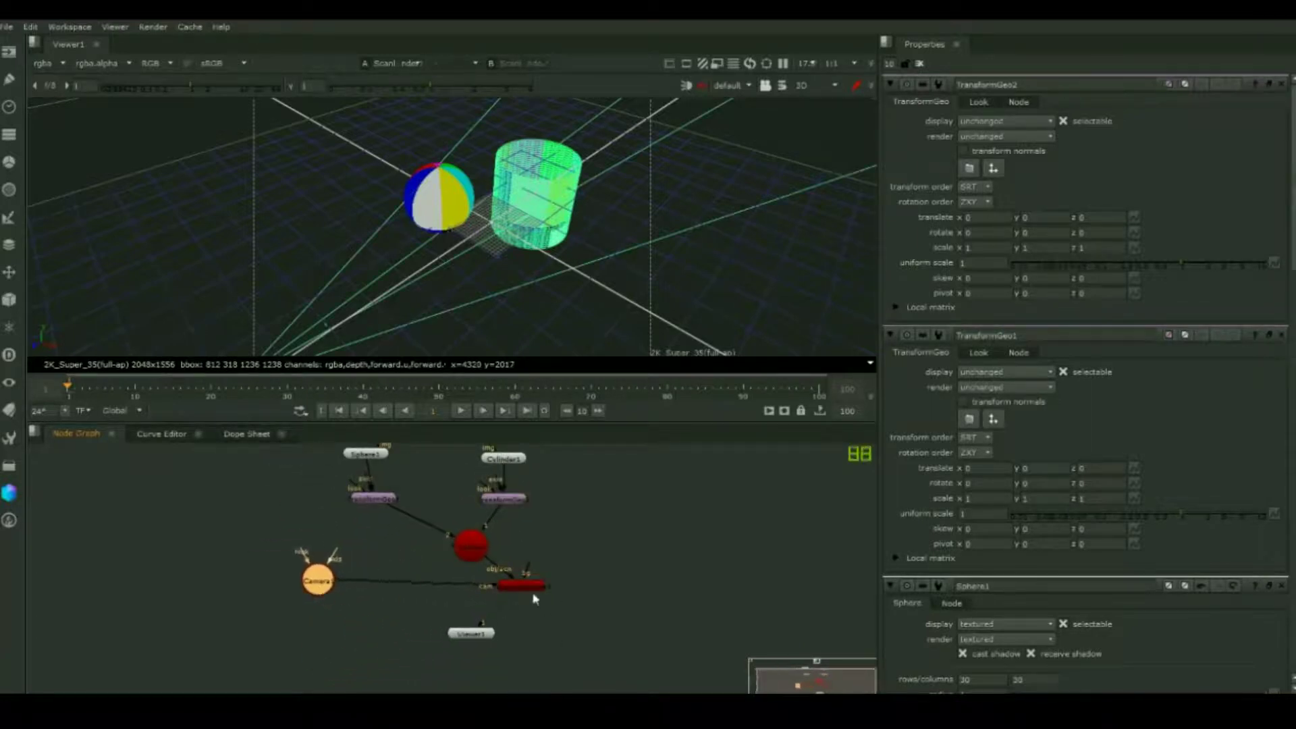
left_click_drag(525, 595, 476, 595)
middle_click_drag(480, 597, 488, 547)
left_click_drag(480, 587, 480, 645)
left_click_drag(483, 541, 484, 567)
left_click_drag(324, 530, 320, 563)
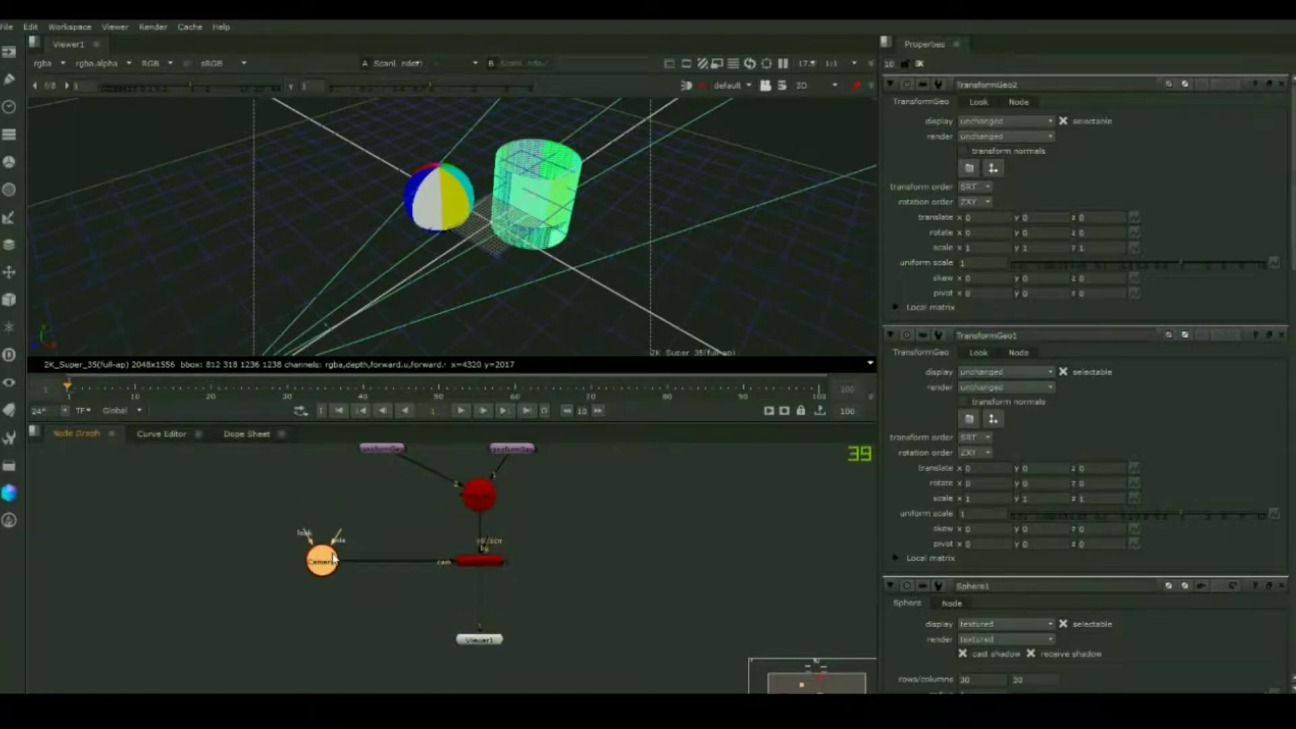
Step: Insert a Merge node between the ScanlineRender and Viewer1
left_click(517, 573)
left_click(486, 564)
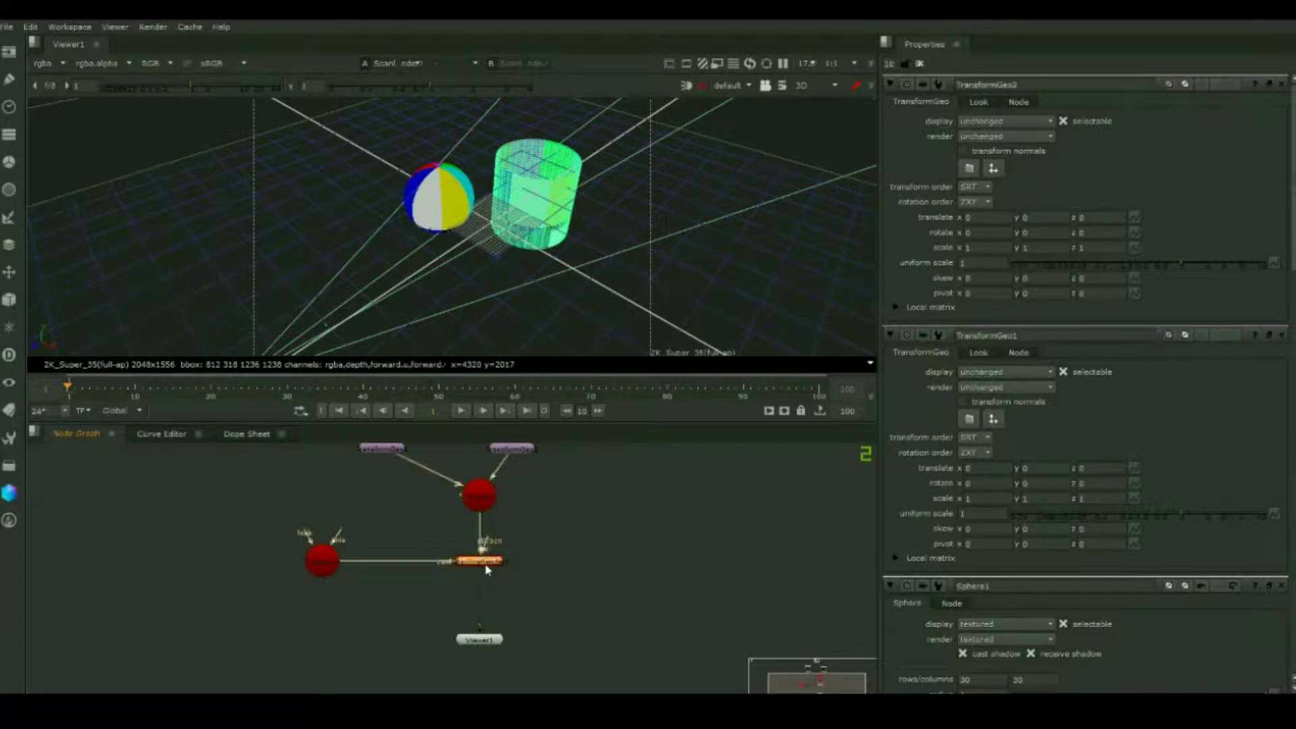
key("Tab")
type("mer")
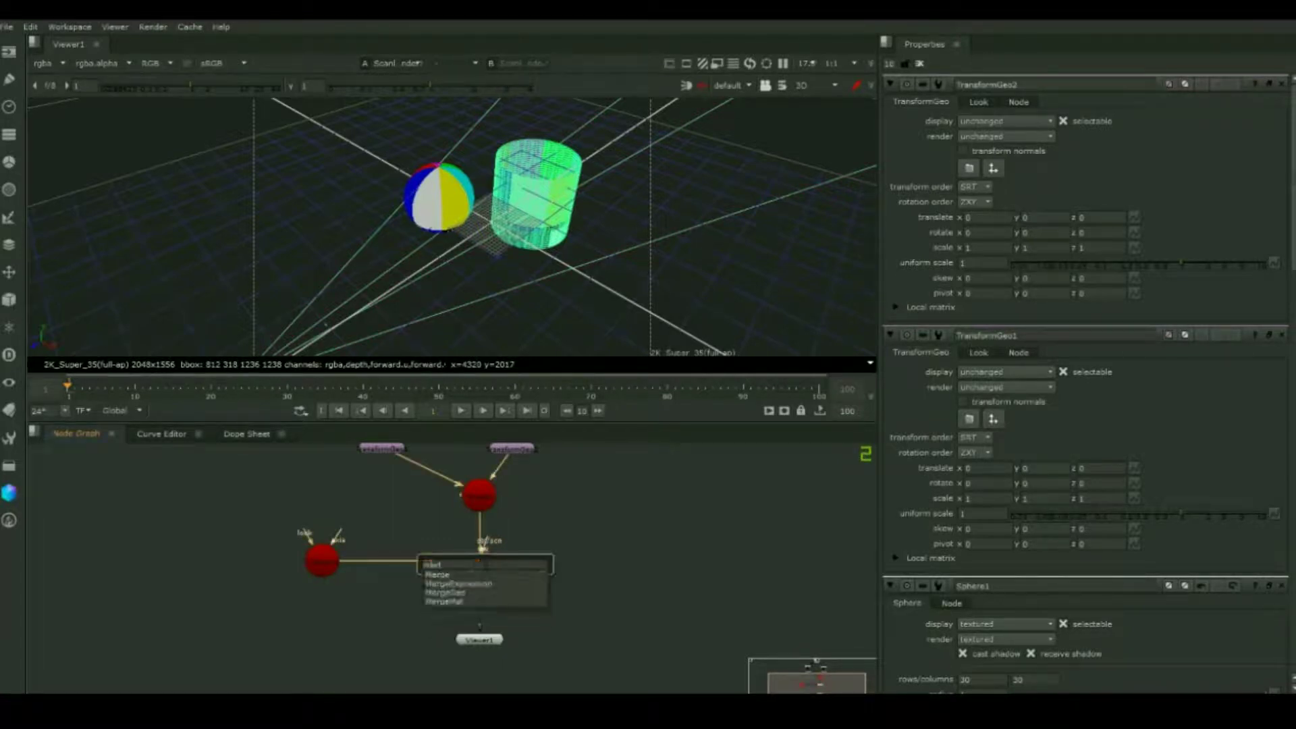
key("Return")
left_click_drag(538, 560, 474, 604)
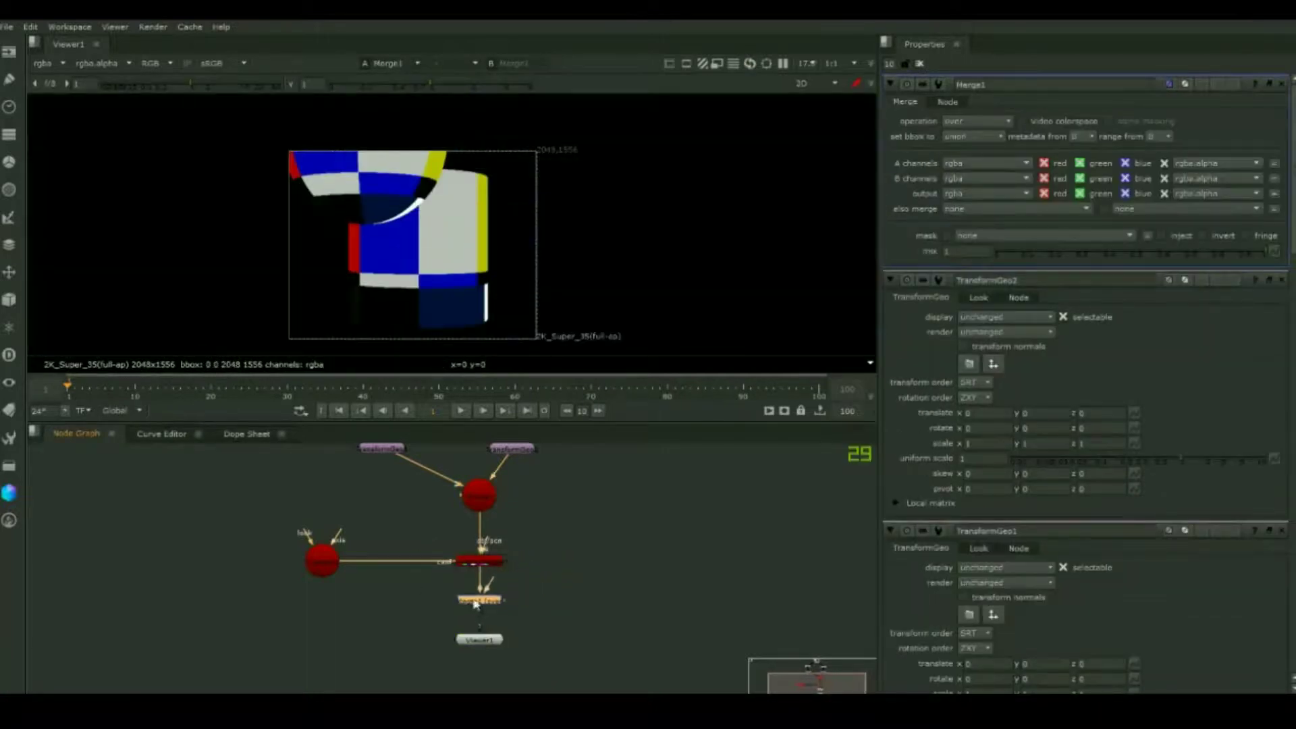
left_click(537, 591)
left_click(485, 601)
left_click(530, 590)
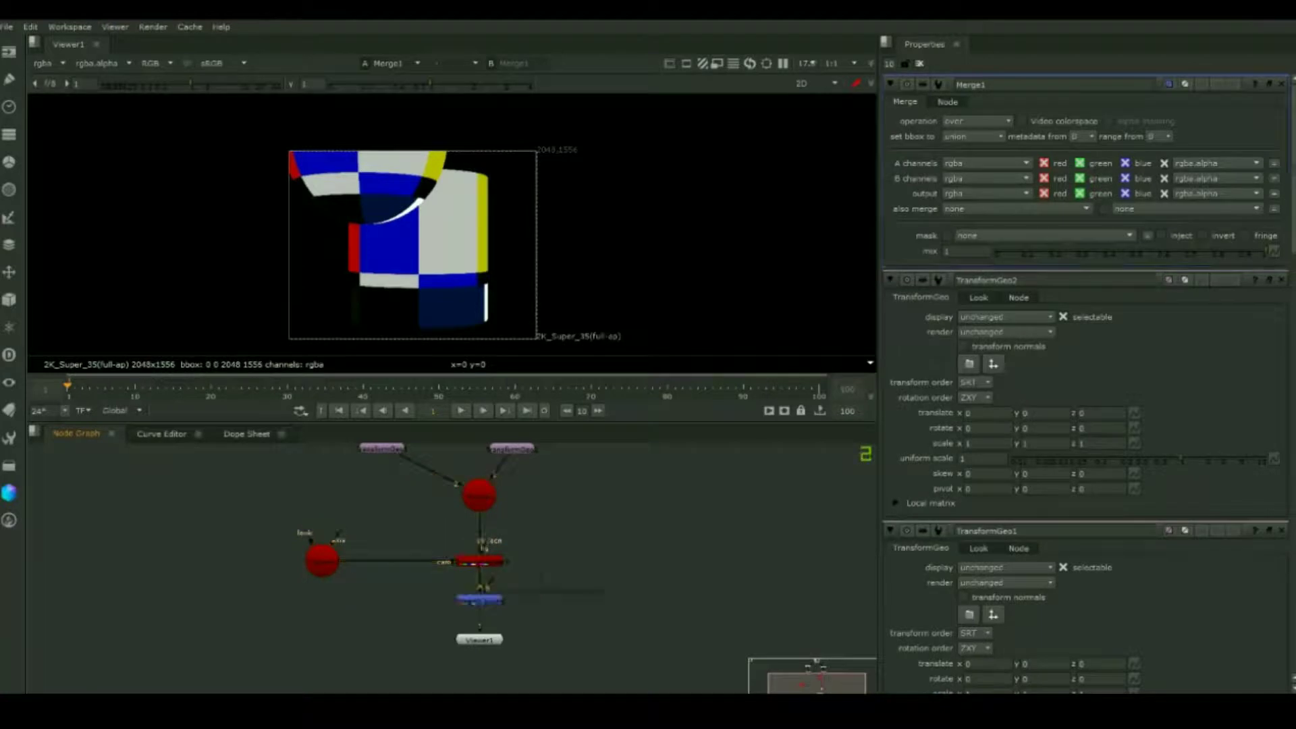
Step: Add an unconnected Constant node and place it below Camera1
key("Tab")
type("const")
key("Return")
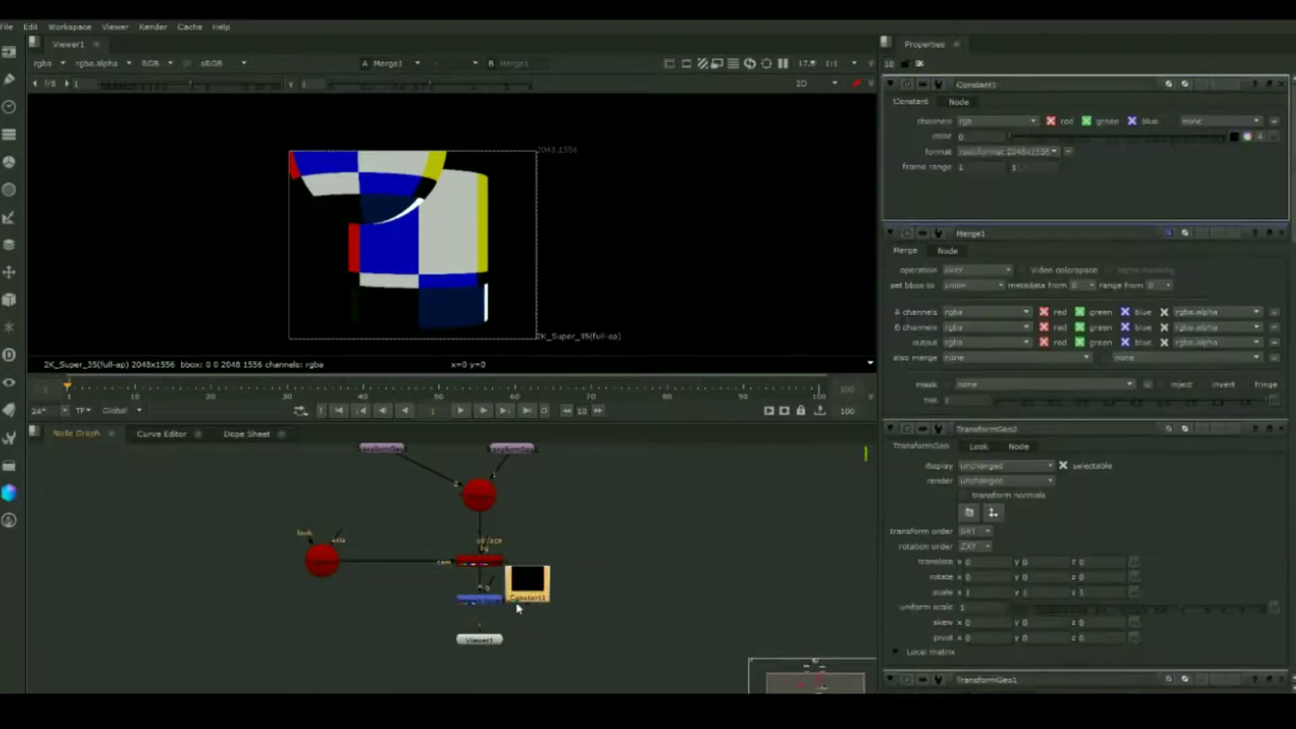
left_click_drag(524, 591, 267, 617)
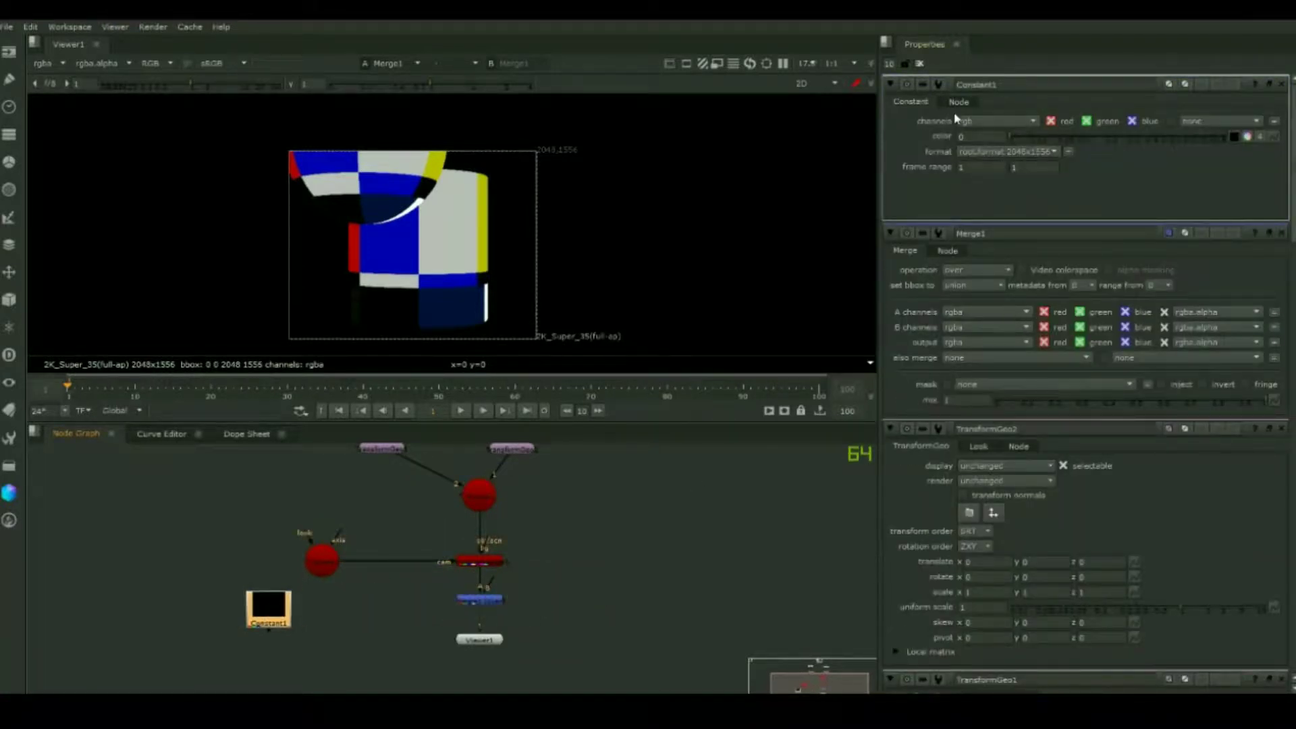
Step: Keep only Constant1's properties open, set its color to about 0.315 and disable its green channel
left_click(908, 84)
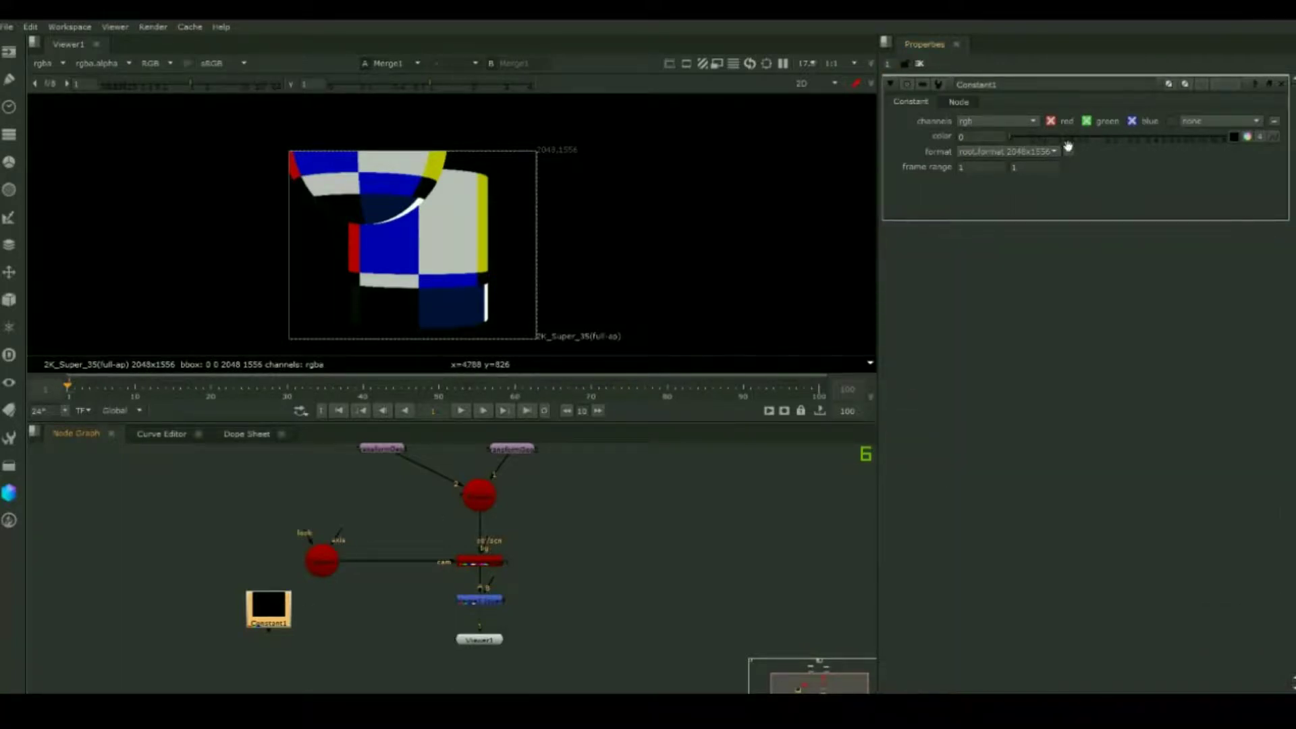
left_click_drag(1068, 146, 1127, 143)
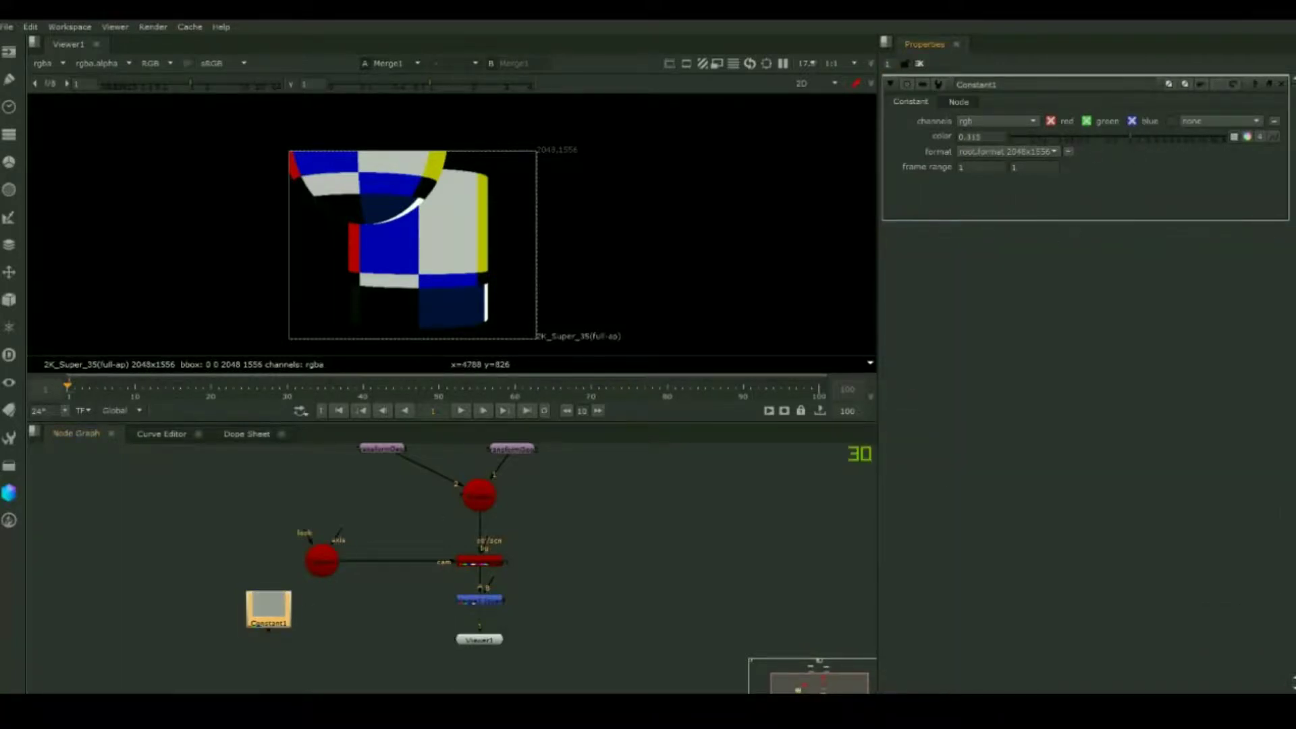
left_click(1088, 122)
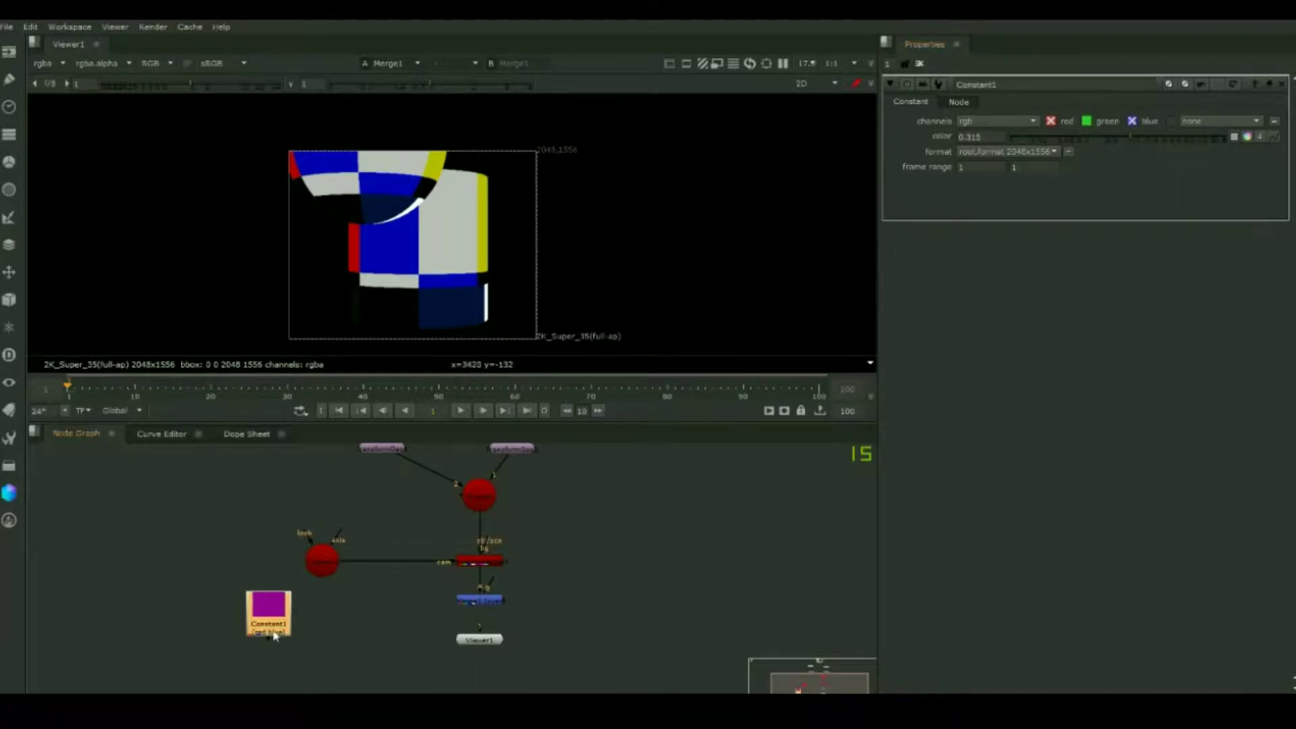
Step: Connect Constant1 to Merge1 as the background behind the ScanlineRender output
left_click_drag(275, 636, 247, 607)
left_click_drag(485, 585, 241, 584)
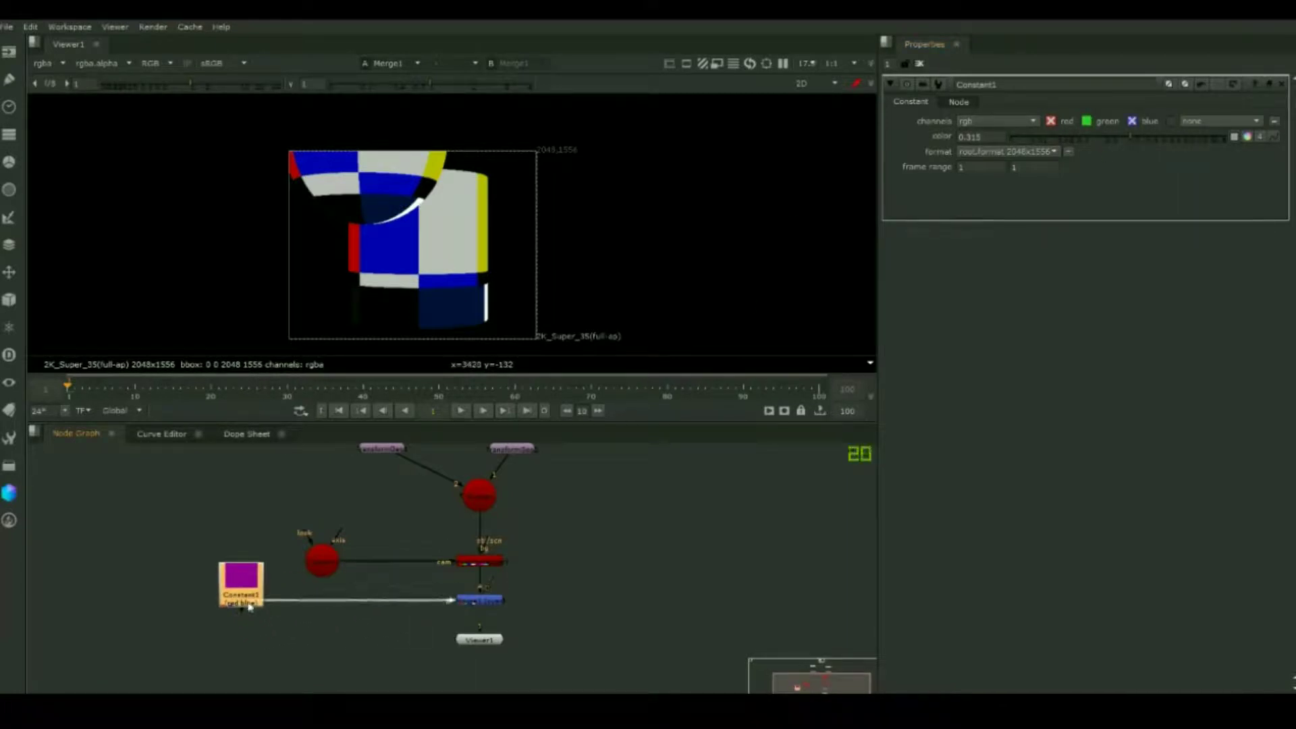
scroll(427, 249, "down", 1)
scroll(427, 248, "up", 1)
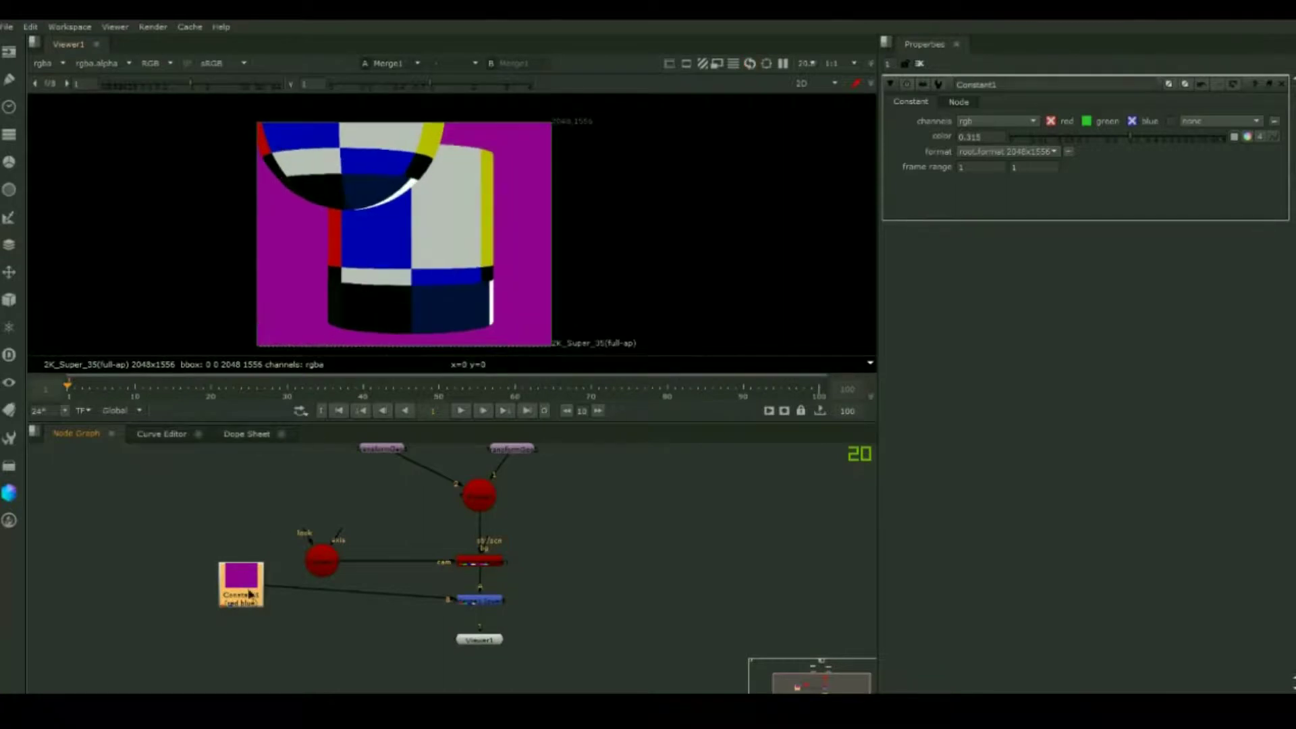
Step: Darken Constant1's color to 0.125 and move the node close to Merge1, level with it
mouse_move(1094, 139)
left_mouse_down()
mouse_move(1186, 134)
mouse_move(1057, 141)
mouse_move(1086, 139)
left_mouse_up()
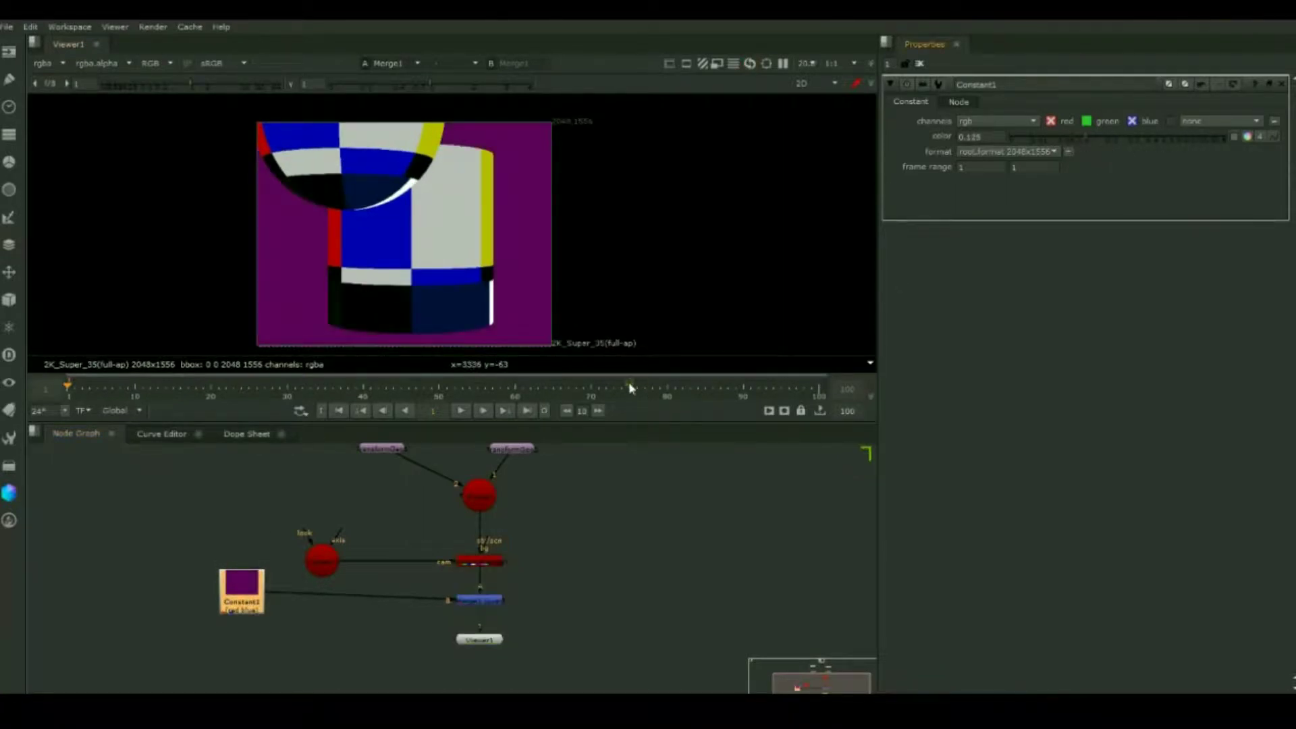
scroll(366, 653, "up", 3)
left_click_drag(176, 551, 417, 569)
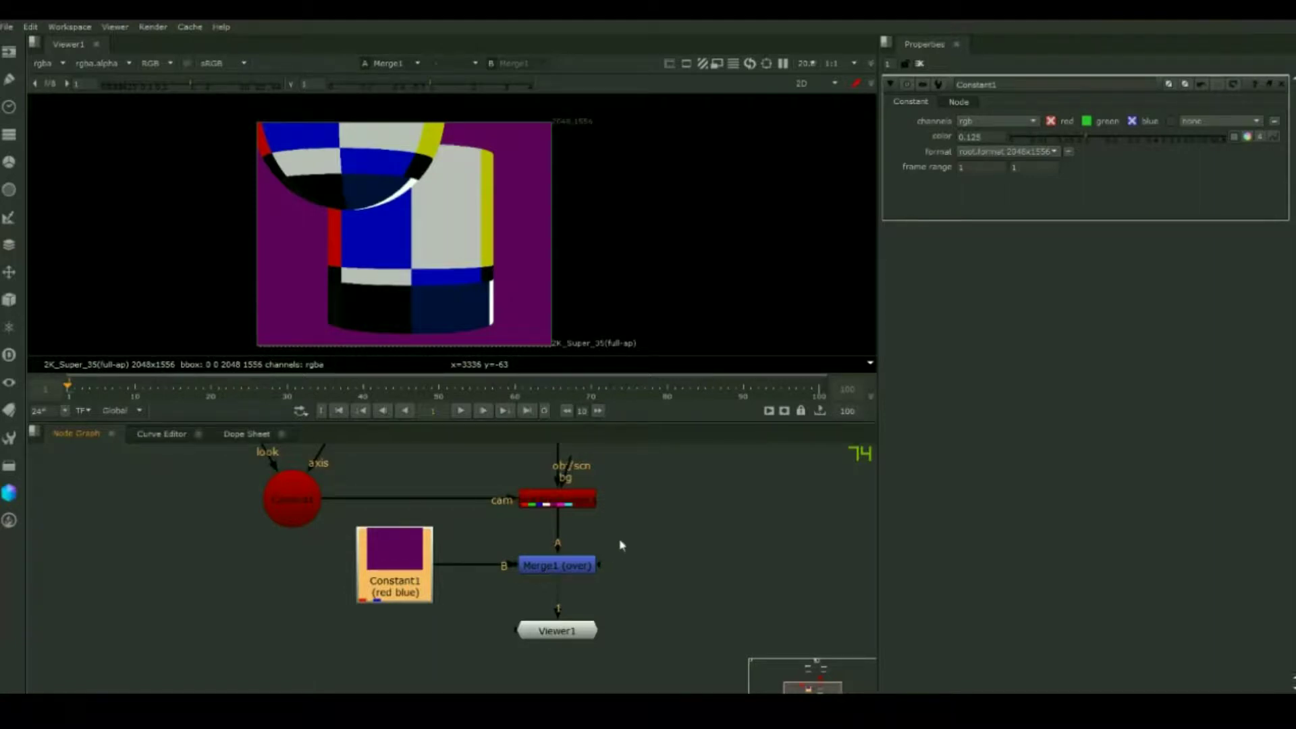
Step: Arrange the Sphere1 and Cylinder1 branches symmetrically above Scene1, with ColorBars1 centred above them
scroll(620, 544, "down", 1)
middle_click_drag(619, 544, 521, 633)
scroll(603, 561, "down", 2)
scroll(579, 586, "up", 2)
scroll(521, 633, "down", 3)
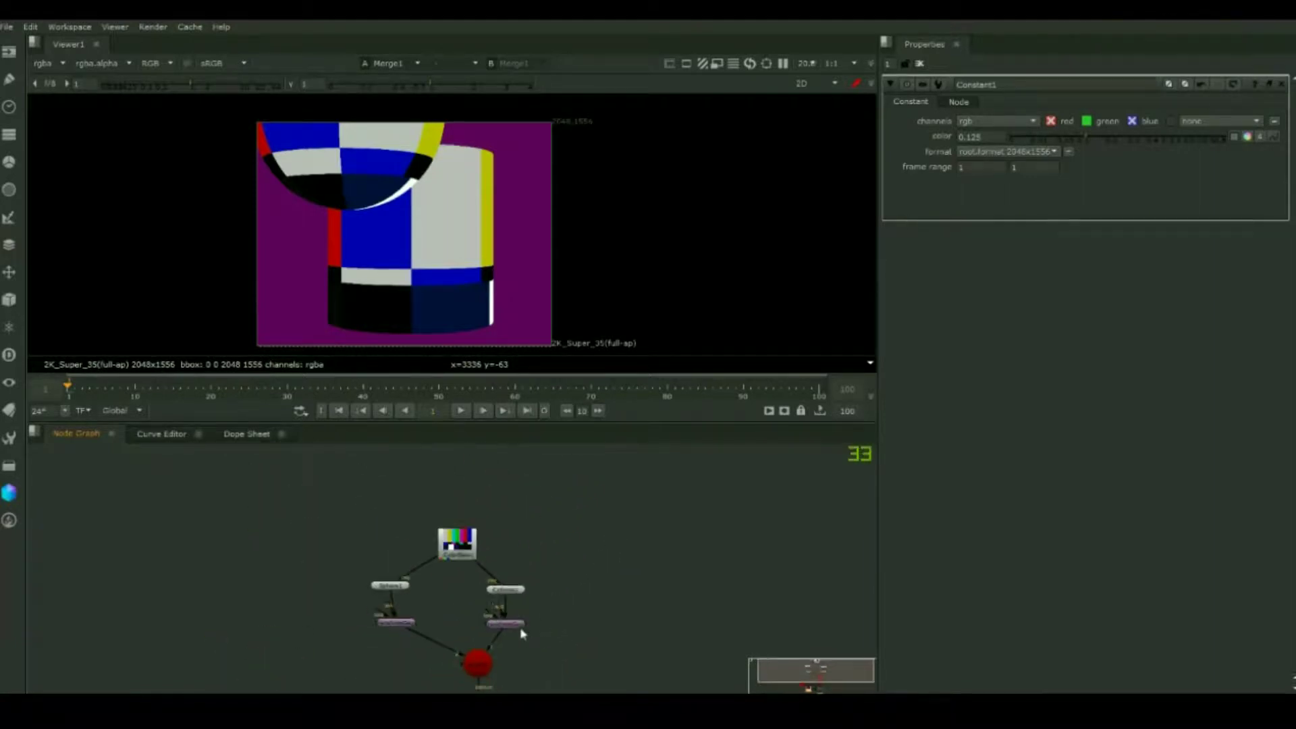
scroll(522, 633, "up", 3)
left_click_drag(260, 498, 546, 611)
left_click_drag(507, 533, 552, 536)
left_click_drag(431, 482, 460, 480)
scroll(477, 483, "down", 1)
scroll(502, 277, "down", 1)
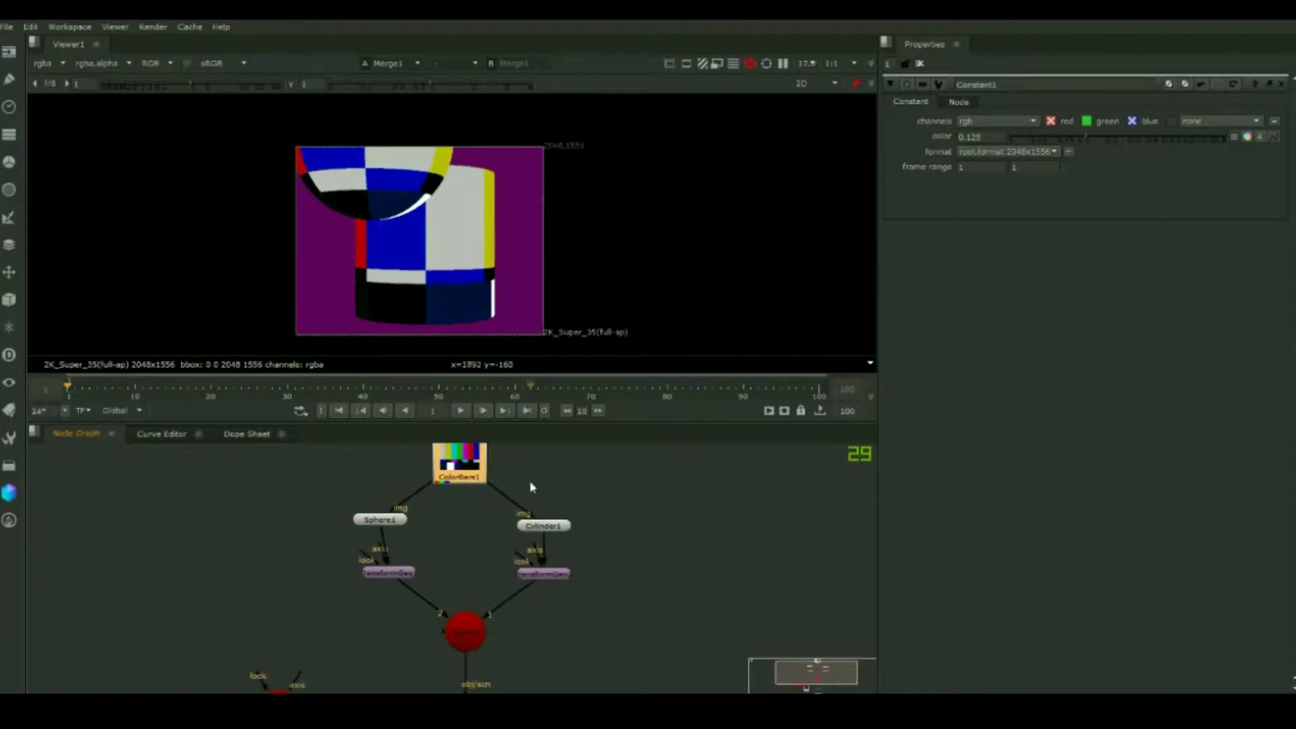
Step: Move Camera1 and the ScanlineRender up closer to Scene1, keeping the two nodes level with each other
middle_click_drag(517, 601, 448, 592)
left_click(467, 576)
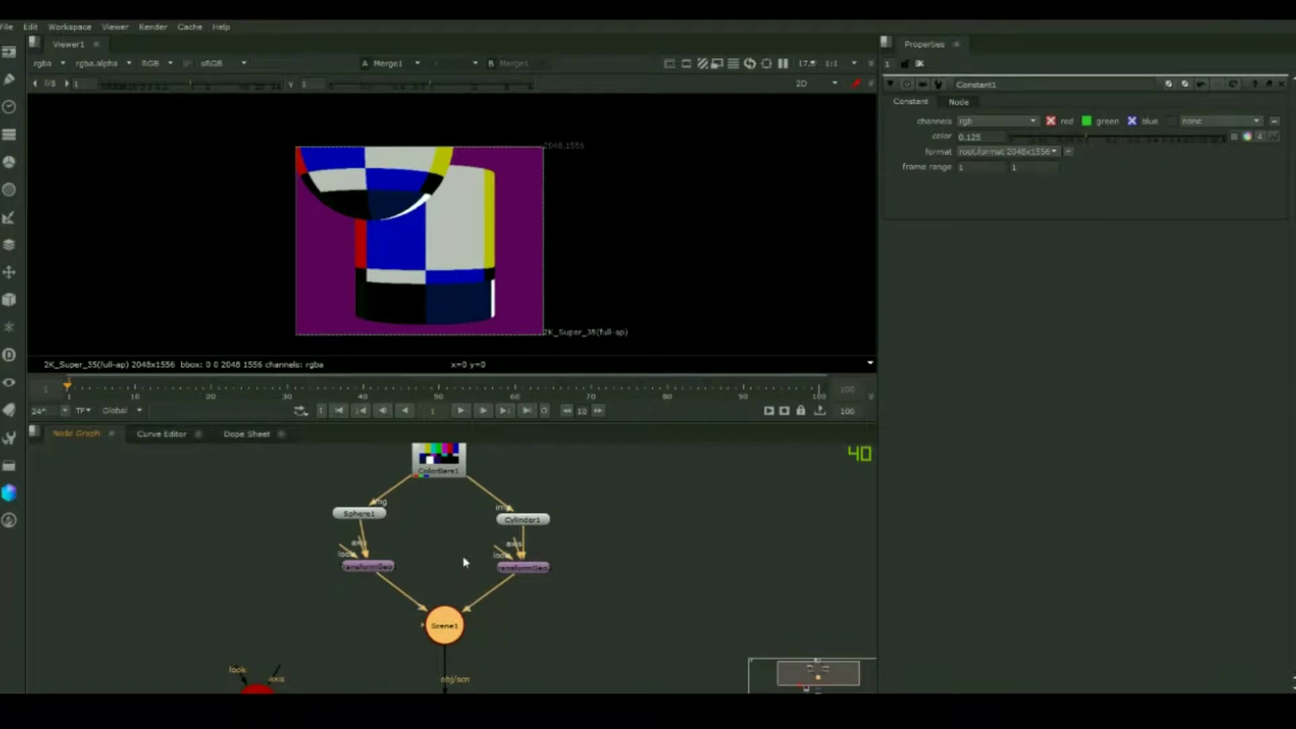
middle_click_drag(473, 572, 485, 507)
scroll(454, 599, "up", 2)
middle_click_drag(454, 599, 487, 530)
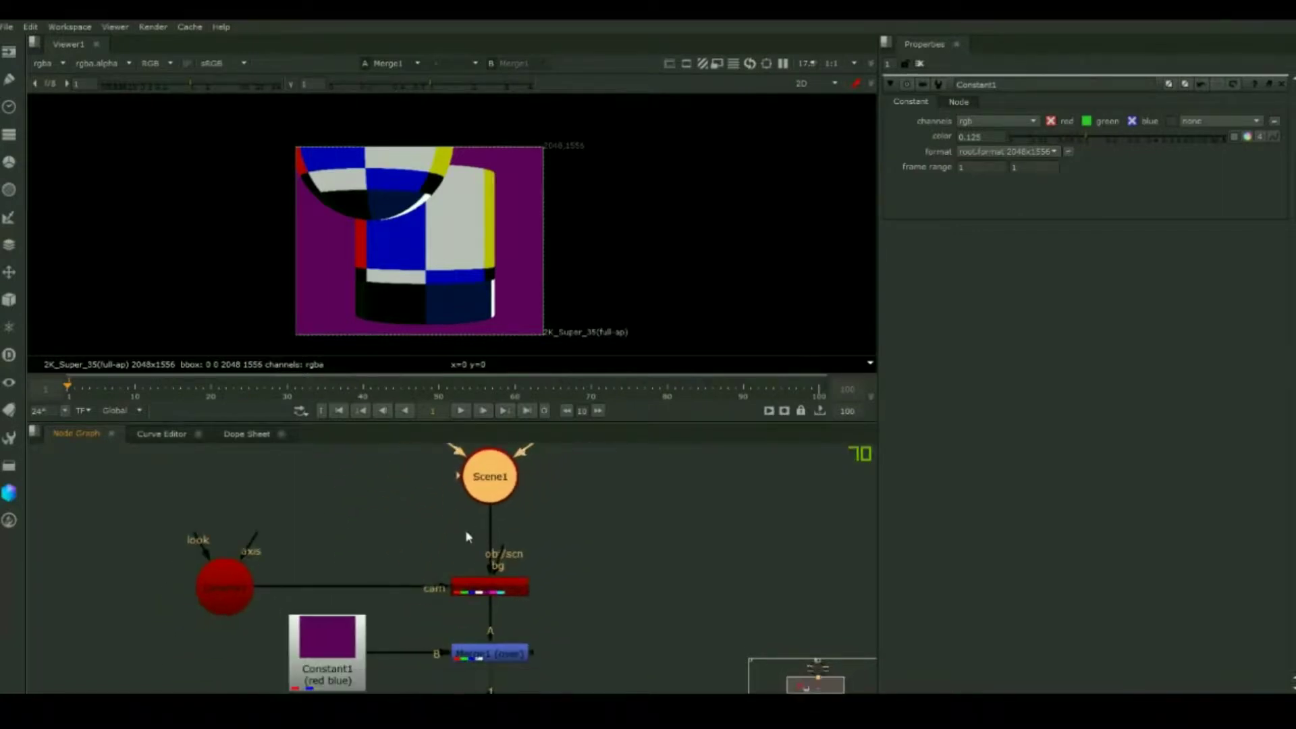
left_click_drag(231, 594, 331, 535)
left_click_drag(478, 588, 478, 538)
left_click(343, 548)
left_click(482, 543)
left_click(341, 551)
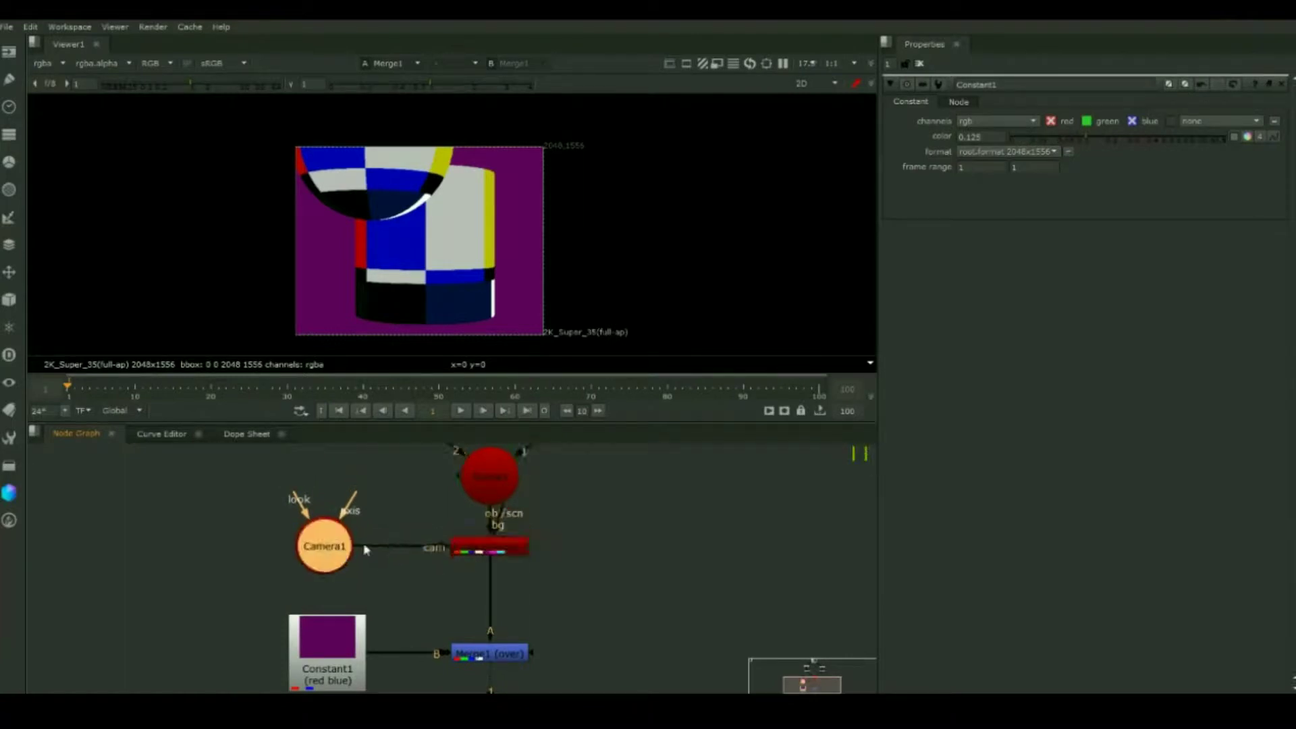
Step: Examine the whole node tree, from the Sphere1 and TransformGeo1 branch down to the render nodes
middle_click_drag(489, 503, 483, 606)
scroll(482, 600, "down", 4)
left_click_drag(481, 499, 483, 500)
scroll(491, 580, "up", 4)
left_click(399, 476)
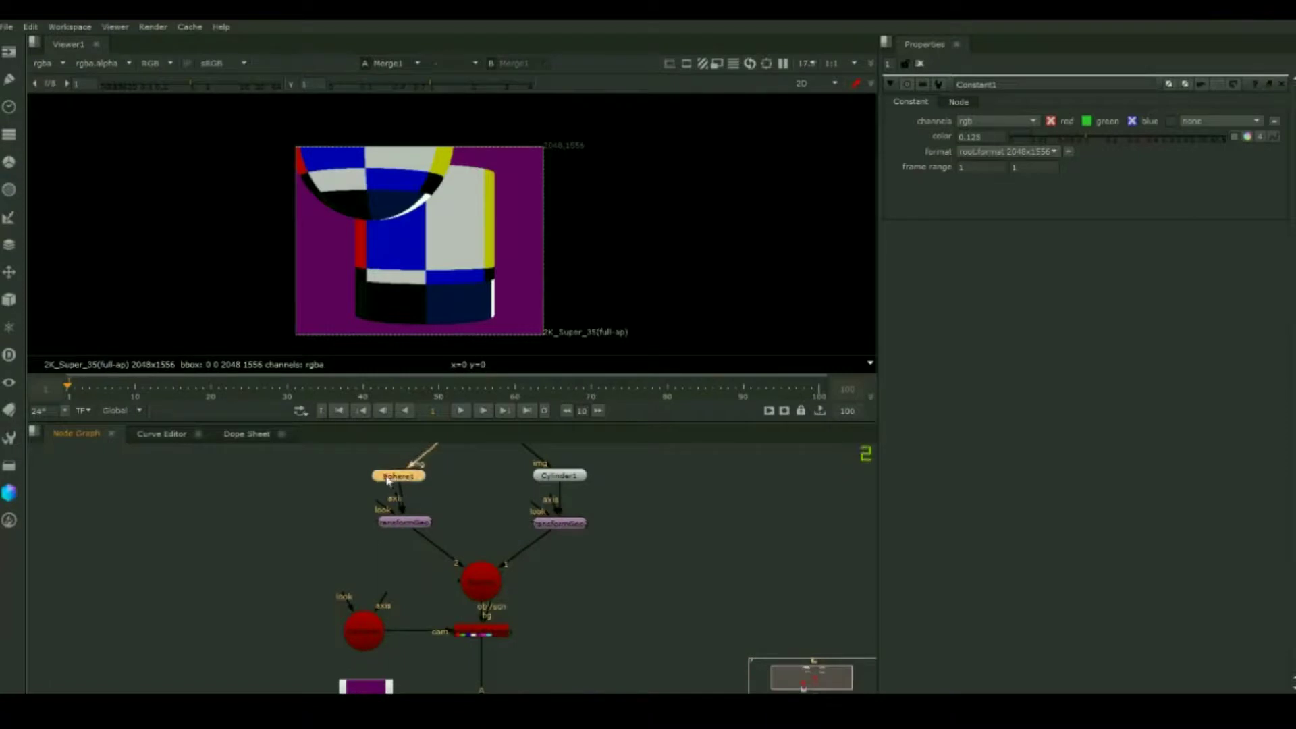
left_click(406, 528)
scroll(546, 559, "down", 2)
middle_click_drag(545, 593, 553, 466)
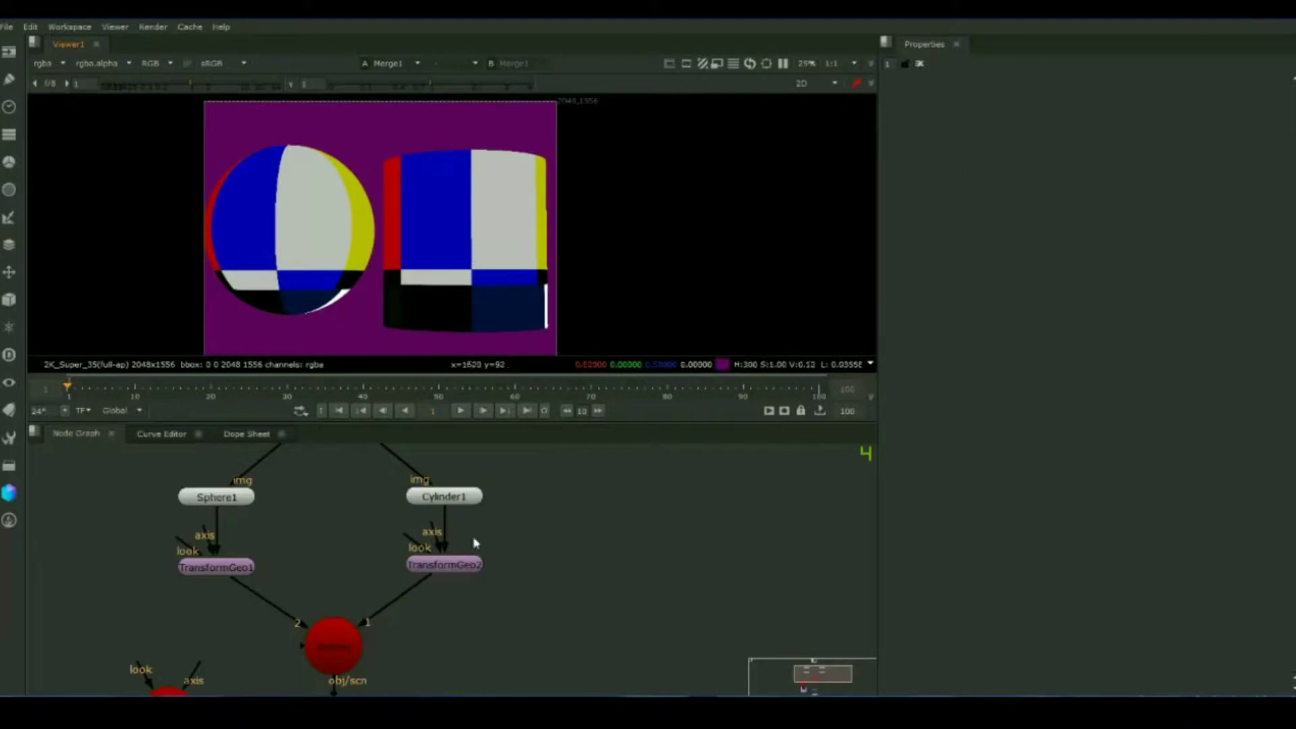
Step: Shift Cylinder1 slightly sideways and down in the render, to a translate of about X -0.1 and Y -1.04
double_click(444, 496)
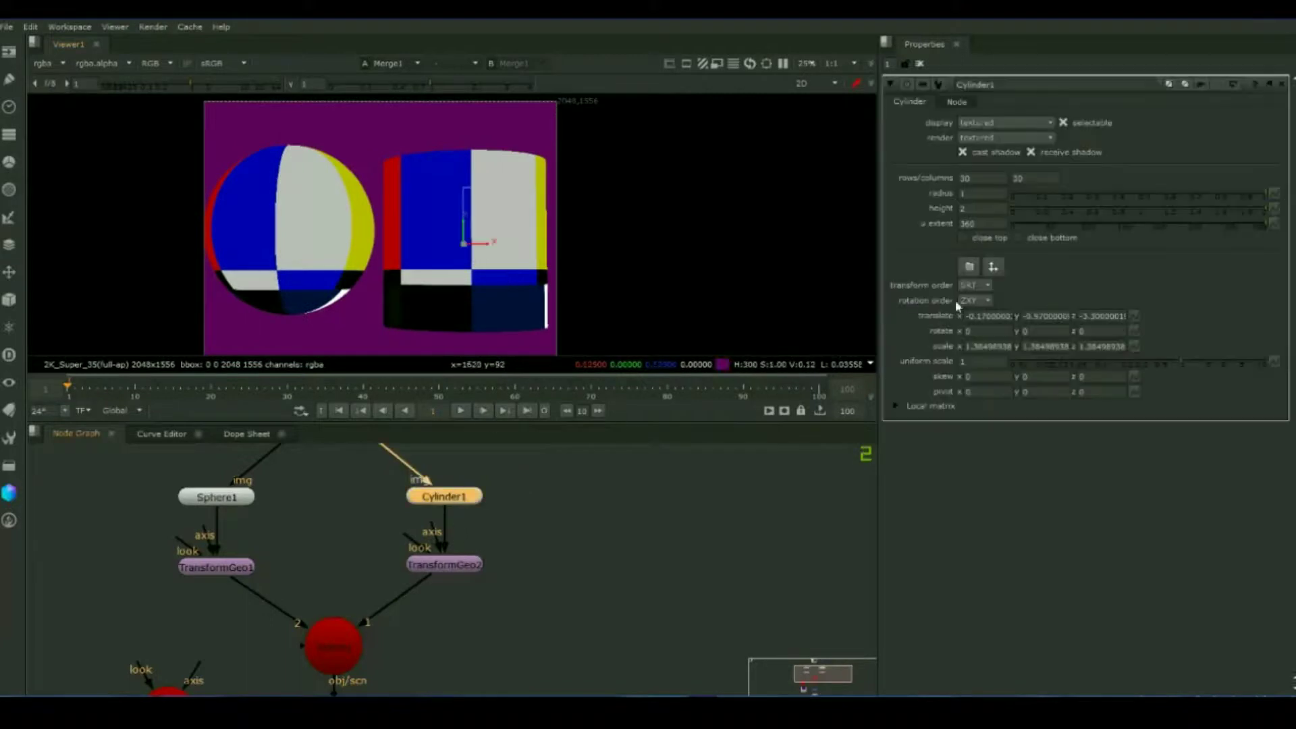
left_click(987, 316)
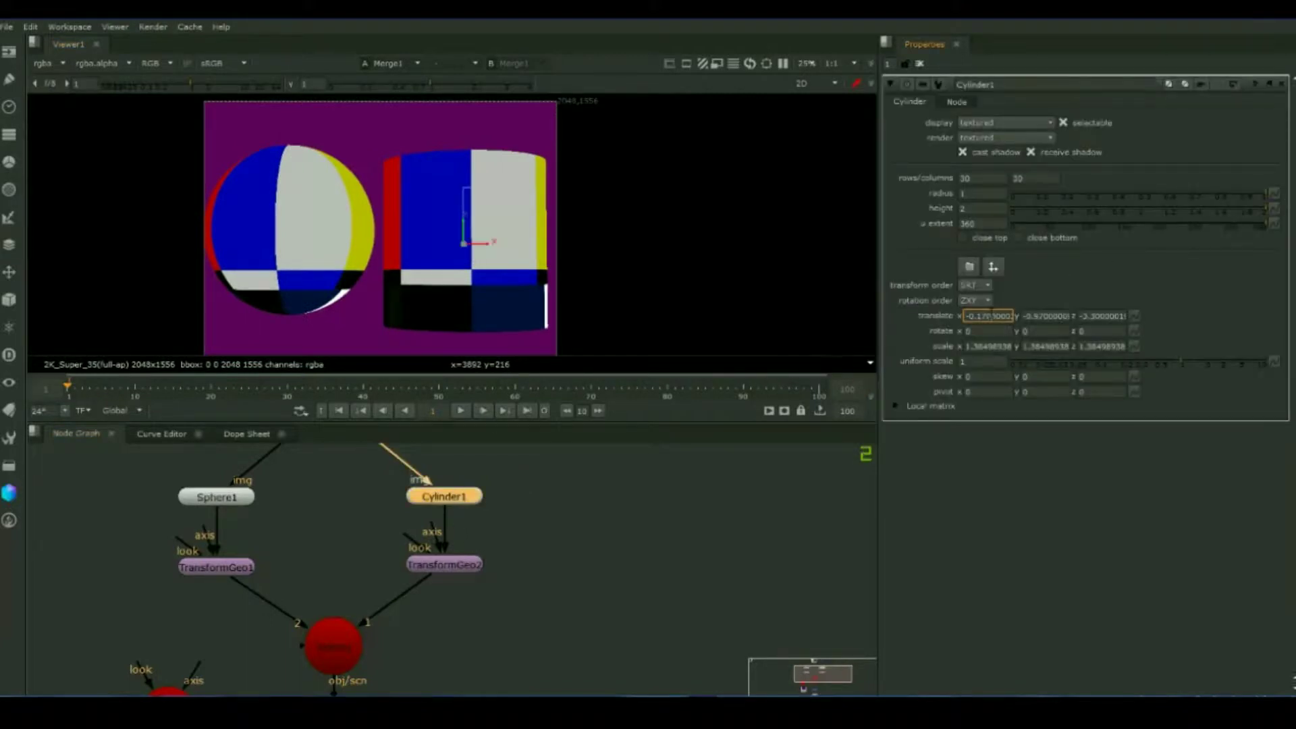
double_click(989, 316)
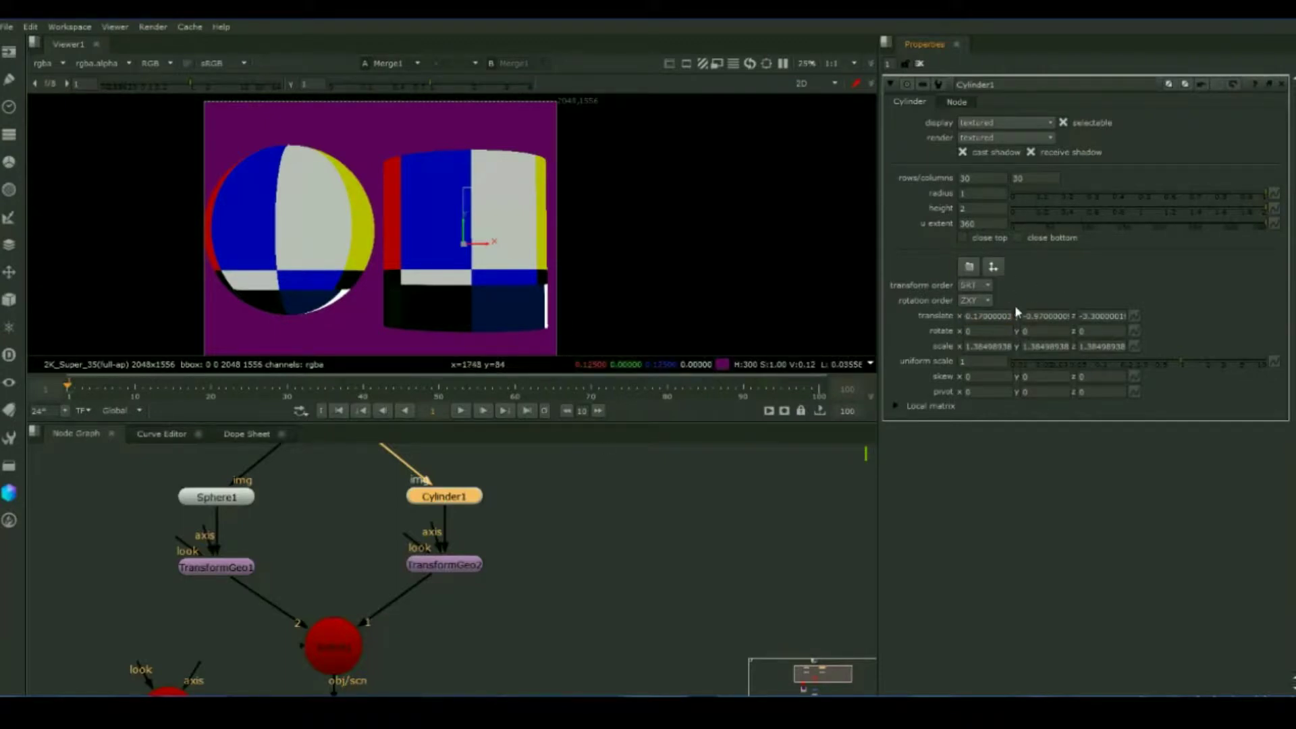
mouse_move(1008, 316)
left_mouse_down()
mouse_move(965, 316)
mouse_move(985, 316)
left_mouse_up()
left_click(978, 317)
left_click(982, 316)
key("Up")
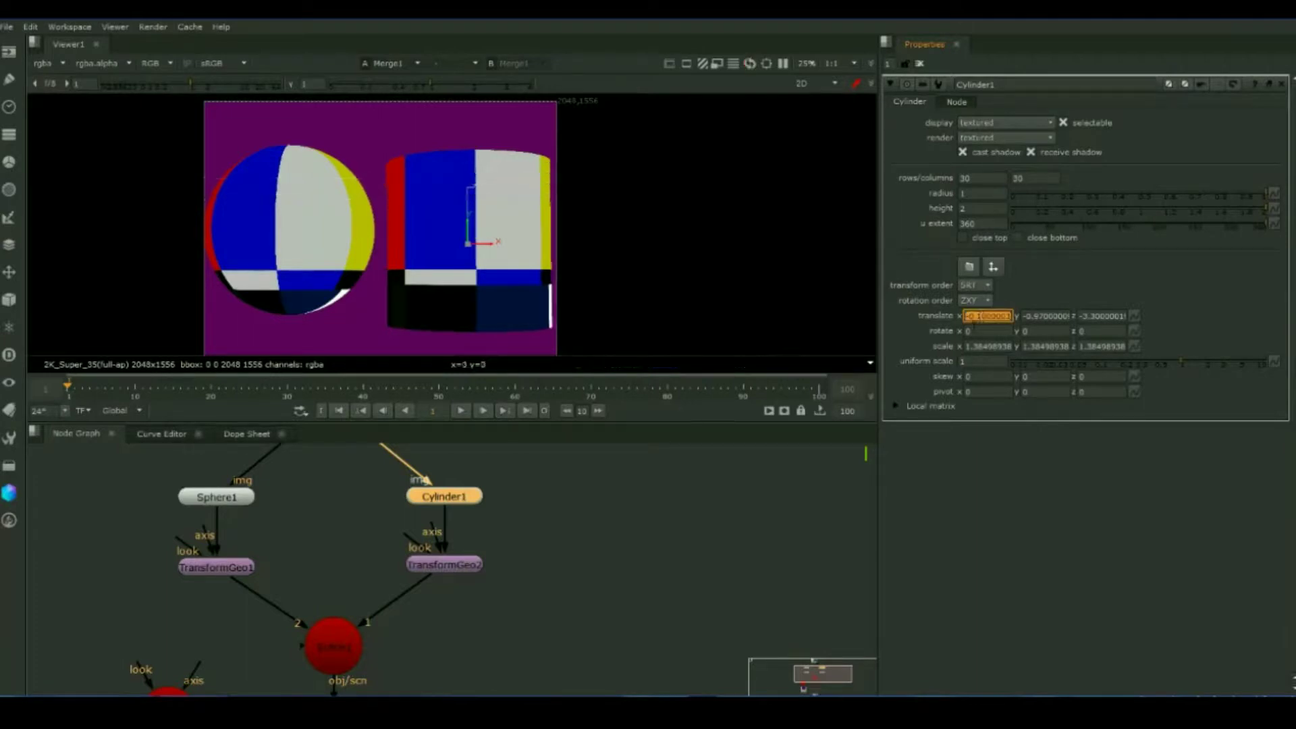
left_click(975, 318)
mouse_move(468, 244)
left_mouse_down()
mouse_move(460, 259)
mouse_move(473, 249)
left_mouse_up()
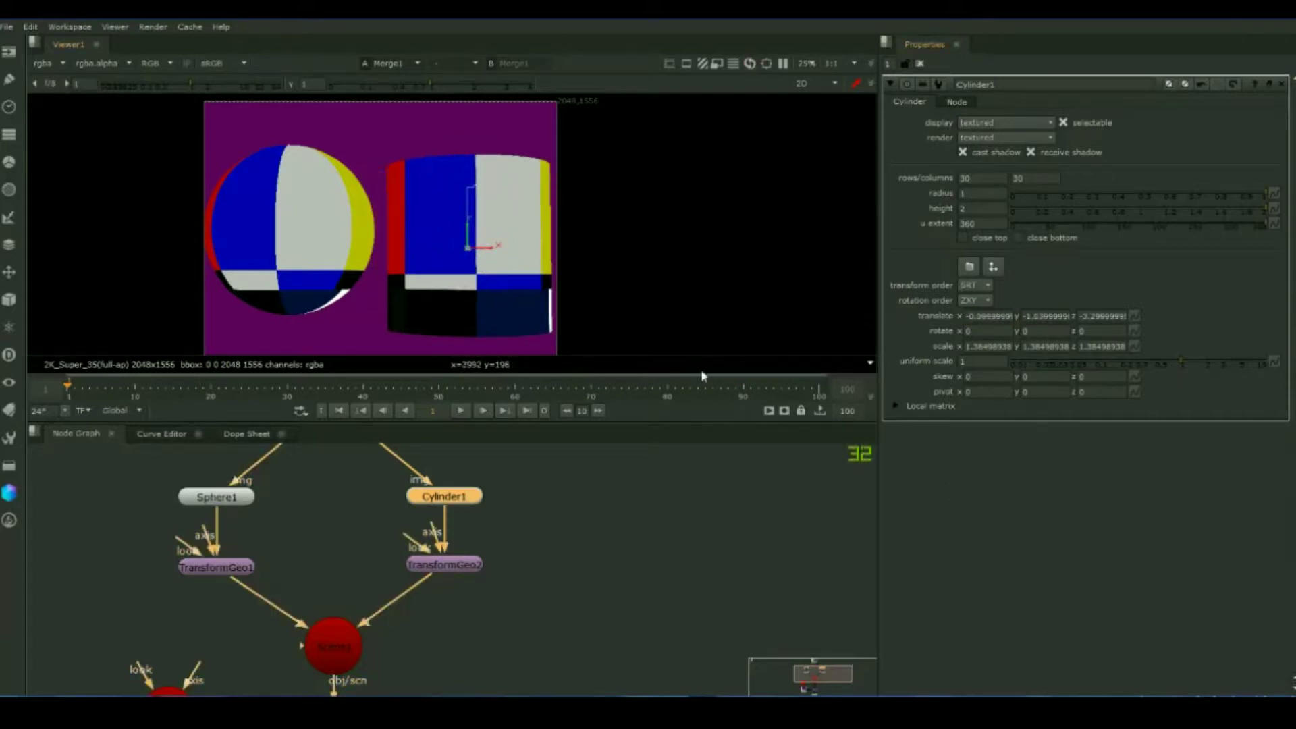
Step: Switch the viewer to 3D and add an Axis node beside the Cylinder1 branch
left_click(813, 84)
left_click(814, 110)
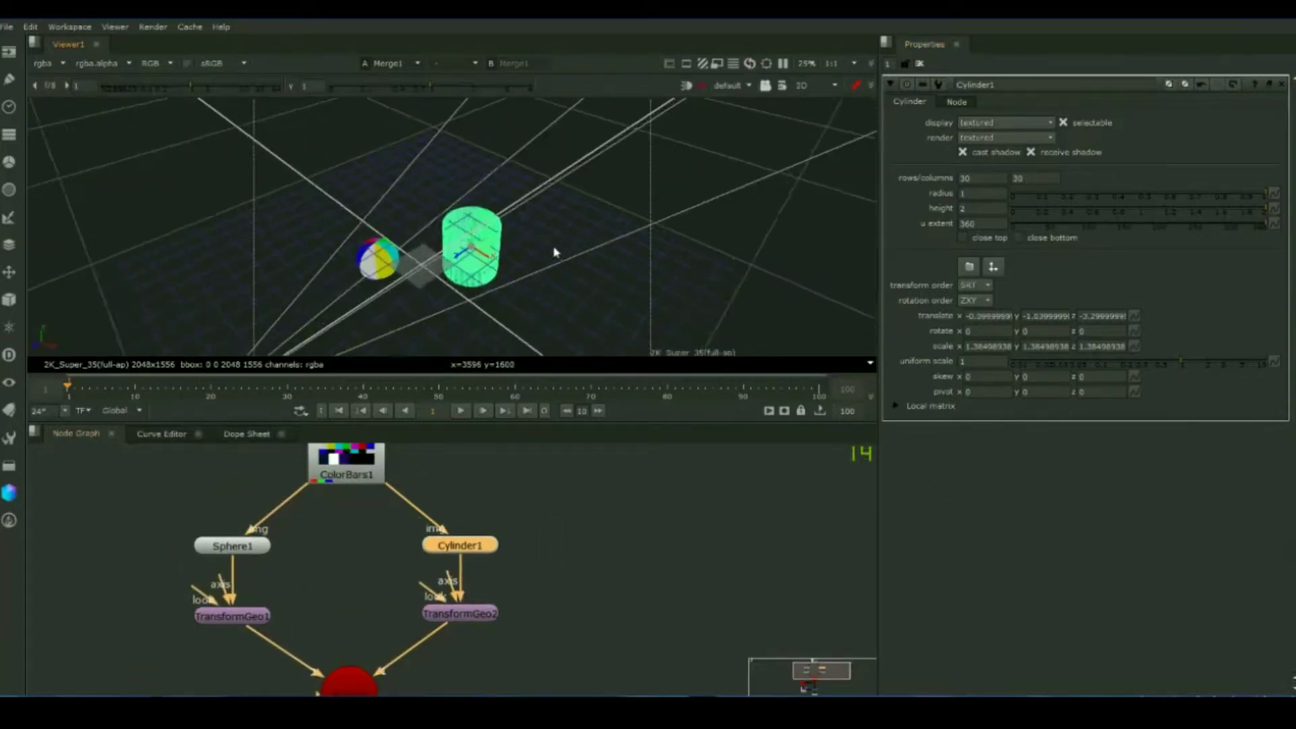
scroll(554, 253, "up", 4)
left_click(482, 573)
key("Tab")
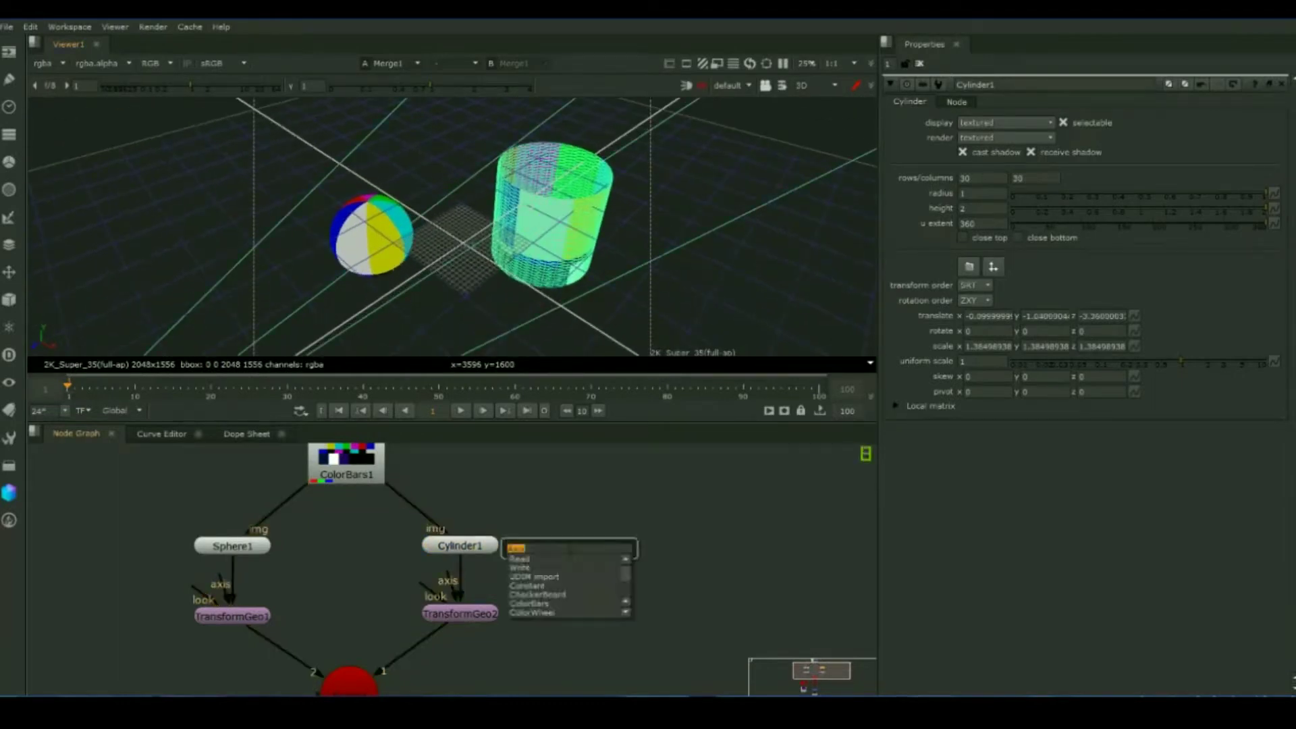
type("ax")
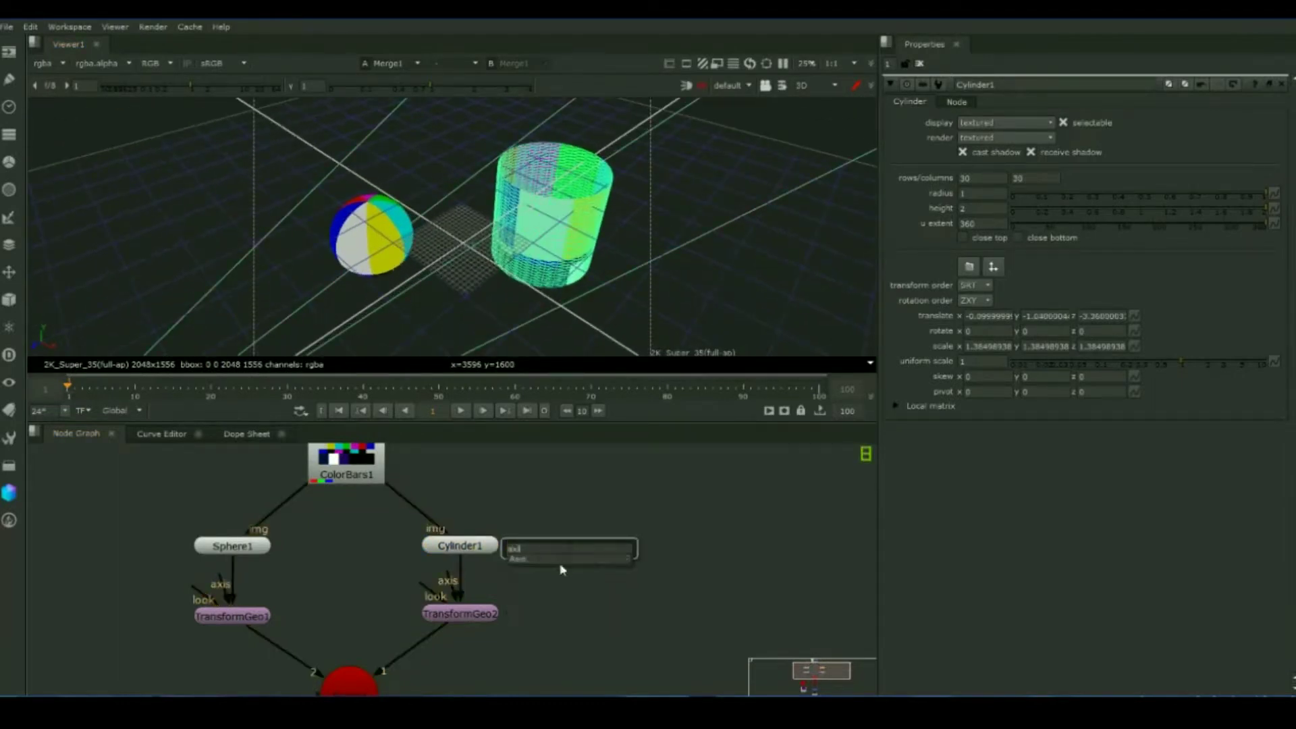
type("i")
key("Return")
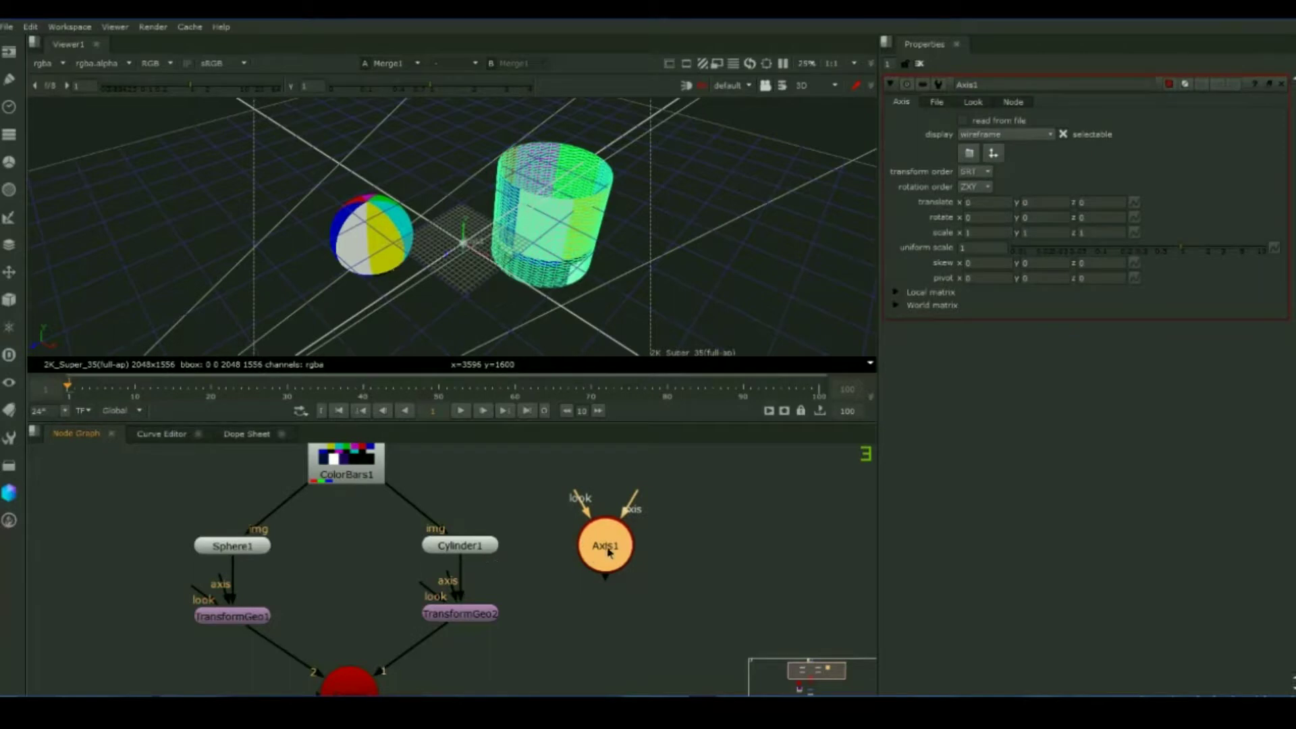
Step: Try to connect the output of Axis1 to Cylinder1
left_click_drag(609, 552, 600, 509)
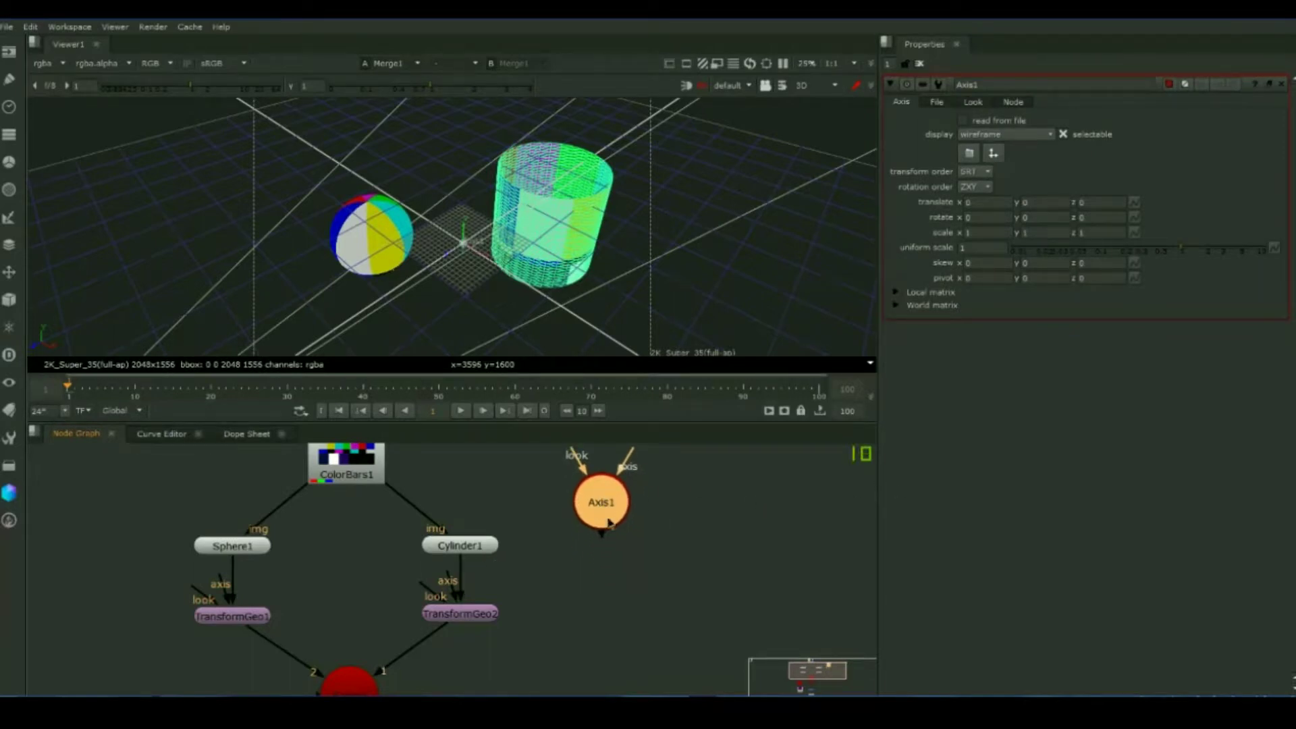
left_click_drag(607, 537, 510, 549)
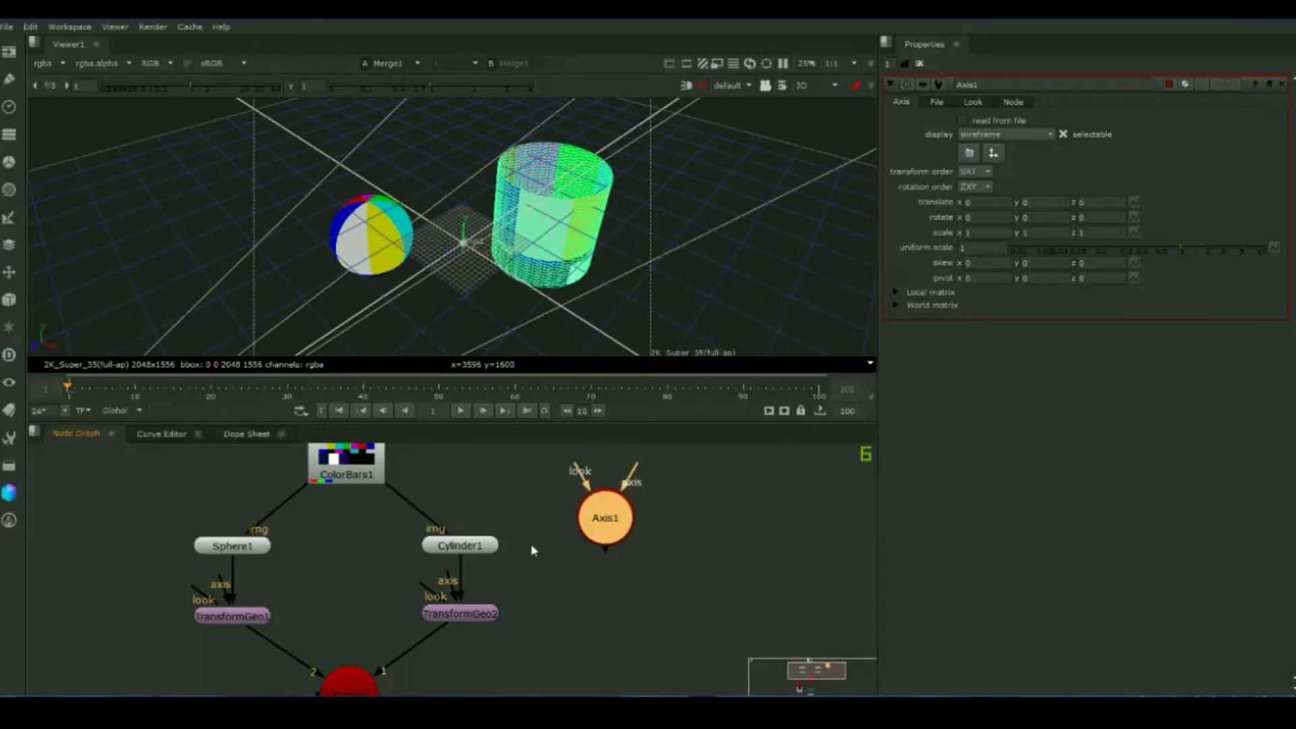
left_click_drag(605, 549, 474, 548)
left_click(511, 526)
left_click(459, 547)
left_click(601, 523)
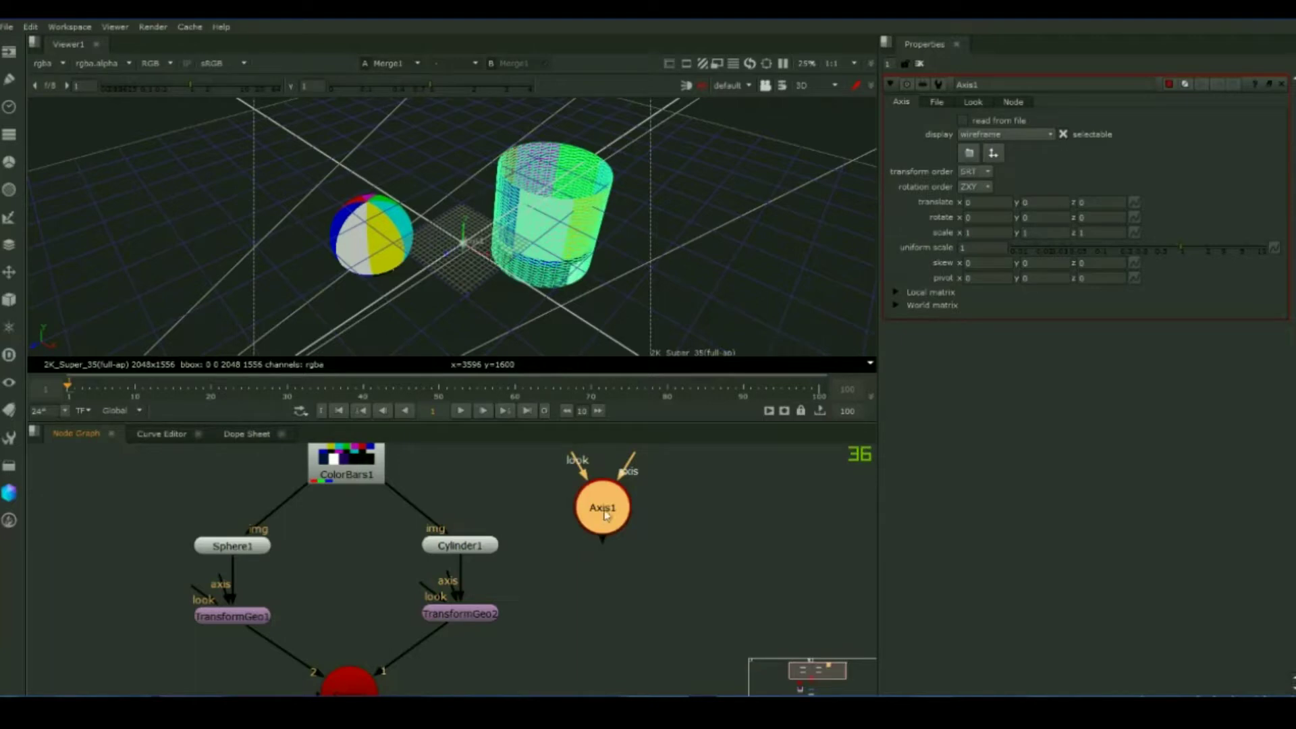
Step: Connect Axis1 to the axis inputs of TransformGeo1 and TransformGeo2, and place it beside the Cylinder1 branch
left_click_drag(606, 515, 604, 564)
middle_click_drag(603, 563, 613, 501)
mouse_move(613, 527)
left_mouse_down()
mouse_move(487, 552)
mouse_move(622, 548)
left_mouse_up()
left_click_drag(231, 523, 597, 517)
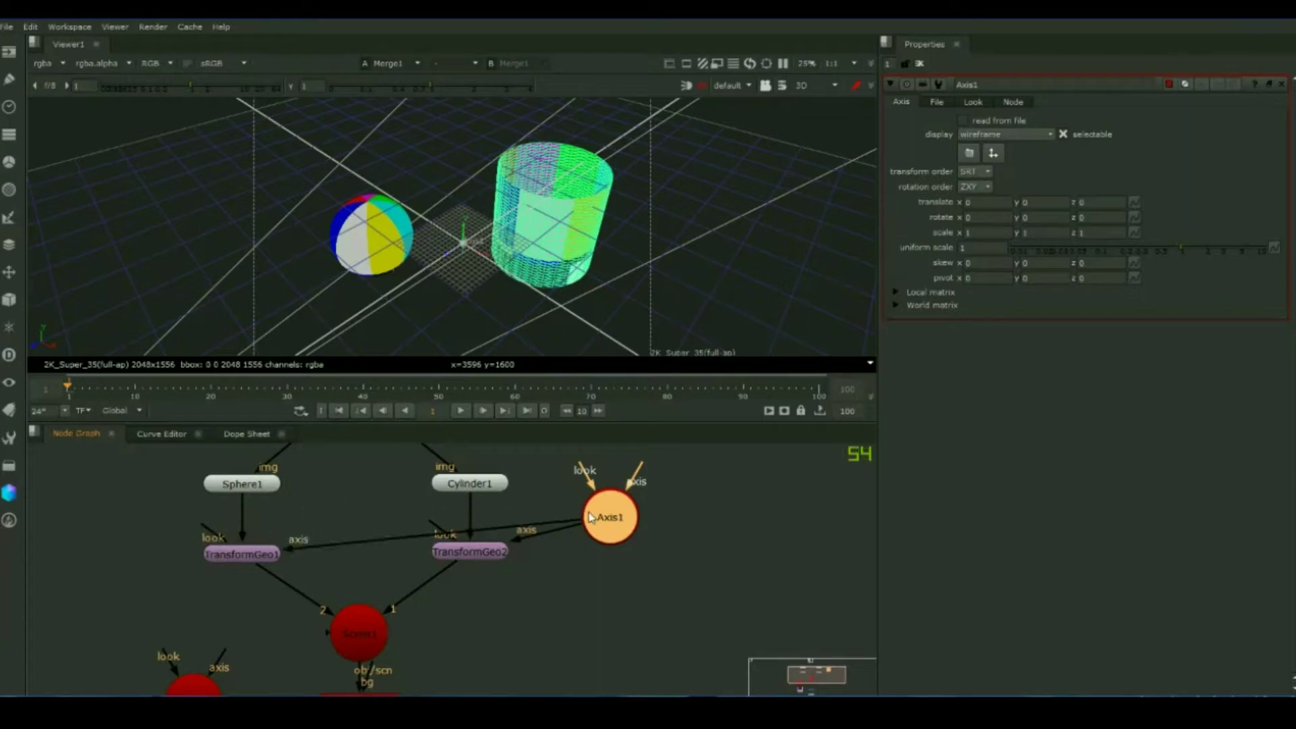
middle_click_drag(609, 528, 608, 531)
left_click_drag(607, 529, 611, 500)
scroll(611, 501, "down", 3)
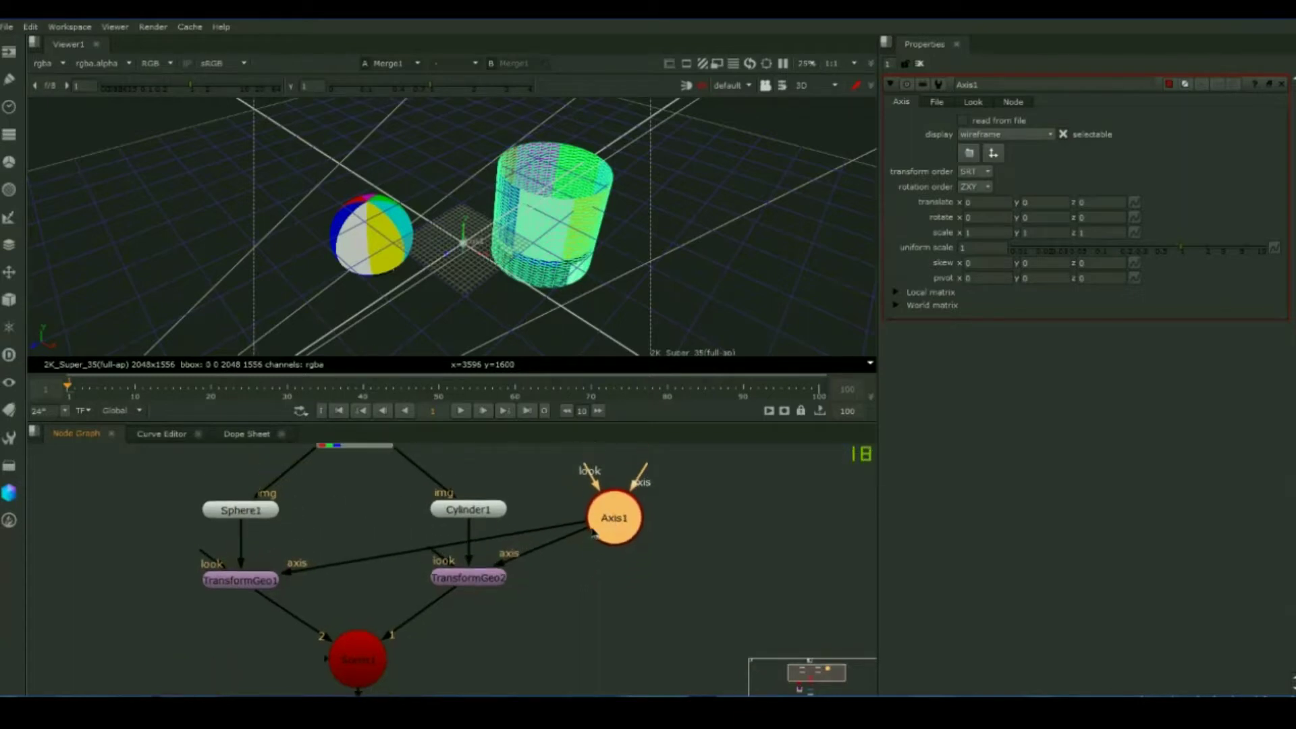
Step: Test Axis1's X rotation on both objects by stepping it up and down, and return it to 0
left_click(633, 519)
left_click(612, 519)
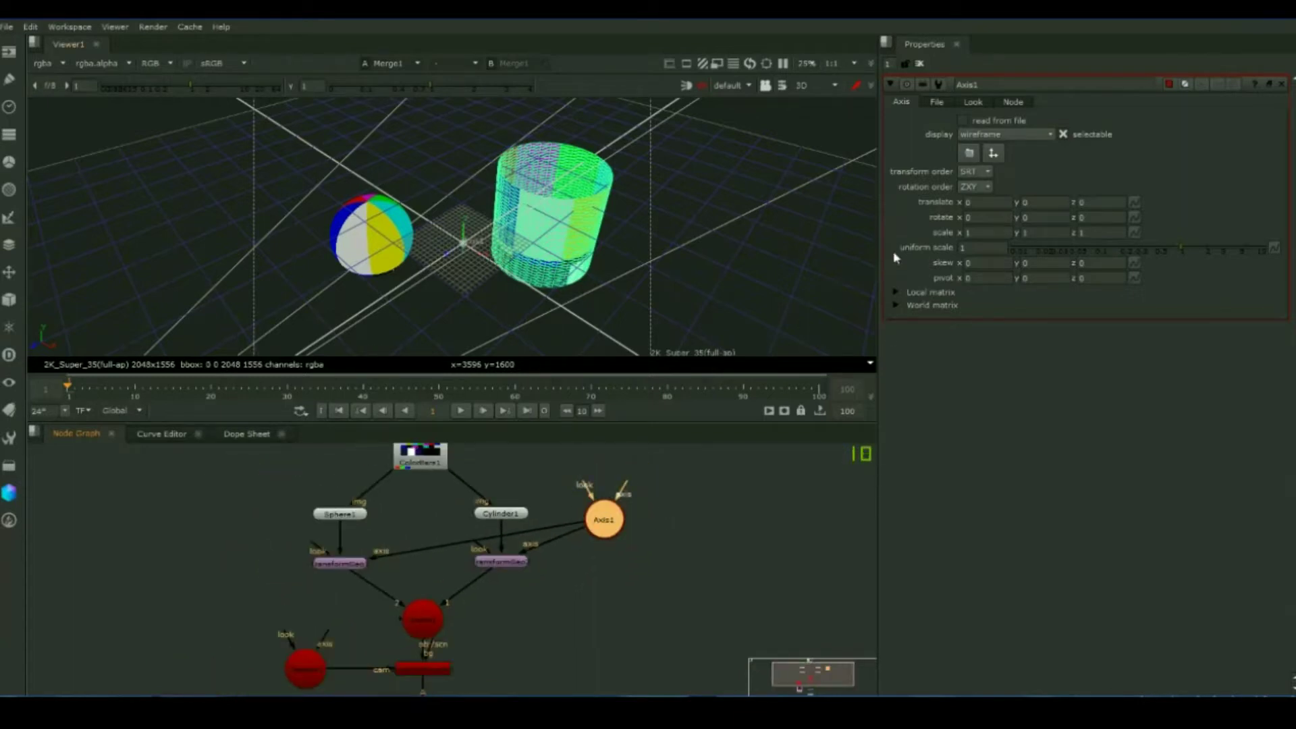
left_click(971, 216)
key("Up")
key("Up")
key("Up")
key("Up")
key("Up")
key("Up")
key("Up")
key("Up")
key("Up")
key("Down")
key("Down")
key("Down")
key("Down")
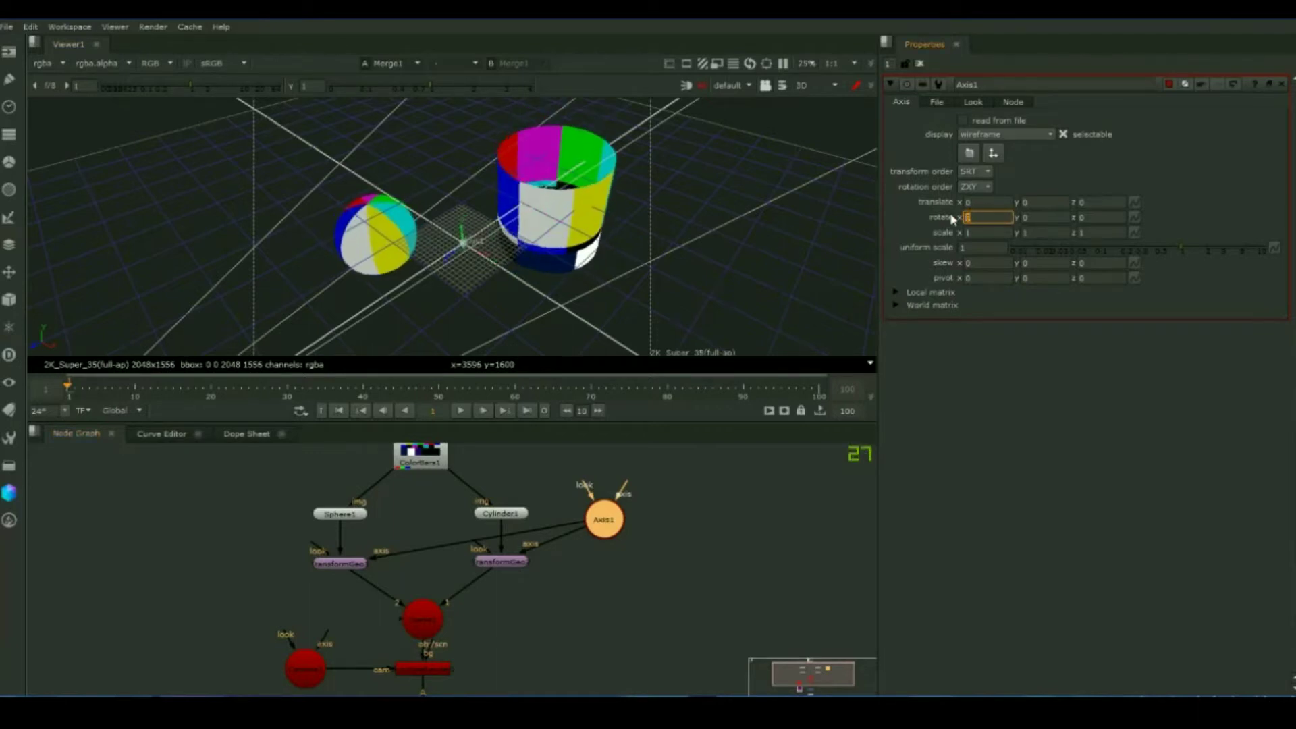
key("Down")
key("Down")
key("Up")
key("Up")
key("Up")
key("Up")
key("Up")
key("Down")
key("Down")
key("Down")
key("Down")
key("Down")
key("Down")
key("Down")
key("Down")
key("Down")
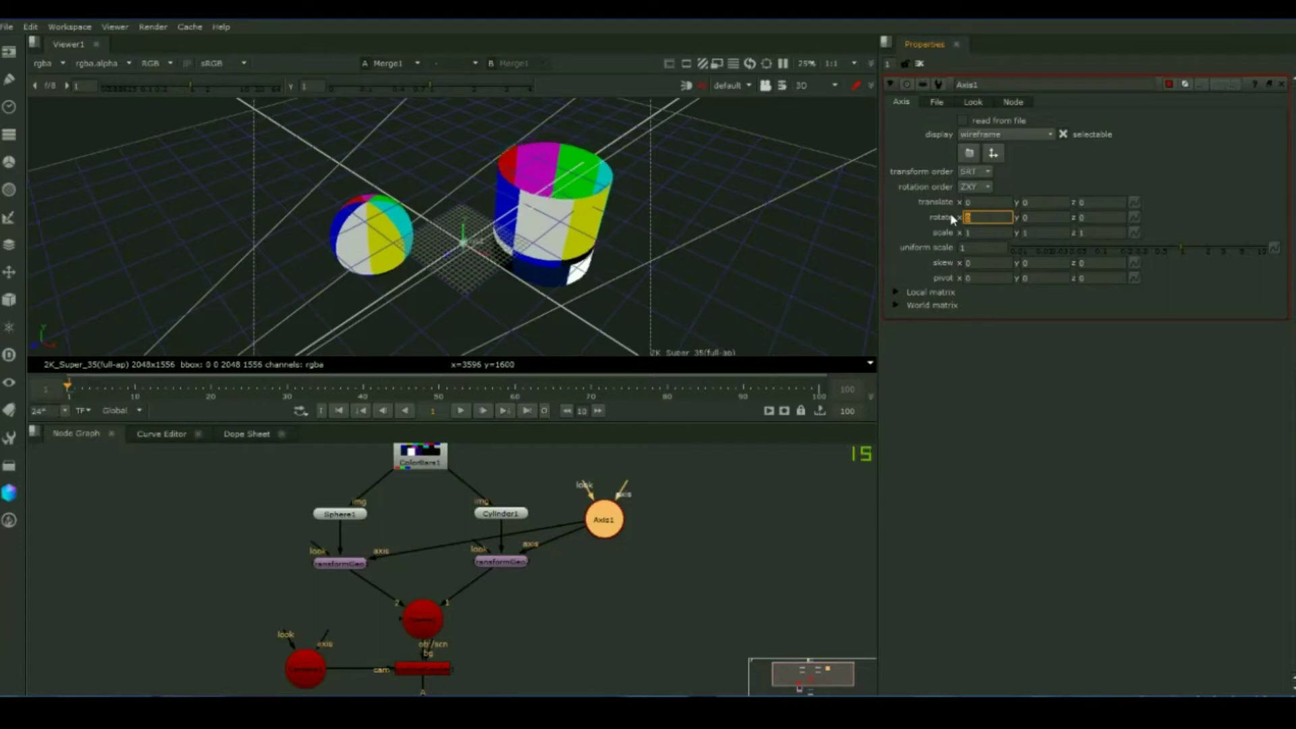
Step: Test moving both objects along X with Axis1's translate, and return it to 0
left_click(969, 203)
key("Up")
key("Up")
key("Up")
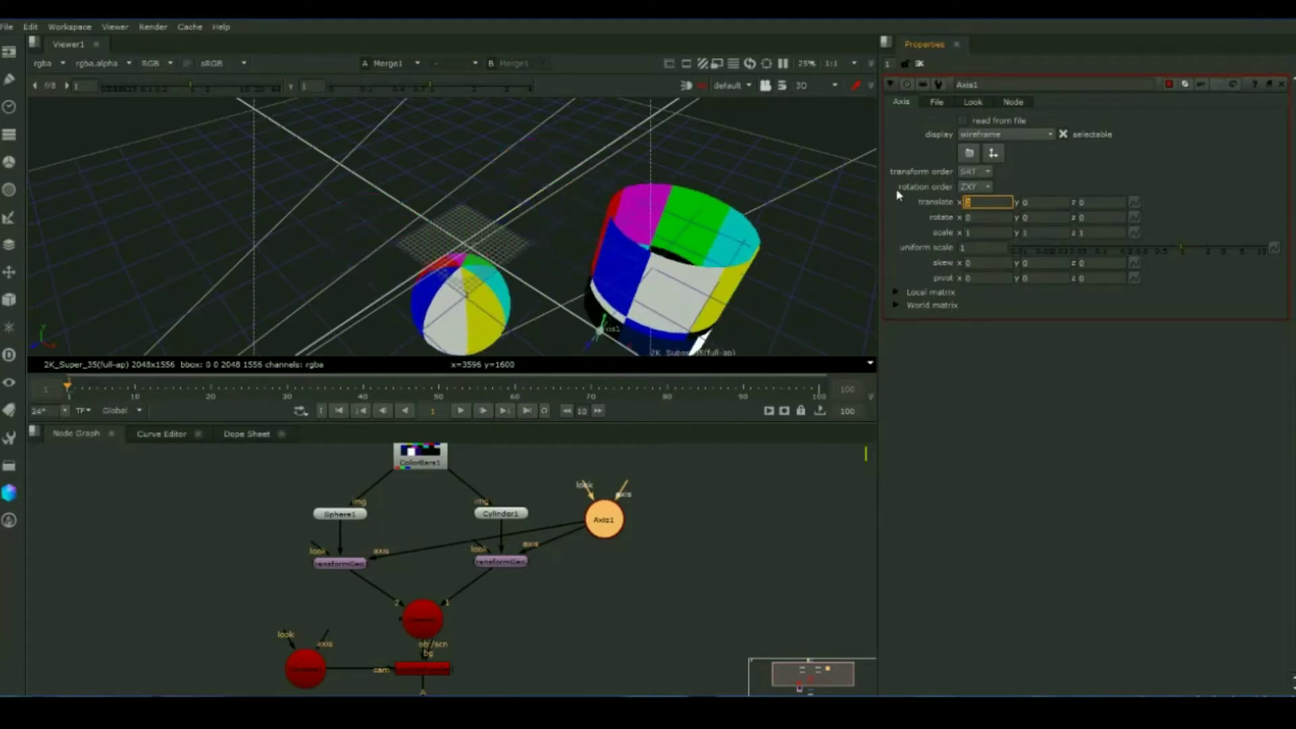
key("Down")
key("Down")
key("Down")
Step: Test rotating both objects around Y with Axis1, and undo the rotation
left_click(1027, 217)
key("Up")
key("Up")
key("Up")
key("Up")
key("Up")
key("Up")
key("Up")
key("Up")
key("Up")
key("Up")
key("Up")
key("Up")
key("Up")
key("Up")
key("Up")
key("Up")
key("Up")
key("Up")
key("Up")
key("Up")
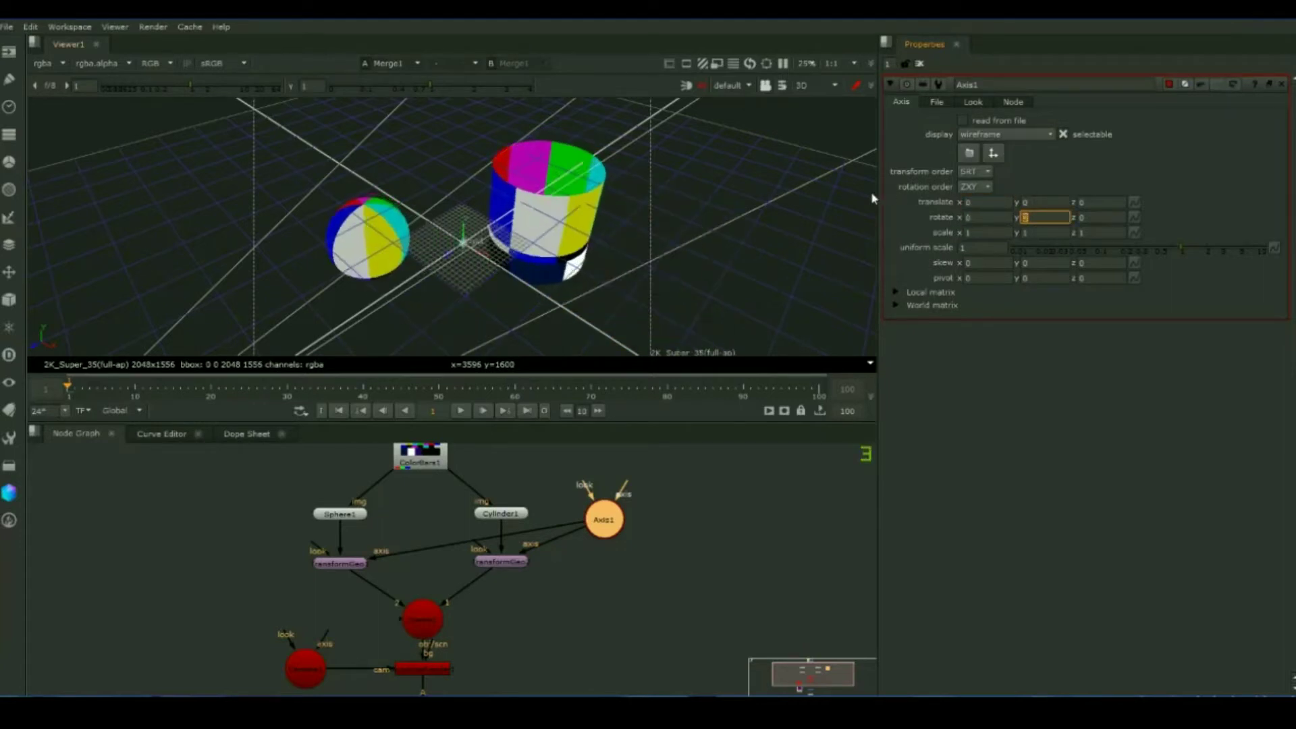
key("Up")
key("Up")
key("Up")
key("Up")
key("Up")
key("Up")
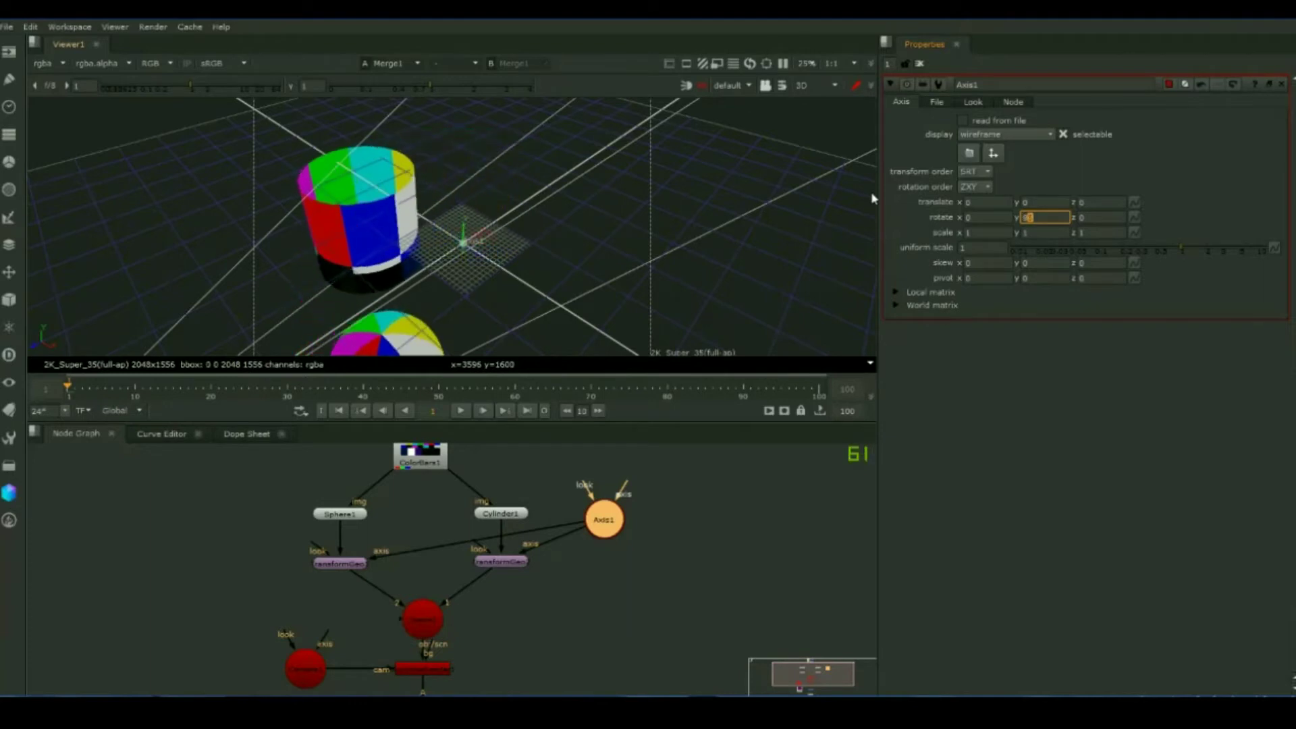
key("ctrl+z")
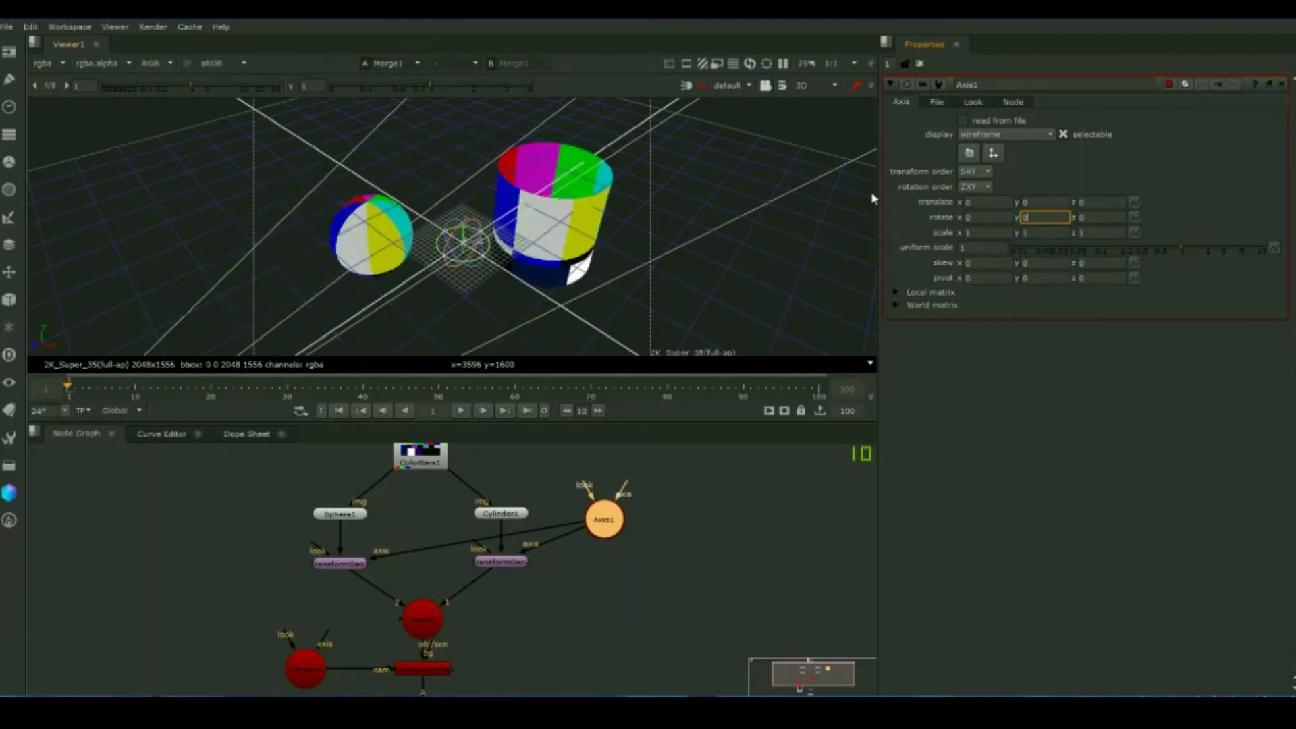
Step: Test rotating only the cylinder around Y with TransformGeo2, and undo the rotation
scroll(554, 574, "up", 4)
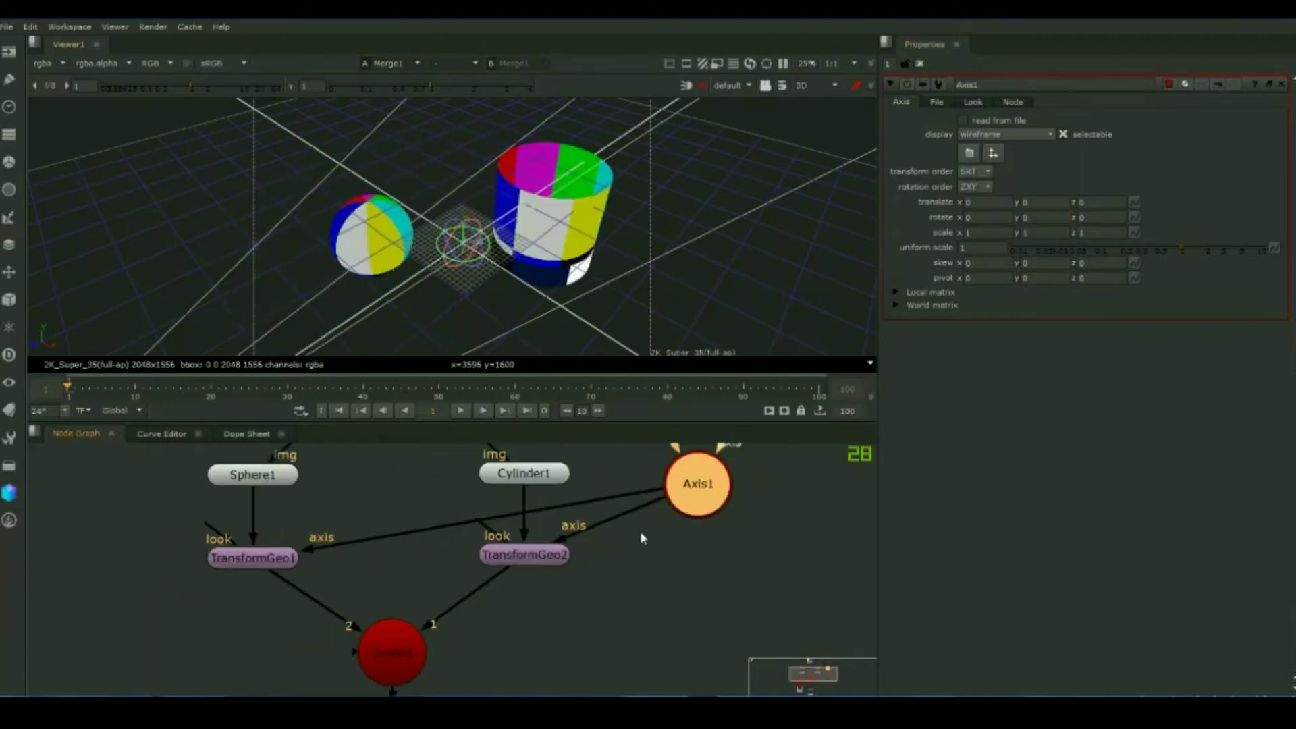
double_click(524, 554)
left_click(987, 232)
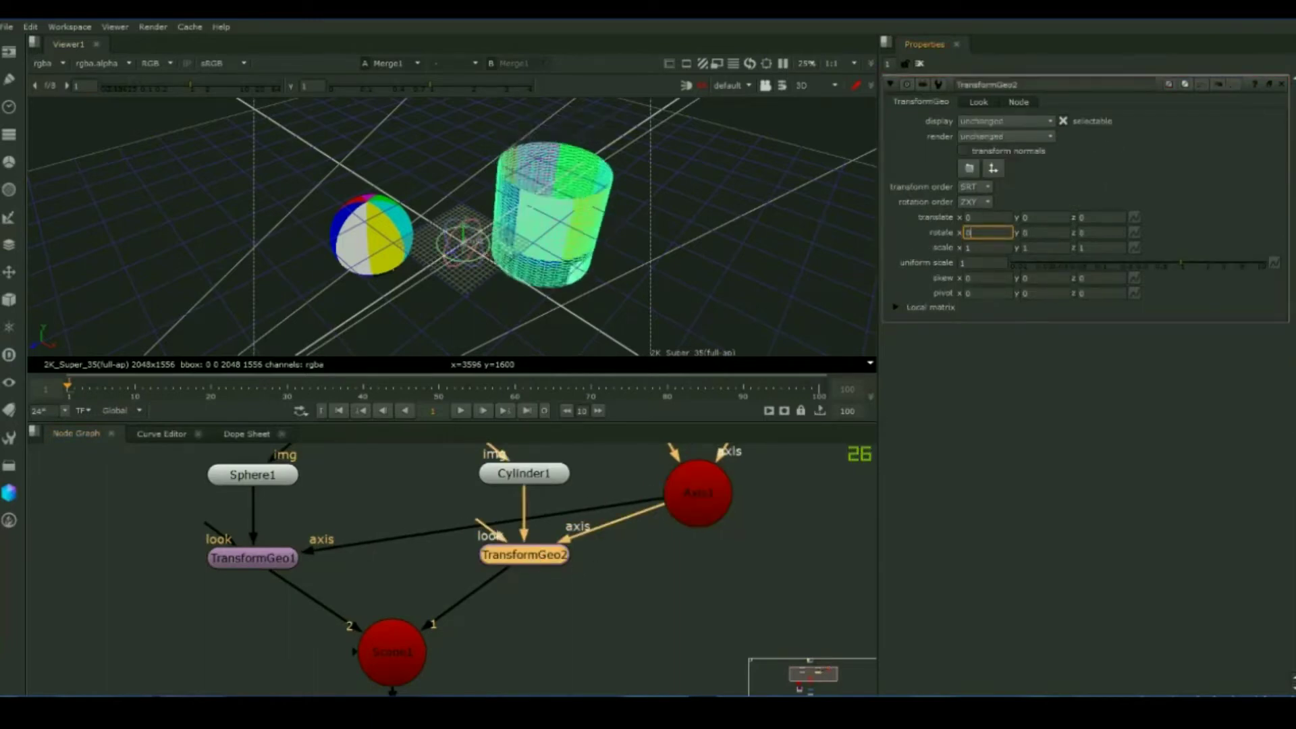
key("Tab")
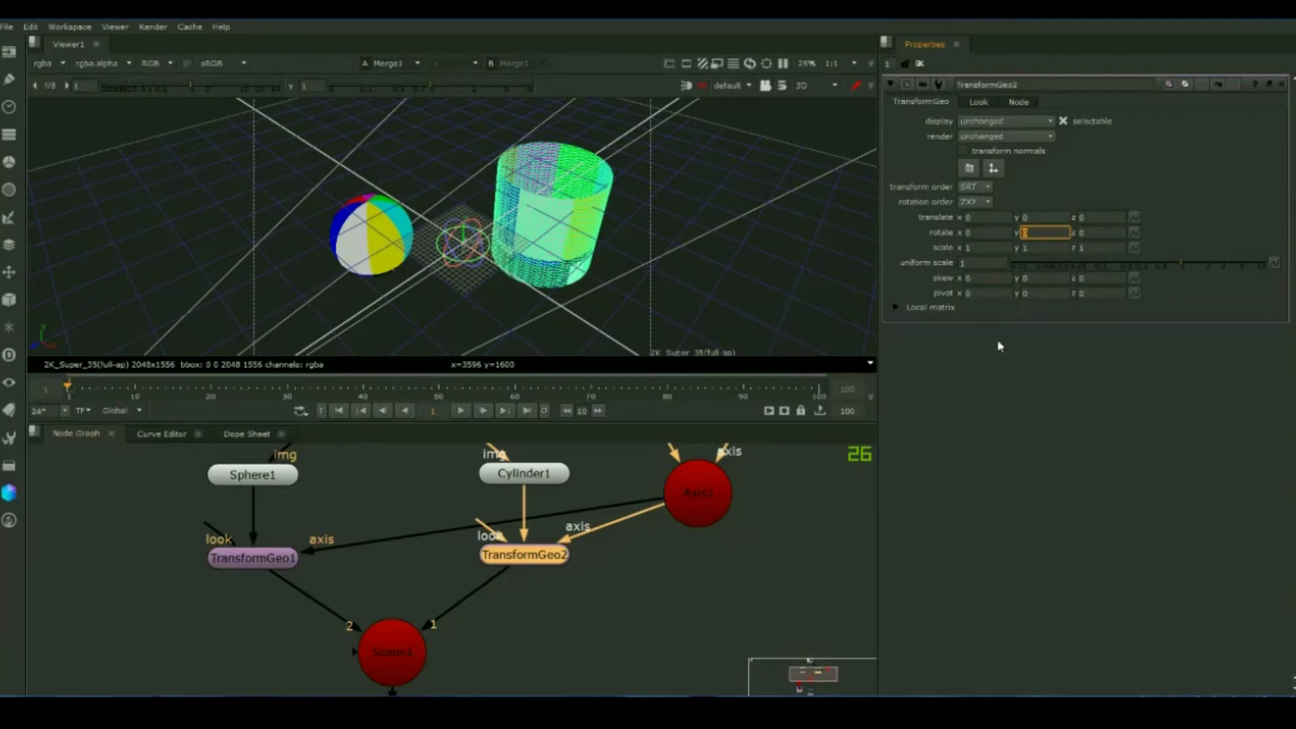
key("Up")
key("Up")
key("Up")
key("Up")
key("Up")
key("Up")
key("Up")
key("Up")
key("Up")
key("Up")
key("ctrl+z")
Step: Switch the viewer back to the 2D view of the merged render
scroll(580, 581, "down", 5)
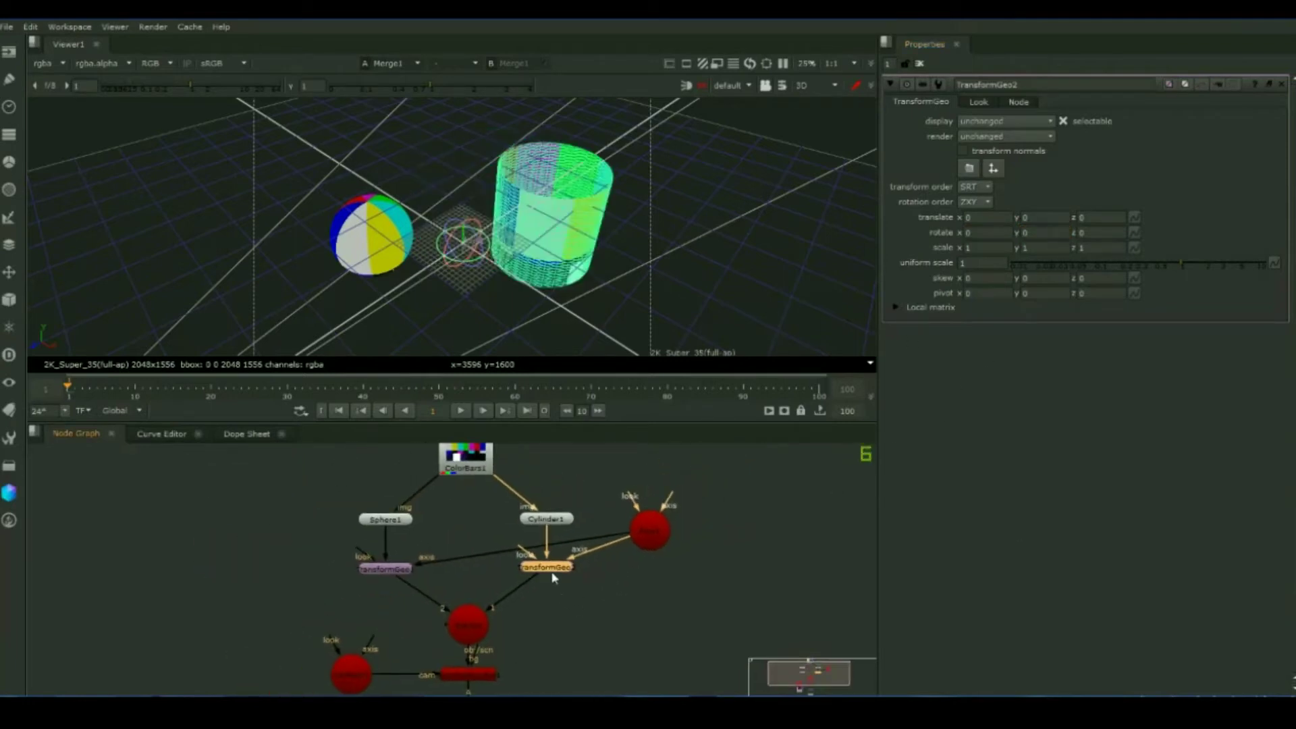
scroll(668, 569, "down", 2)
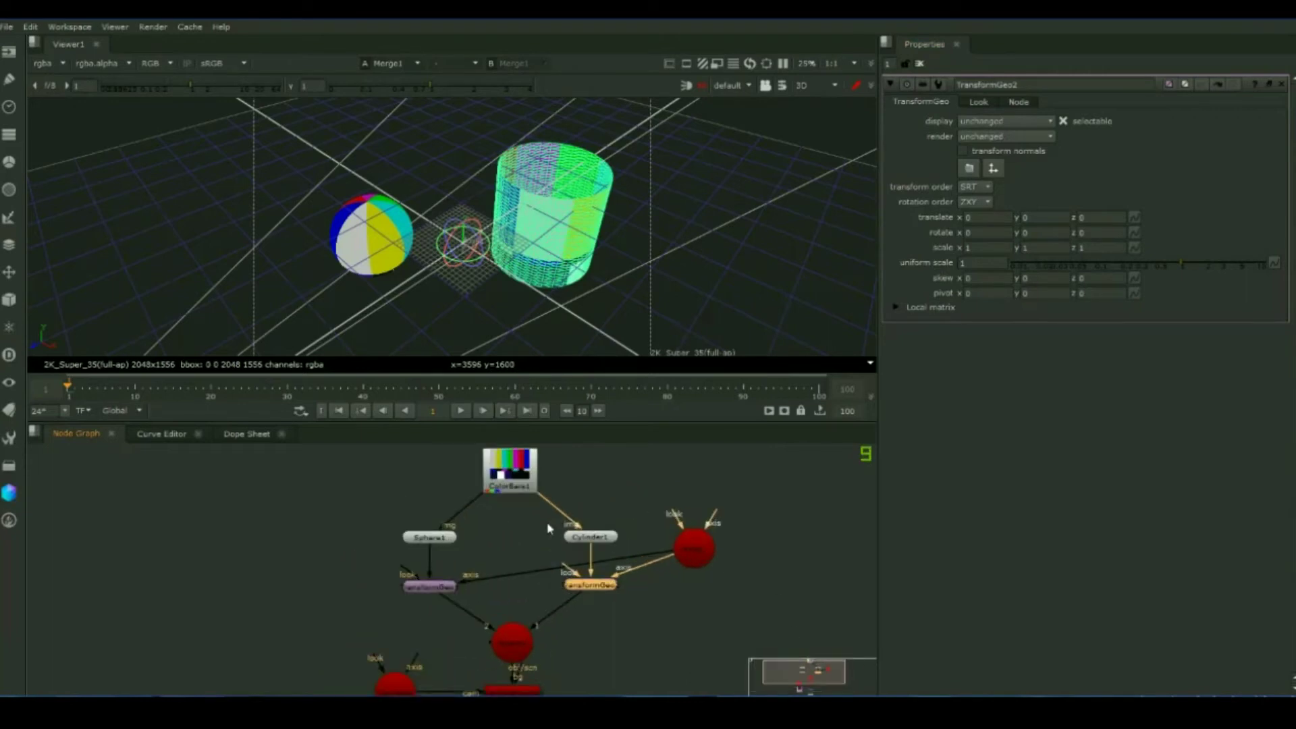
left_click(803, 87)
left_click(816, 104)
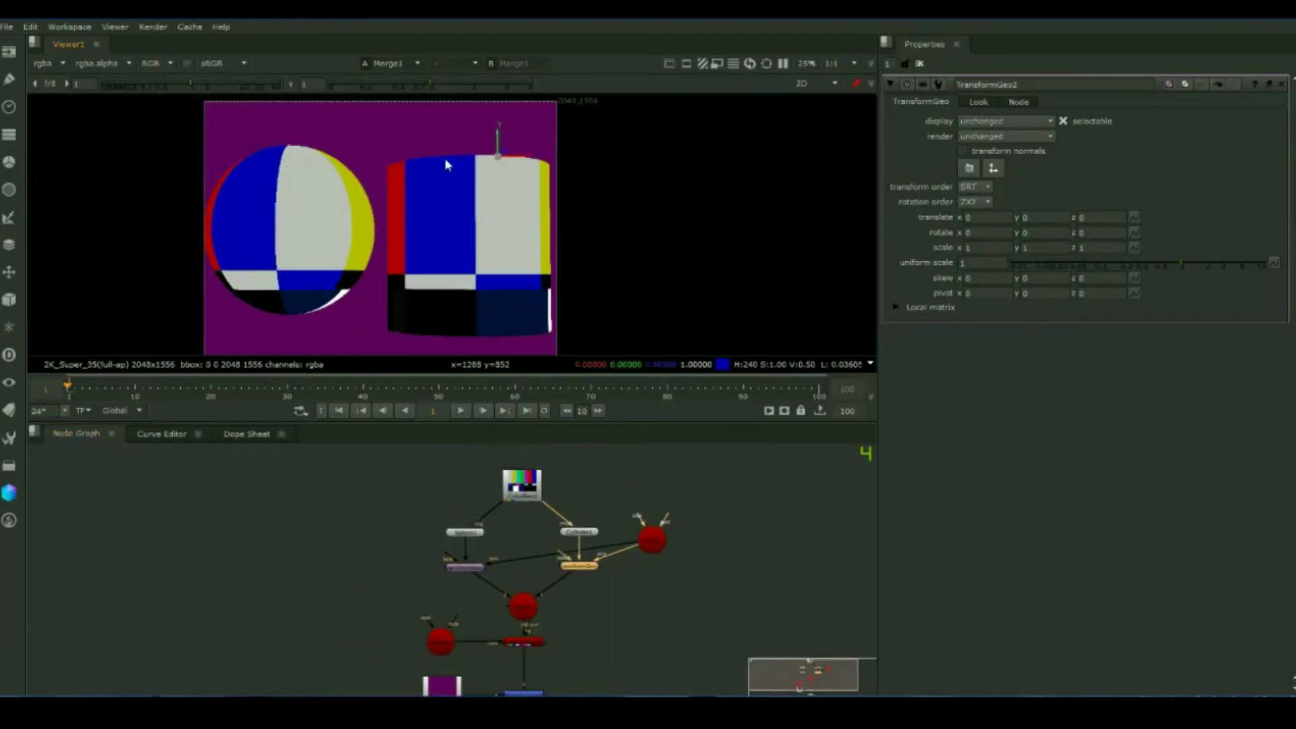
Step: Try other channel combinations on Constant1 by toggling blue and green, and return it to red and blue only
scroll(484, 285, "down", 1)
middle_click_drag(507, 692, 494, 553)
scroll(495, 553, "up", 5)
double_click(332, 547)
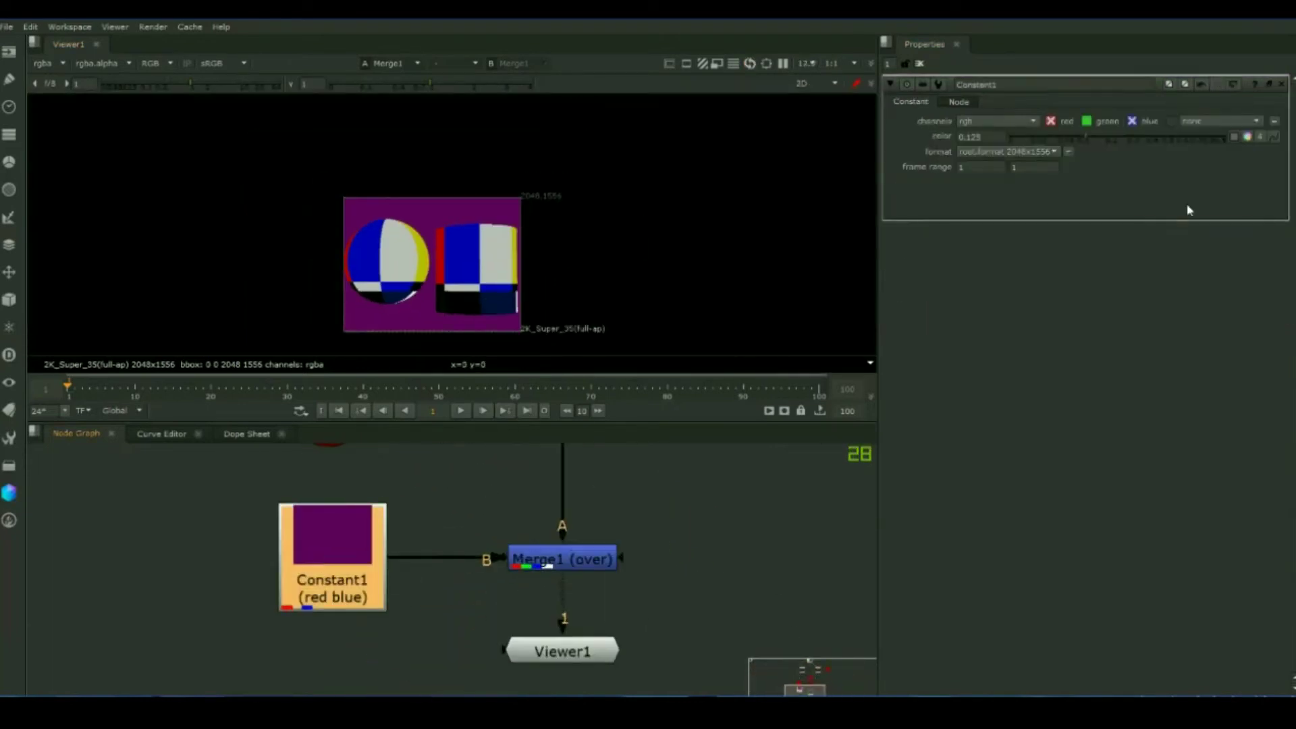
left_click(1132, 121)
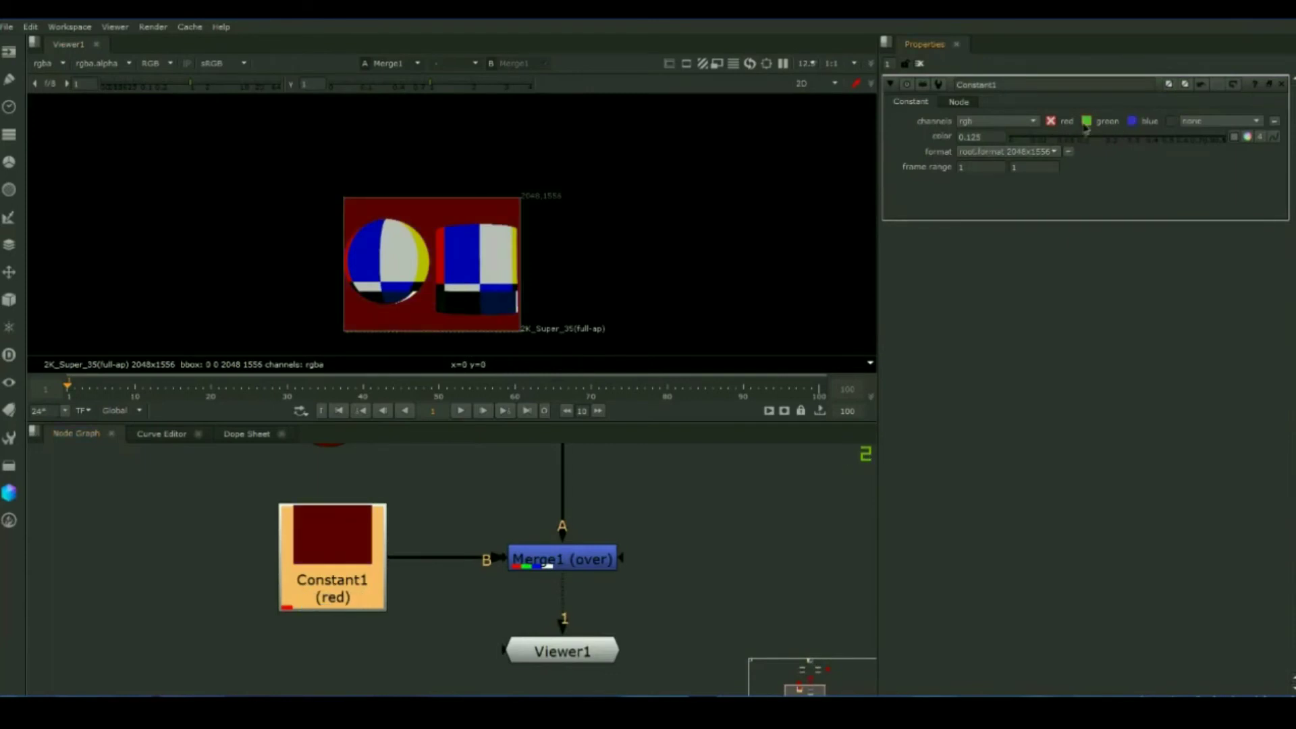
left_click(1086, 121)
left_click(1132, 122)
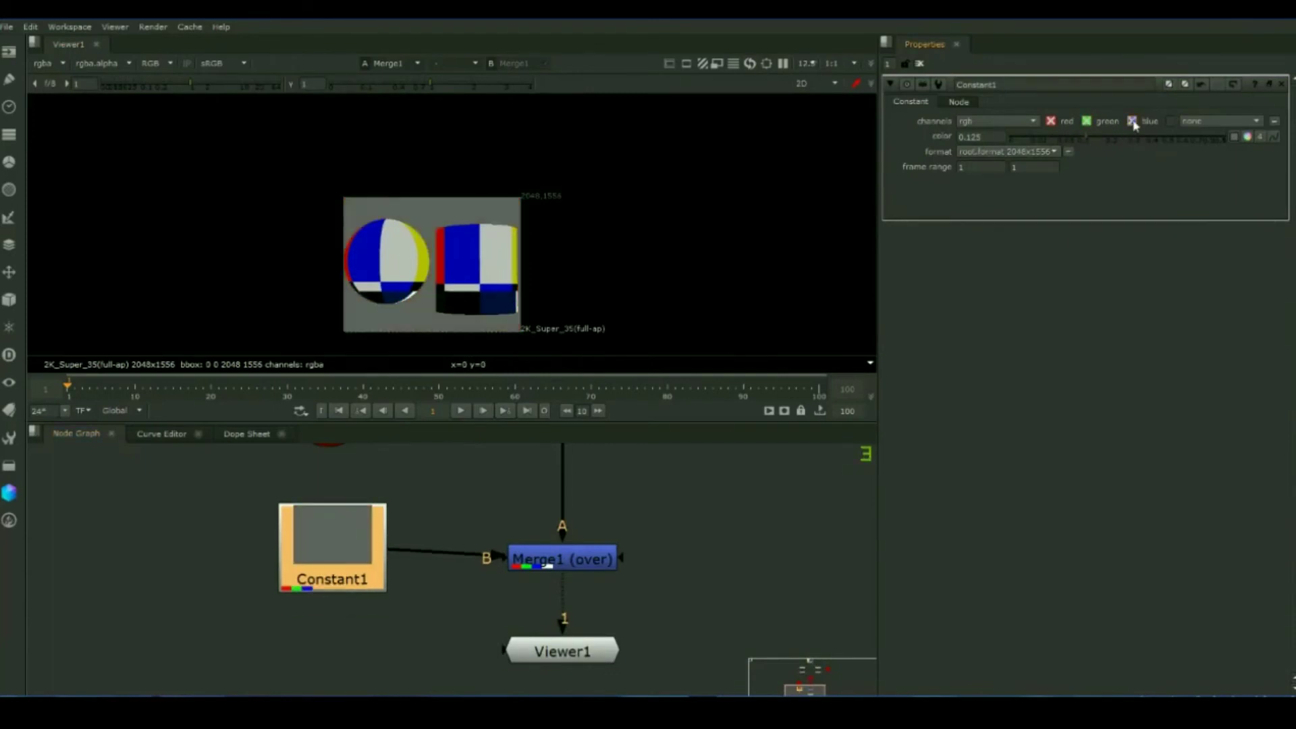
left_click(1086, 122)
Step: Move Viewer1 further below Merge1
scroll(679, 527, "down", 1)
left_click(552, 599)
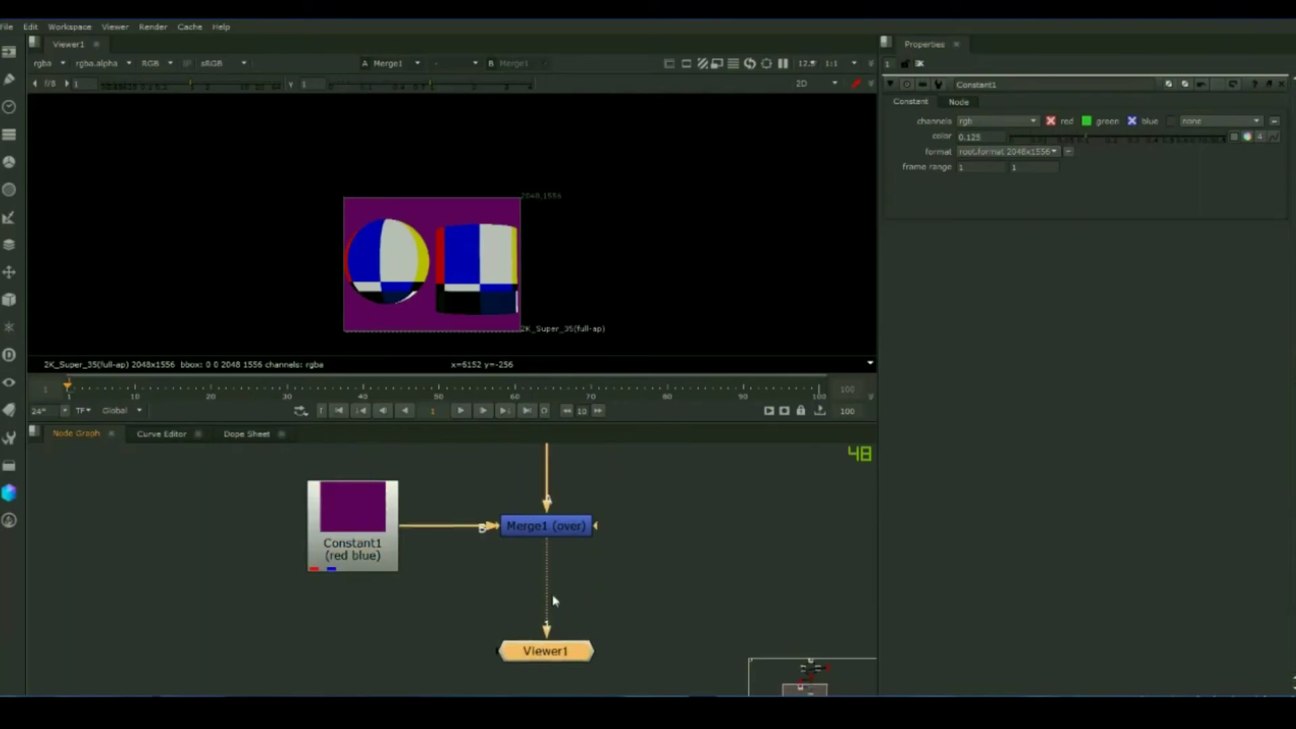